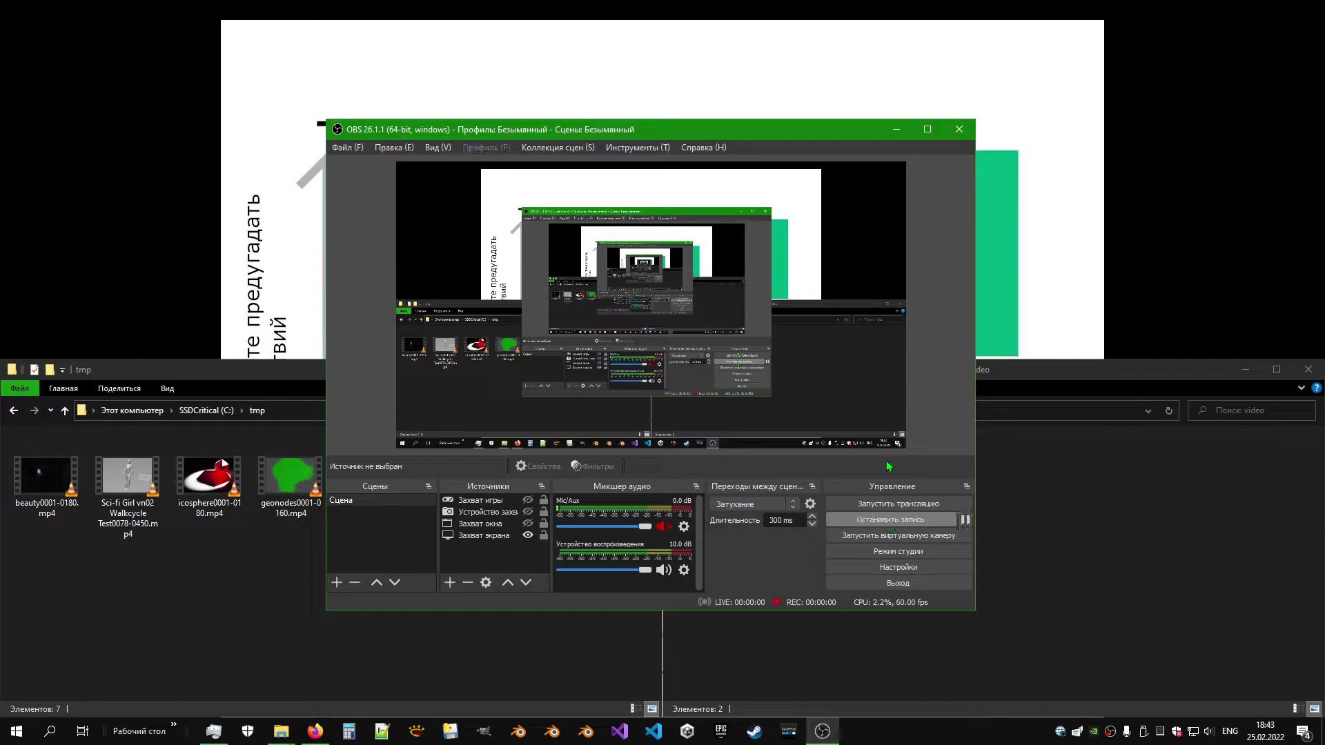
Step: Launch Blender 3.0 from the taskbar to get the default cube, camera and light scene
{"action": "left_click", "coordinate": [822, 732]}
{"action": "left_click", "coordinate": [521, 733]}
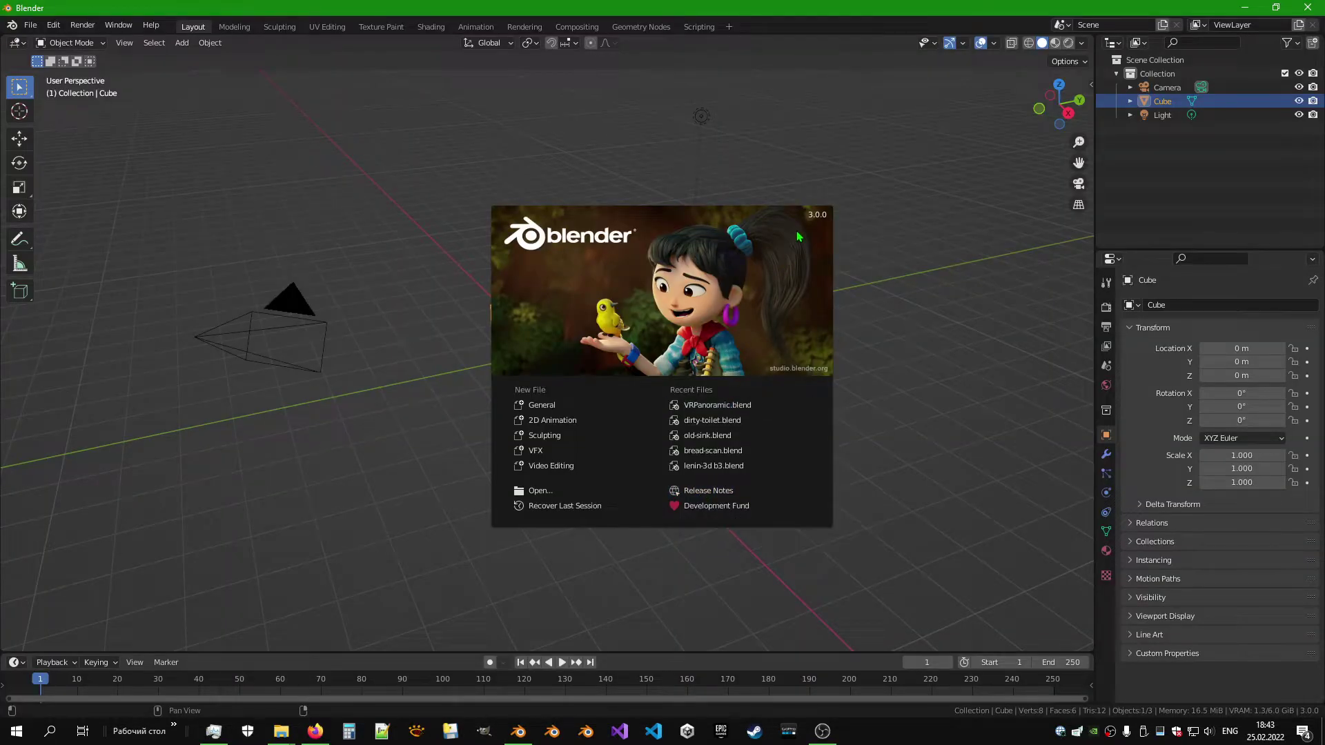
Step: Dismiss the splash screen, deselect the cube and add a torus mesh
{"action": "left_click", "coordinate": [865, 241]}
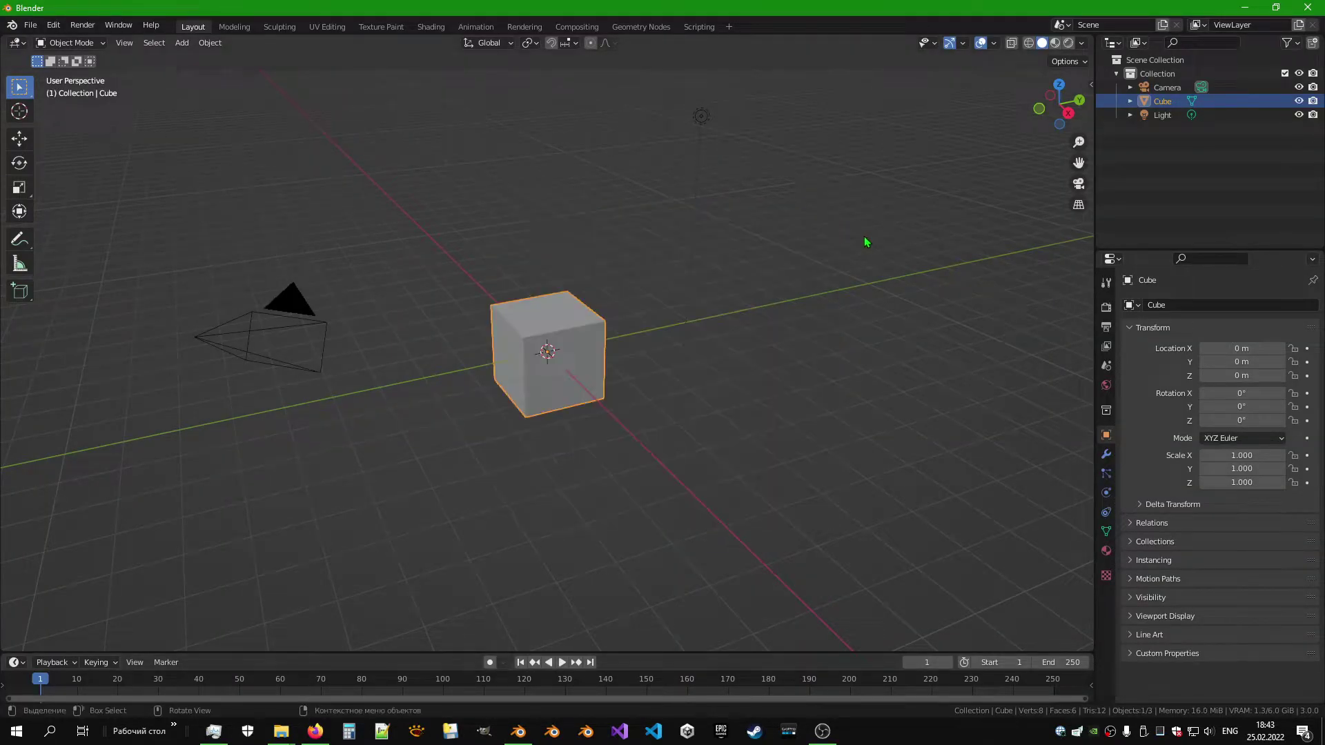
{"action": "left_click", "coordinate": [669, 374]}
{"action": "left_click", "coordinate": [182, 42]}
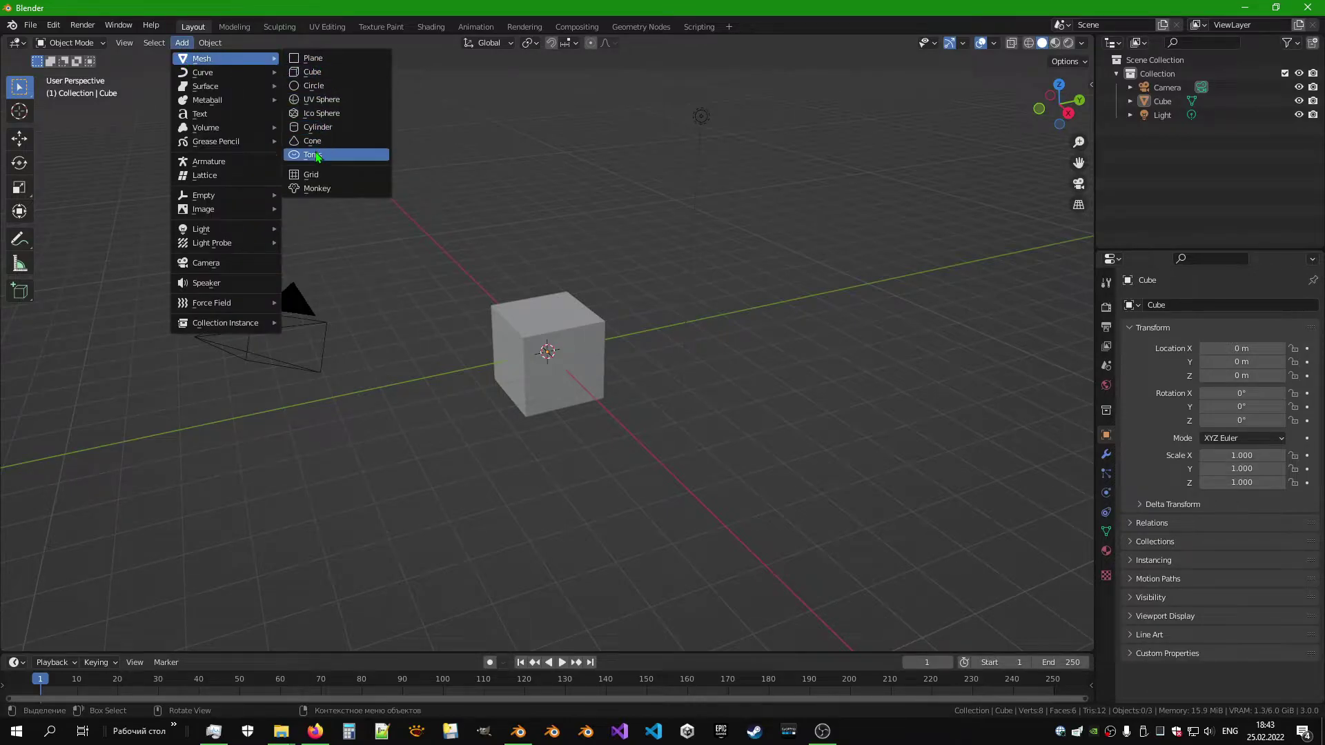
{"action": "left_click", "coordinate": [317, 154]}
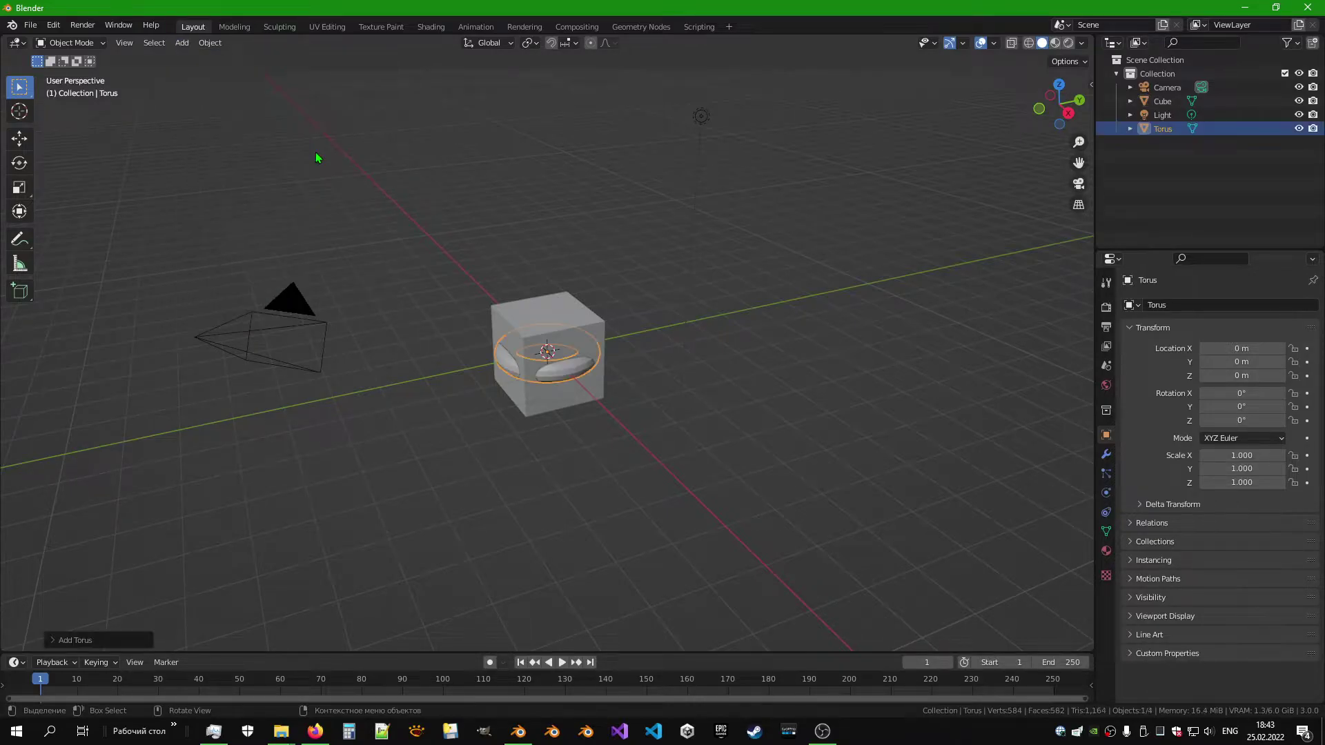
Step: Set the torus major radius to 15 m and deselect it
{"action": "left_click", "coordinate": [52, 641]}
{"action": "left_click", "coordinate": [178, 499]}
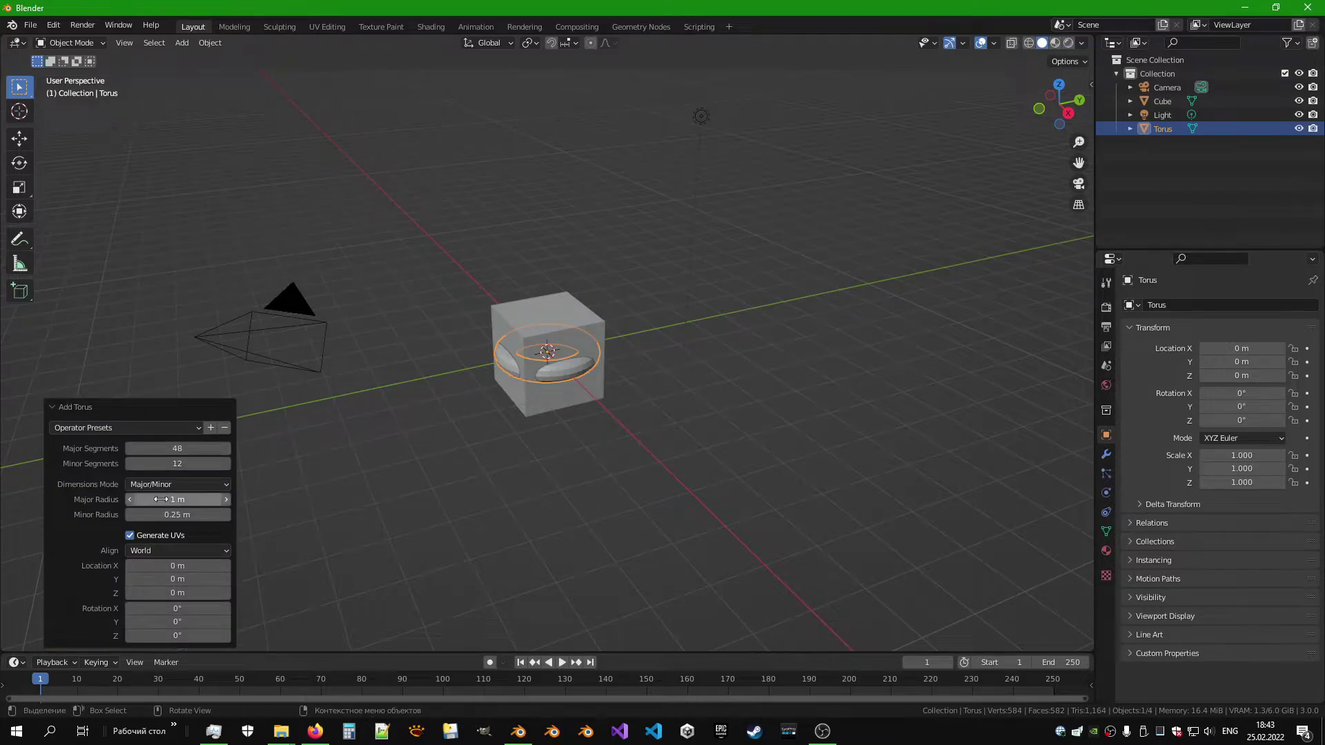
{"action": "type", "text": "8.5"}
{"action": "key", "text": "Return"}
{"action": "left_click_drag", "start_coordinate": [177, 499], "coordinate": [228, 498]}
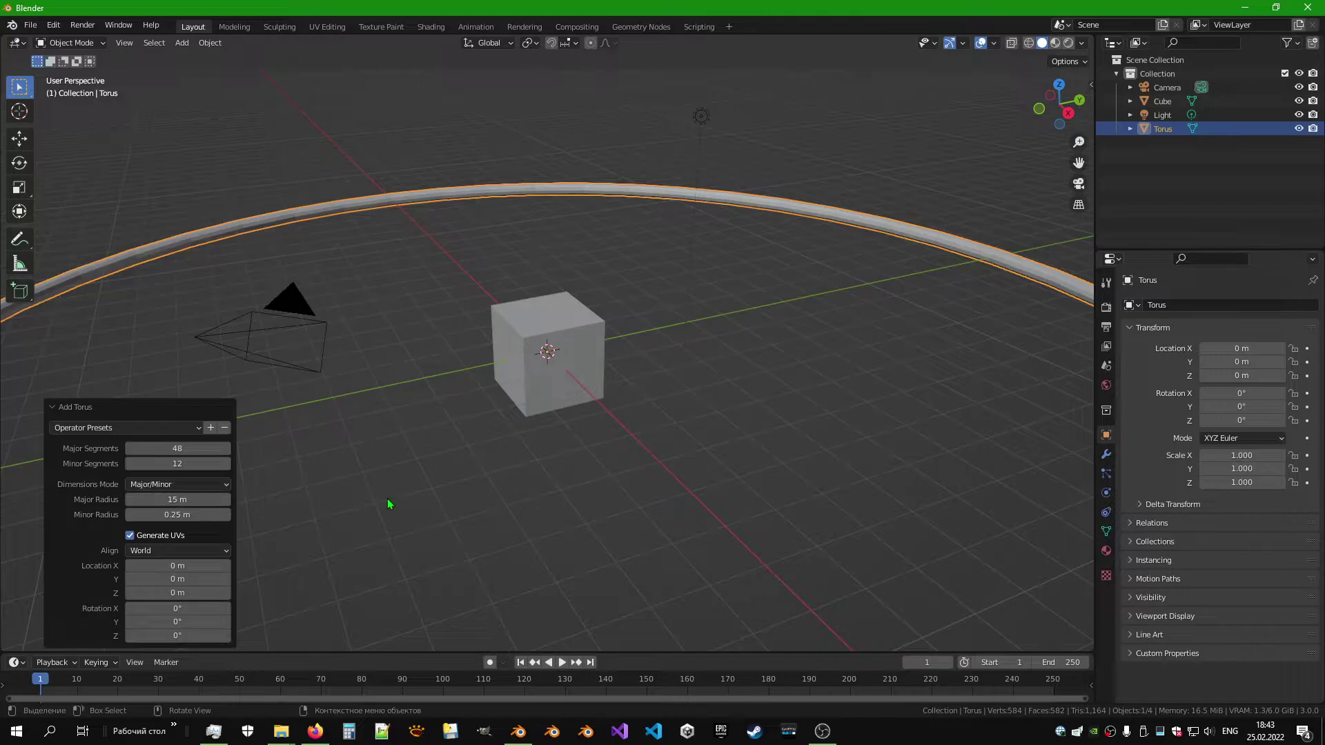
{"action": "left_click", "coordinate": [617, 496]}
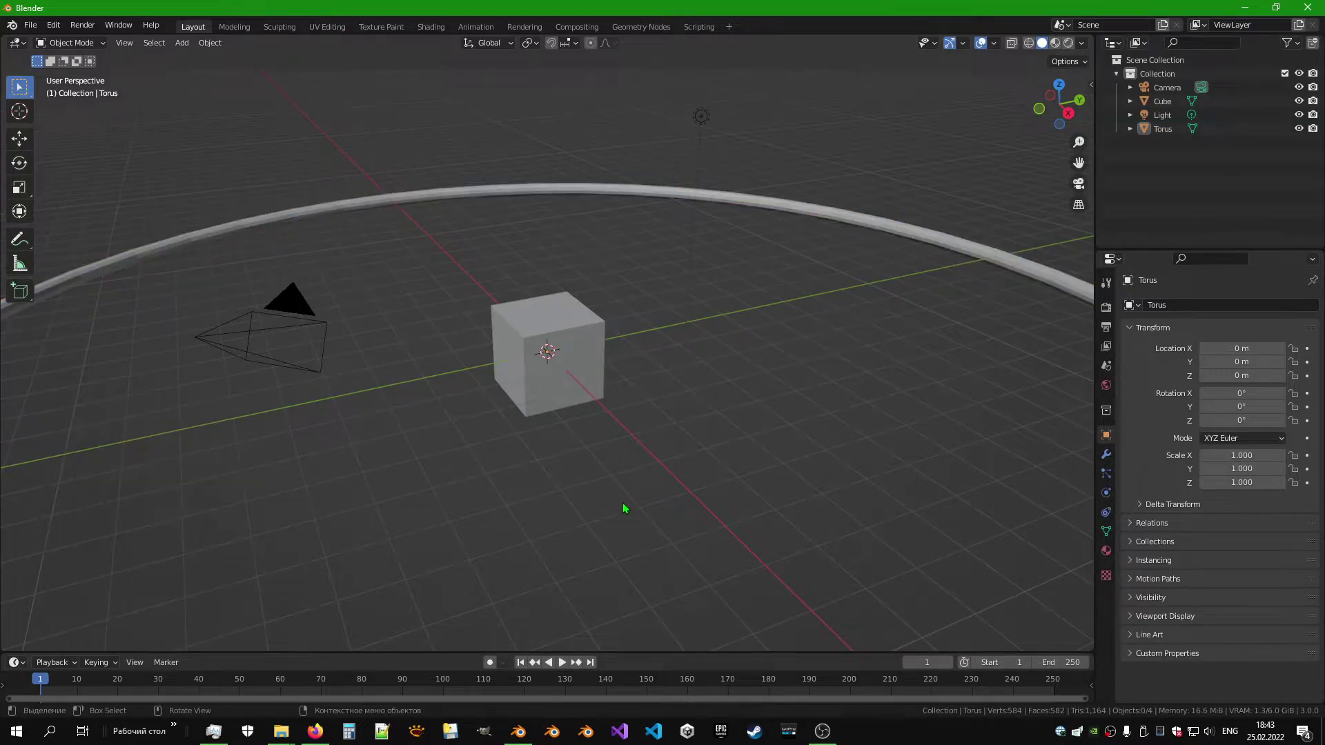
Step: Select the camera and set its location X, Y and Z to 0
{"action": "left_click", "coordinate": [1167, 88]}
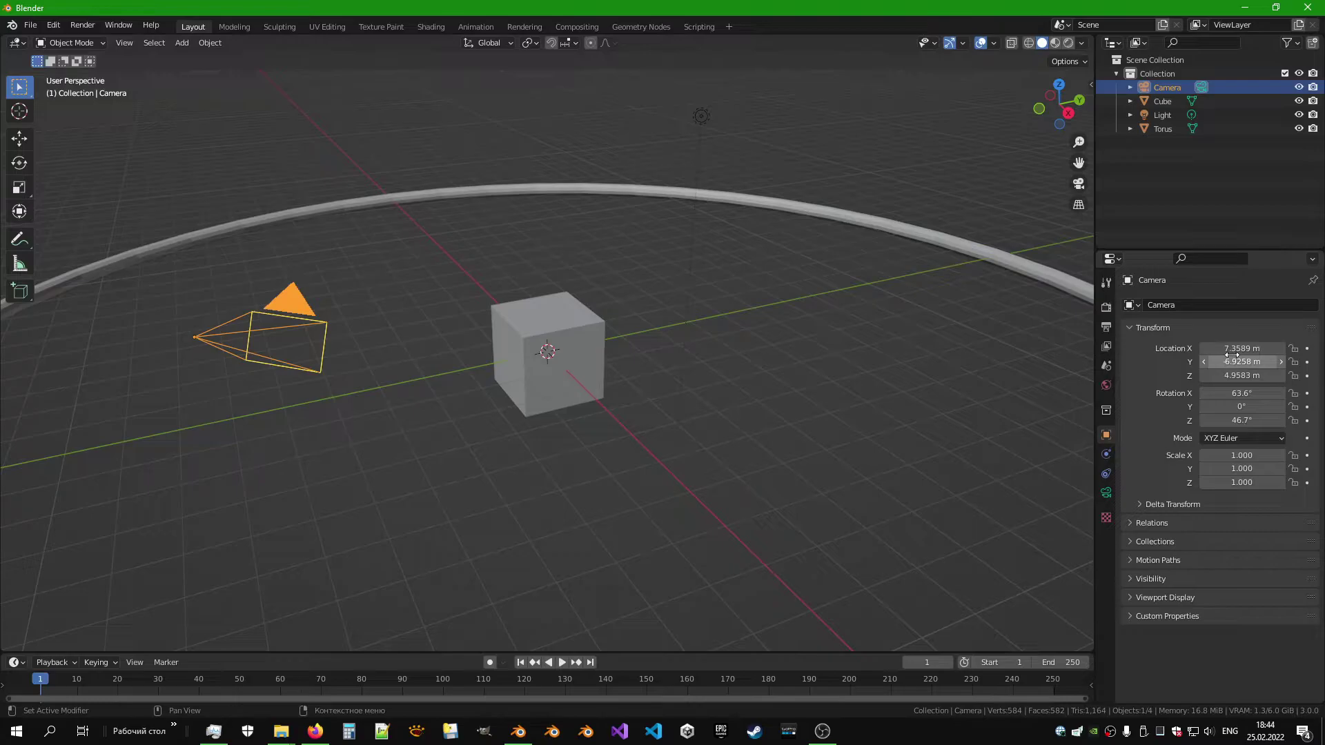
{"action": "left_click", "coordinate": [1078, 185]}
{"action": "left_click", "coordinate": [1243, 348]}
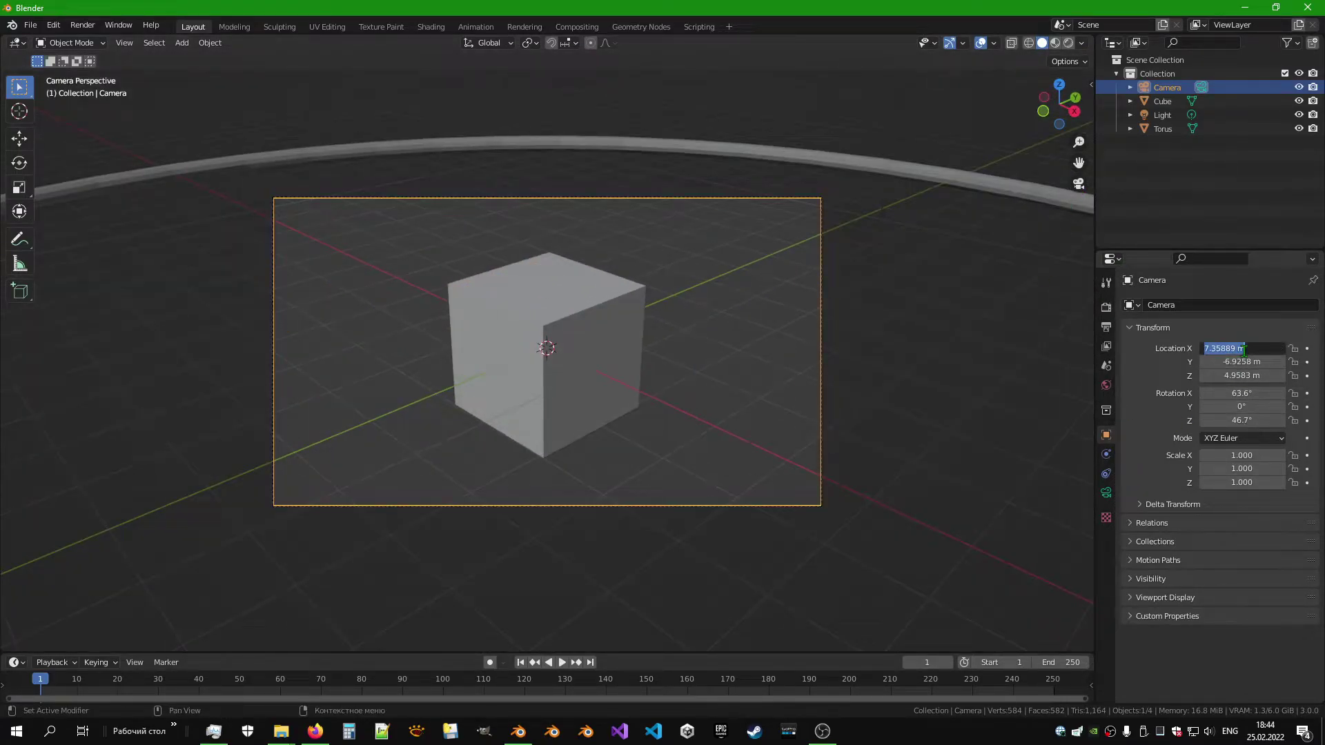
{"action": "type", "text": "0"}
{"action": "key", "text": "Return"}
{"action": "left_click", "coordinate": [1241, 362]}
{"action": "type", "text": "0"}
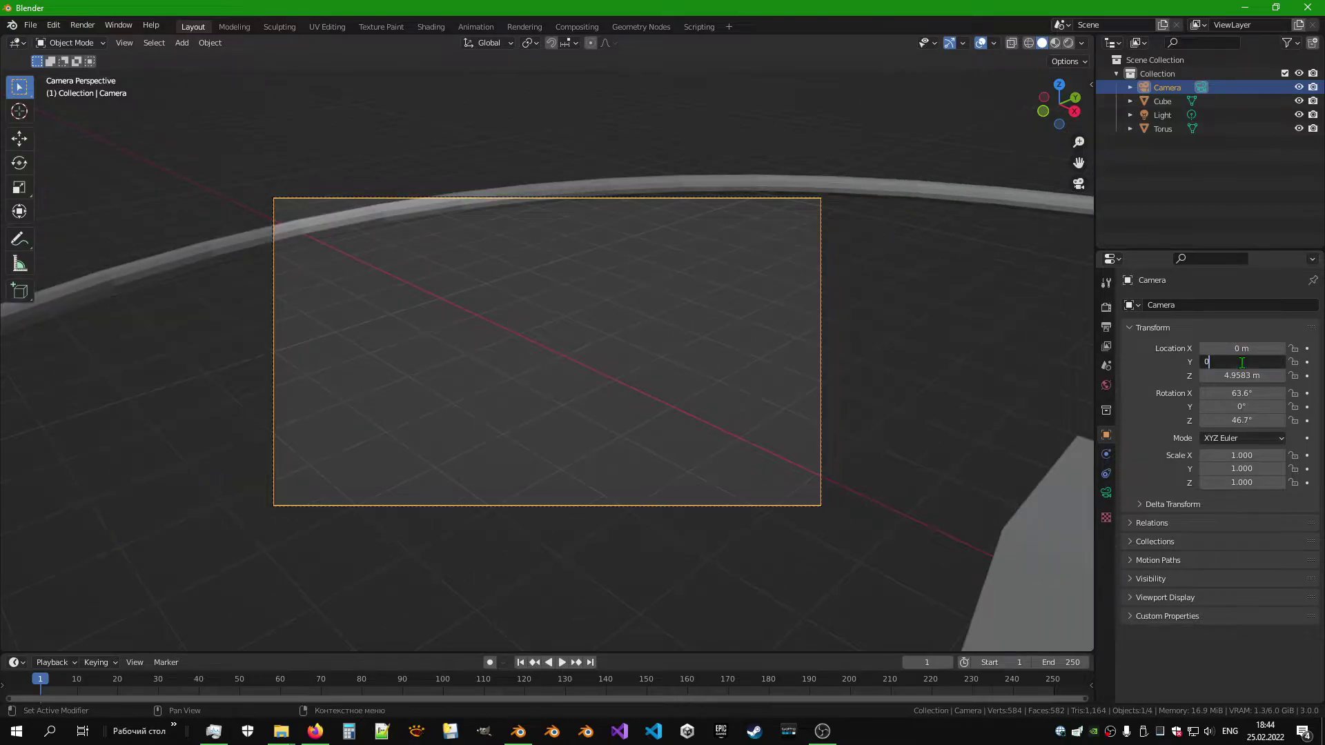
{"action": "key", "text": "Return"}
{"action": "left_click", "coordinate": [1241, 375]}
{"action": "type", "text": "0"}
{"action": "key", "text": "Return"}
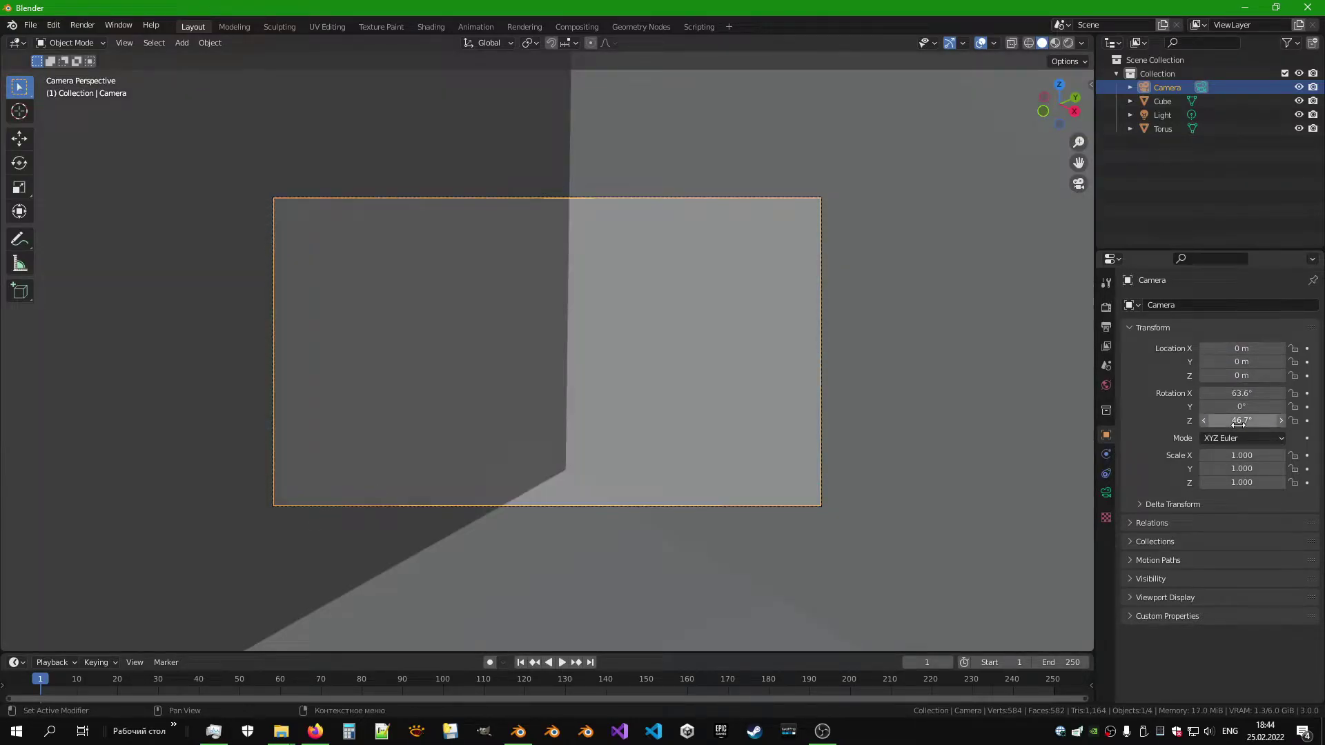
Step: Set the camera's X and Z rotation to 0° and return to the free view
{"action": "left_click", "coordinate": [1242, 393]}
{"action": "type", "text": "0"}
{"action": "key", "text": "Return"}
{"action": "left_click", "coordinate": [1241, 420]}
{"action": "type", "text": "0"}
{"action": "key", "text": "Return"}
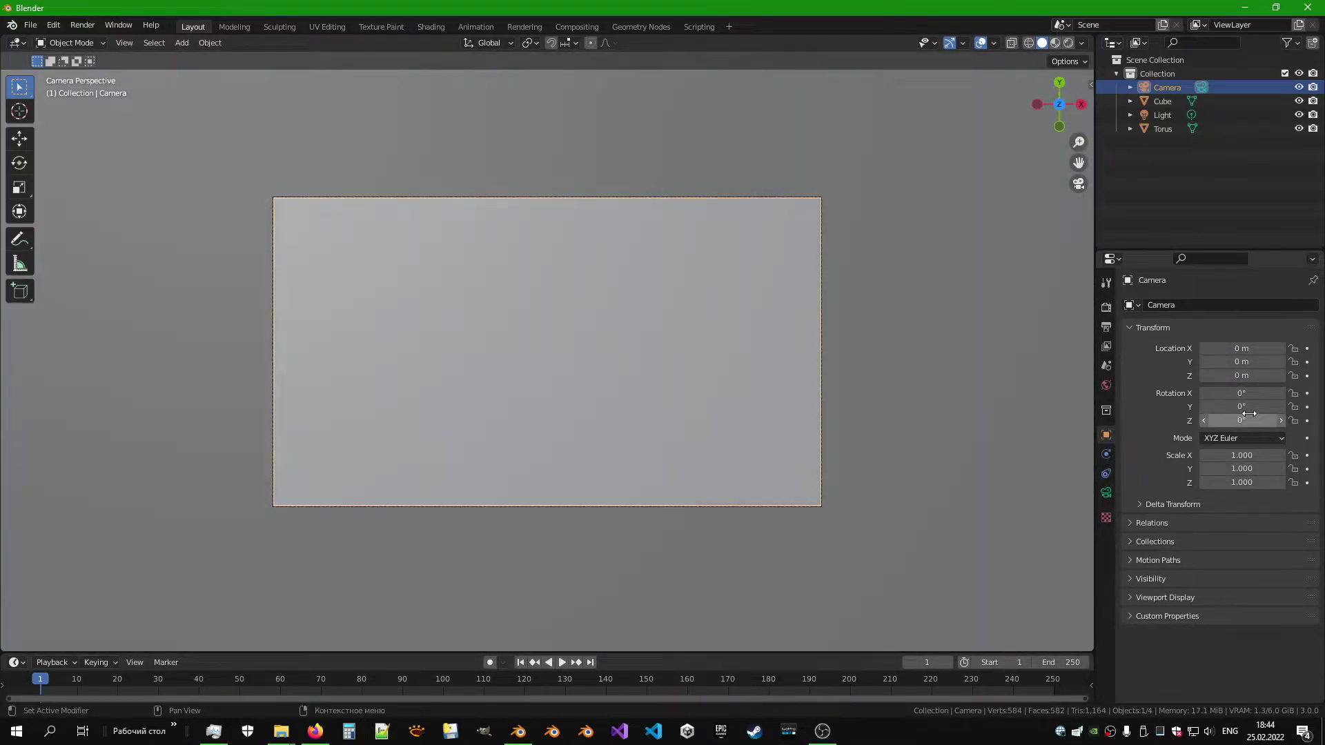
{"action": "left_click", "coordinate": [1078, 183]}
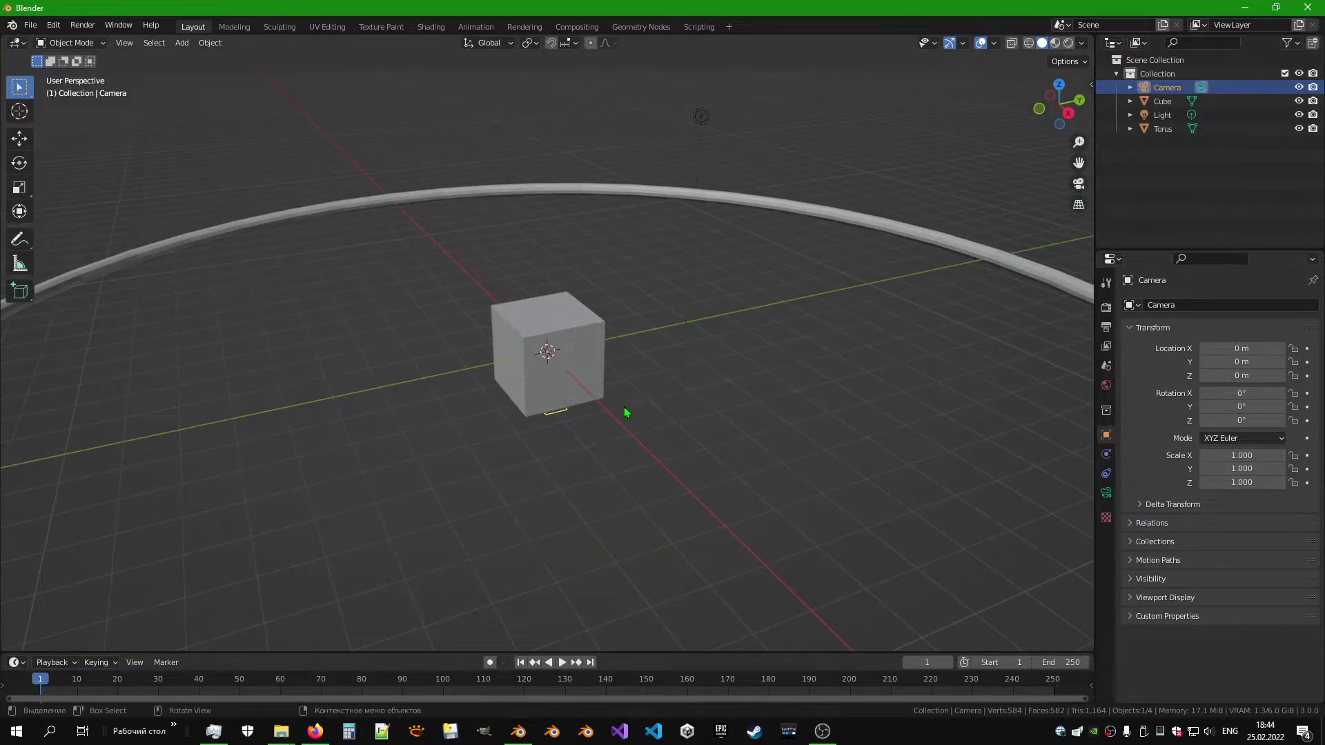
Step: Move the camera back along Y, raise it to 1.9471 m and tilt it 90° on X
{"action": "left_click", "coordinate": [20, 139]}
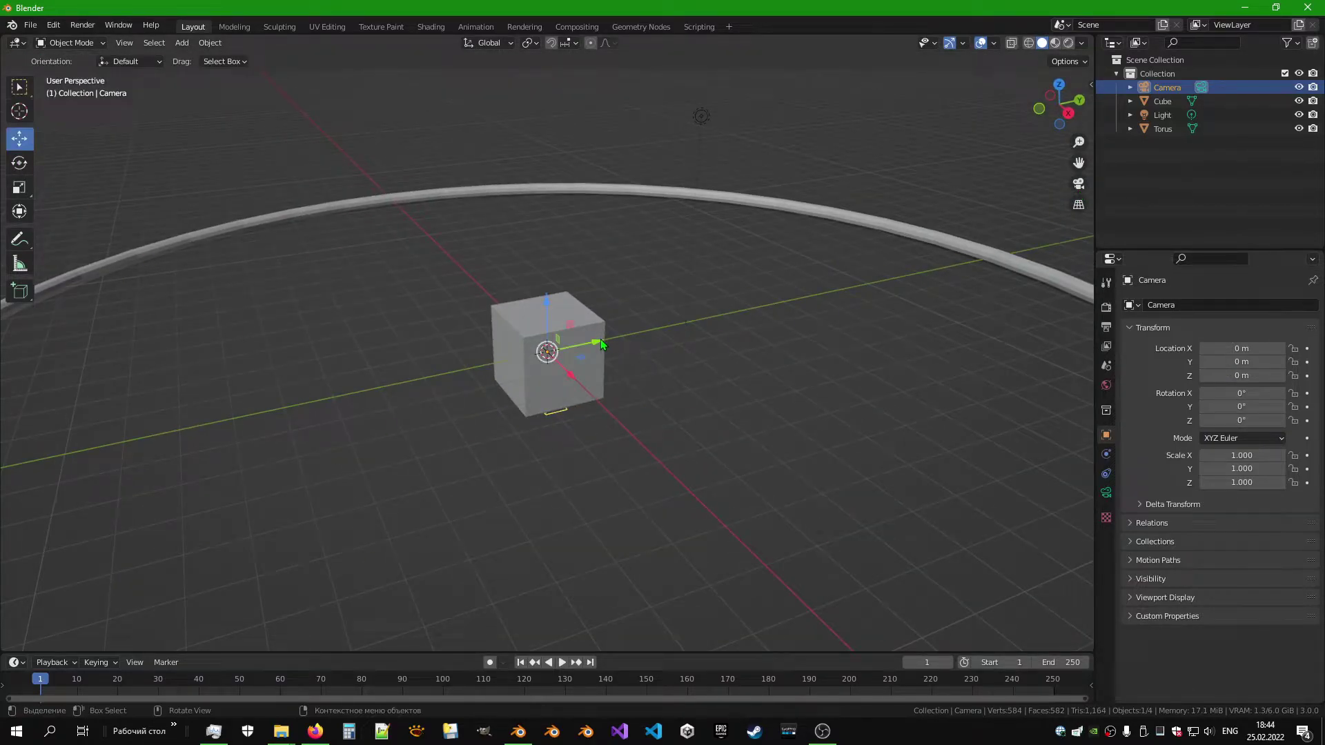
{"action": "left_click_drag", "start_coordinate": [594, 342], "coordinate": [406, 438]}
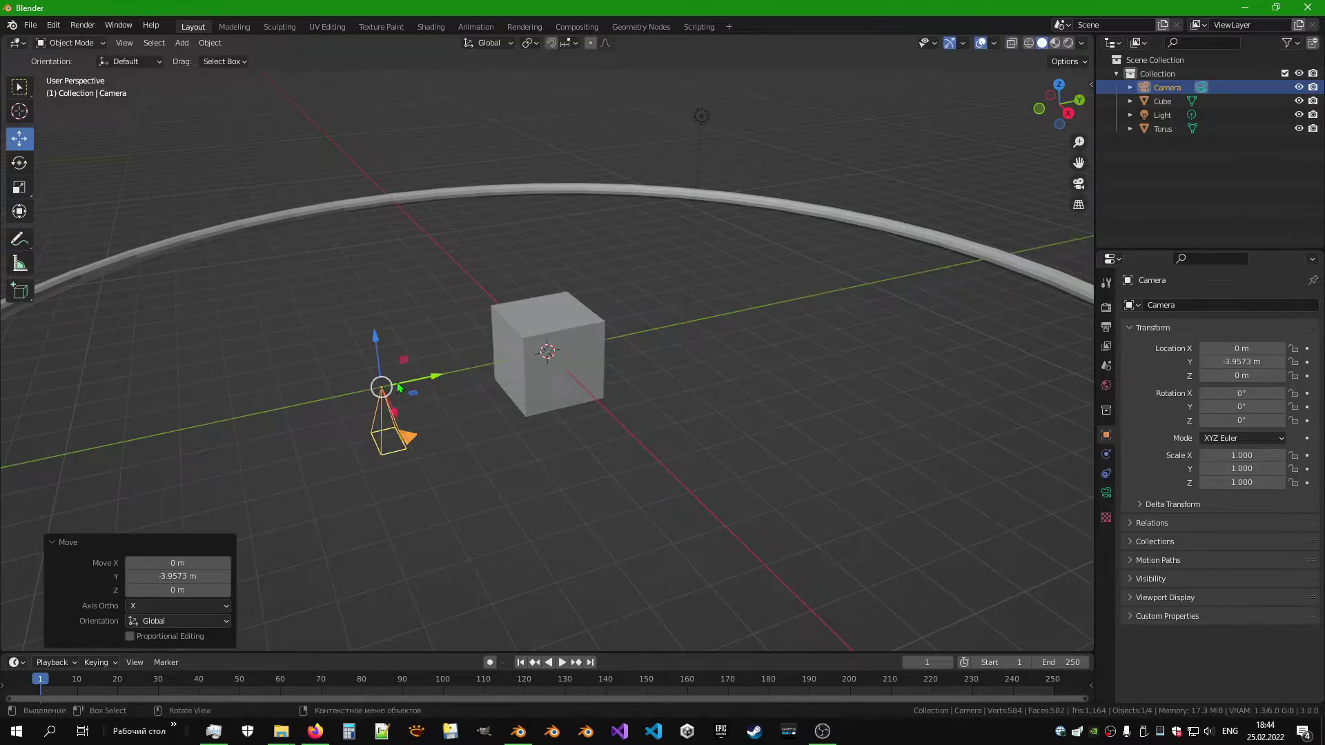
{"action": "left_click_drag", "start_coordinate": [377, 351], "coordinate": [355, 265]}
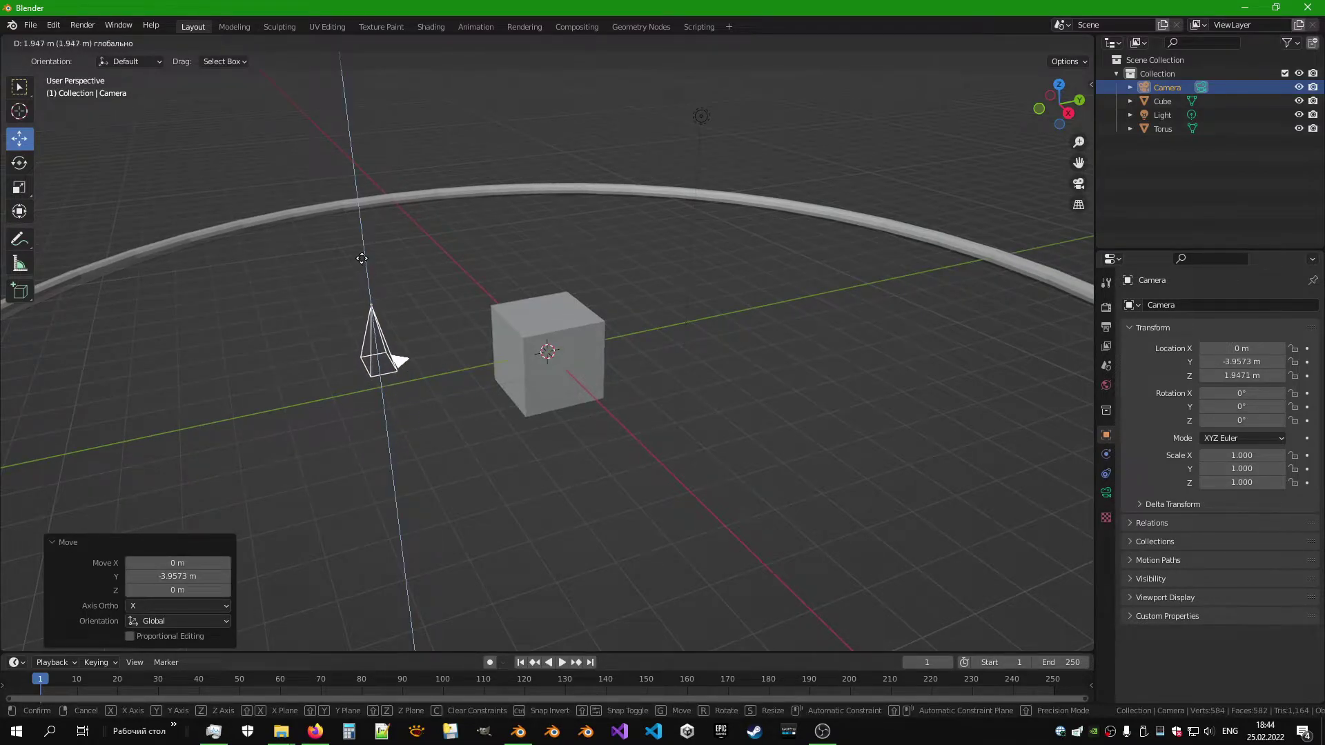
{"action": "left_click", "coordinate": [19, 163]}
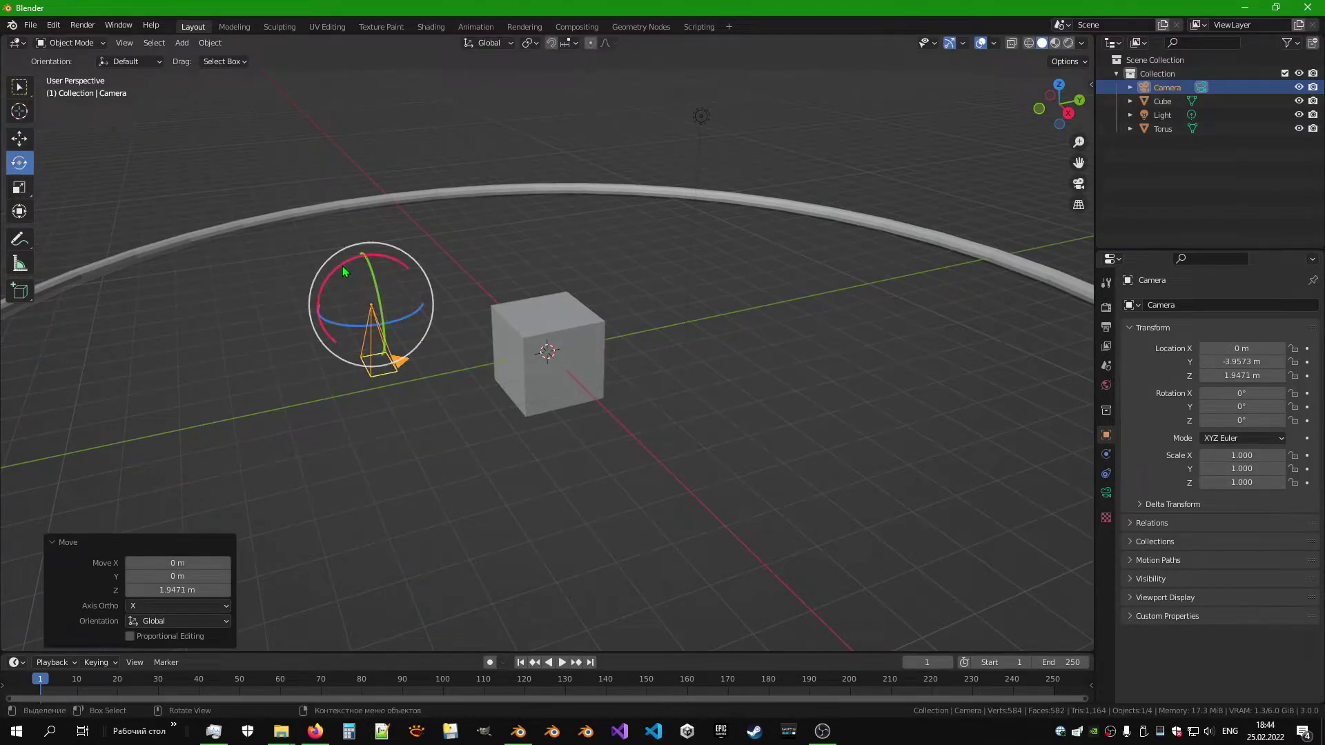
{"action": "middle_click_drag", "start_coordinate": [347, 299], "coordinate": [417, 442]}
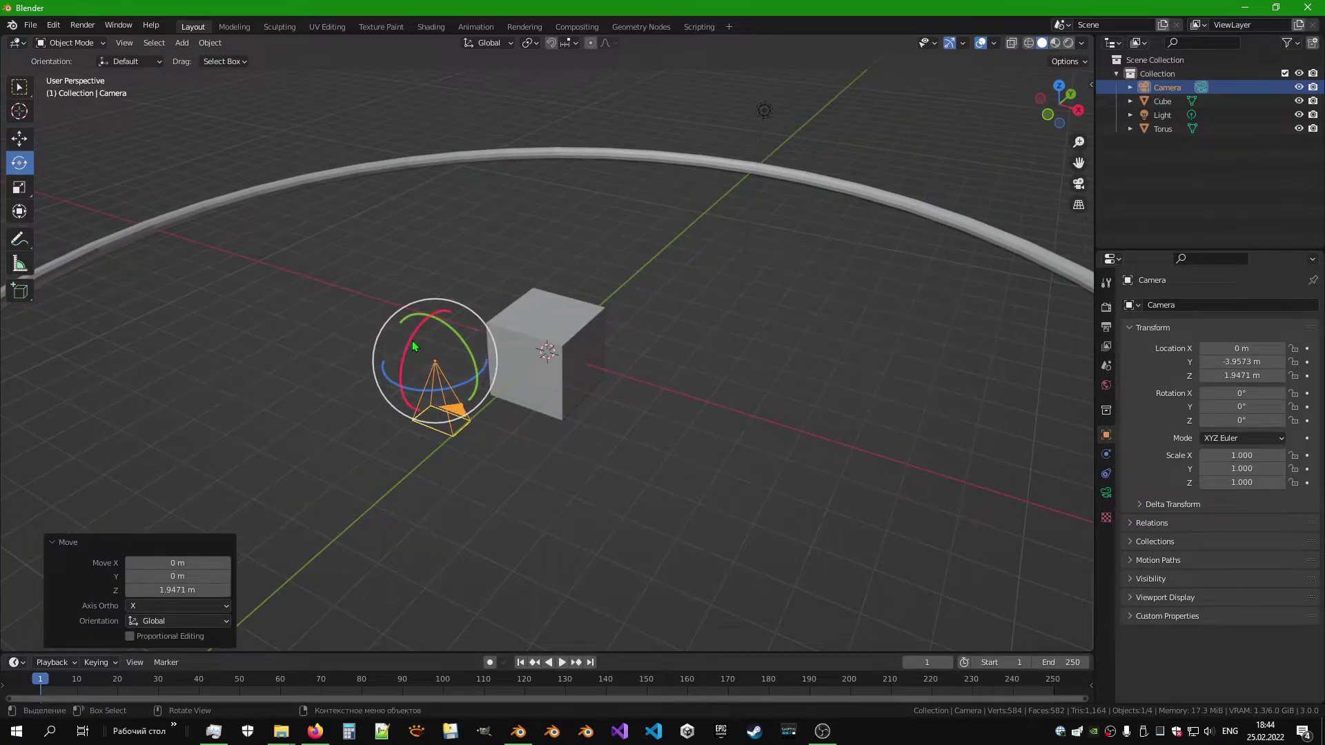
{"action": "left_click_drag", "start_coordinate": [412, 341], "coordinate": [407, 403]}
Step: Check the camera framing and push the camera back to Y −6.9477 m
{"action": "left_click", "coordinate": [1079, 184]}
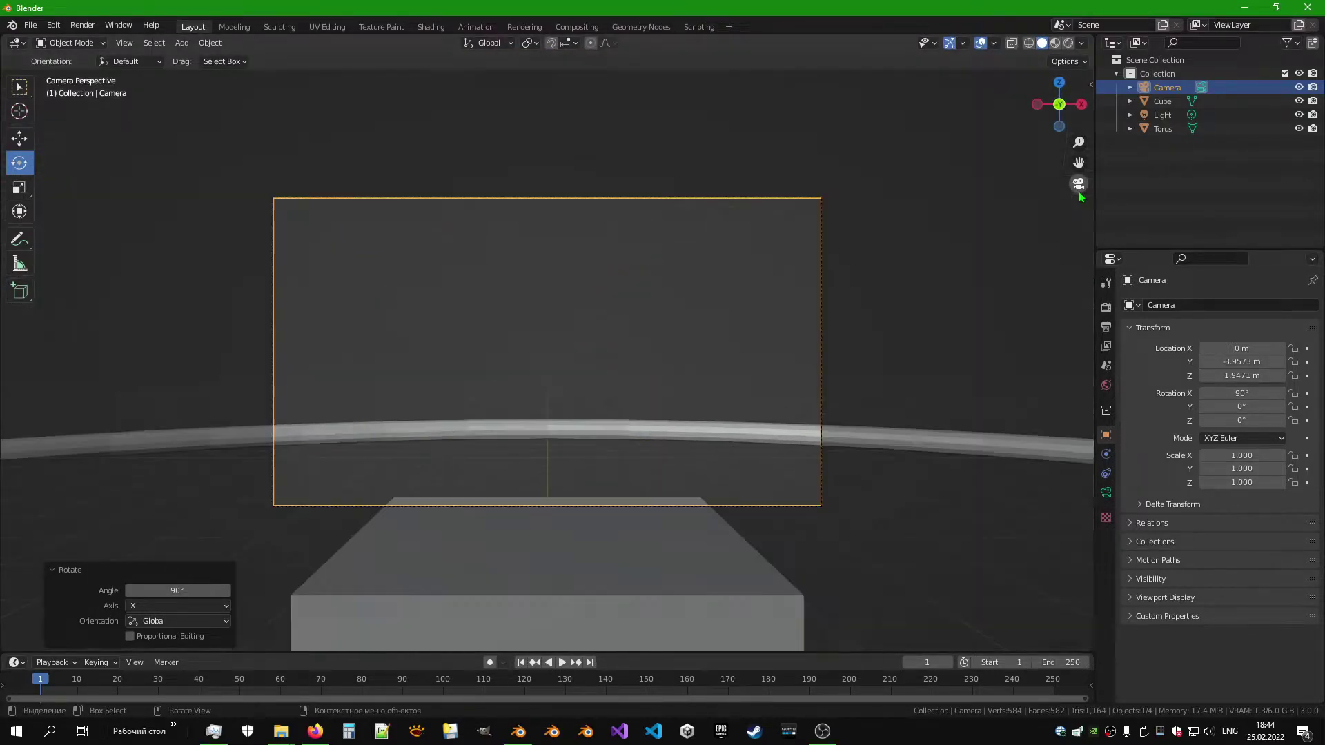
{"action": "left_click", "coordinate": [1079, 192]}
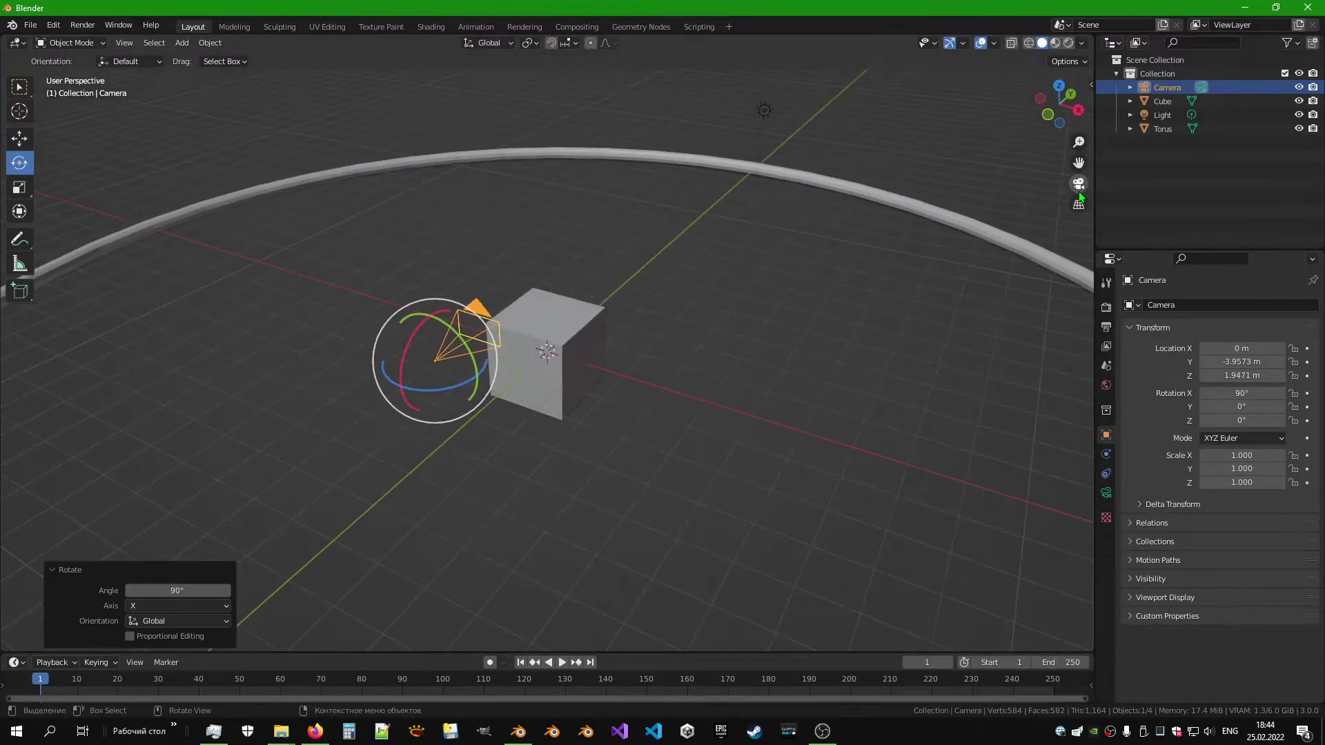
{"action": "left_click", "coordinate": [19, 139]}
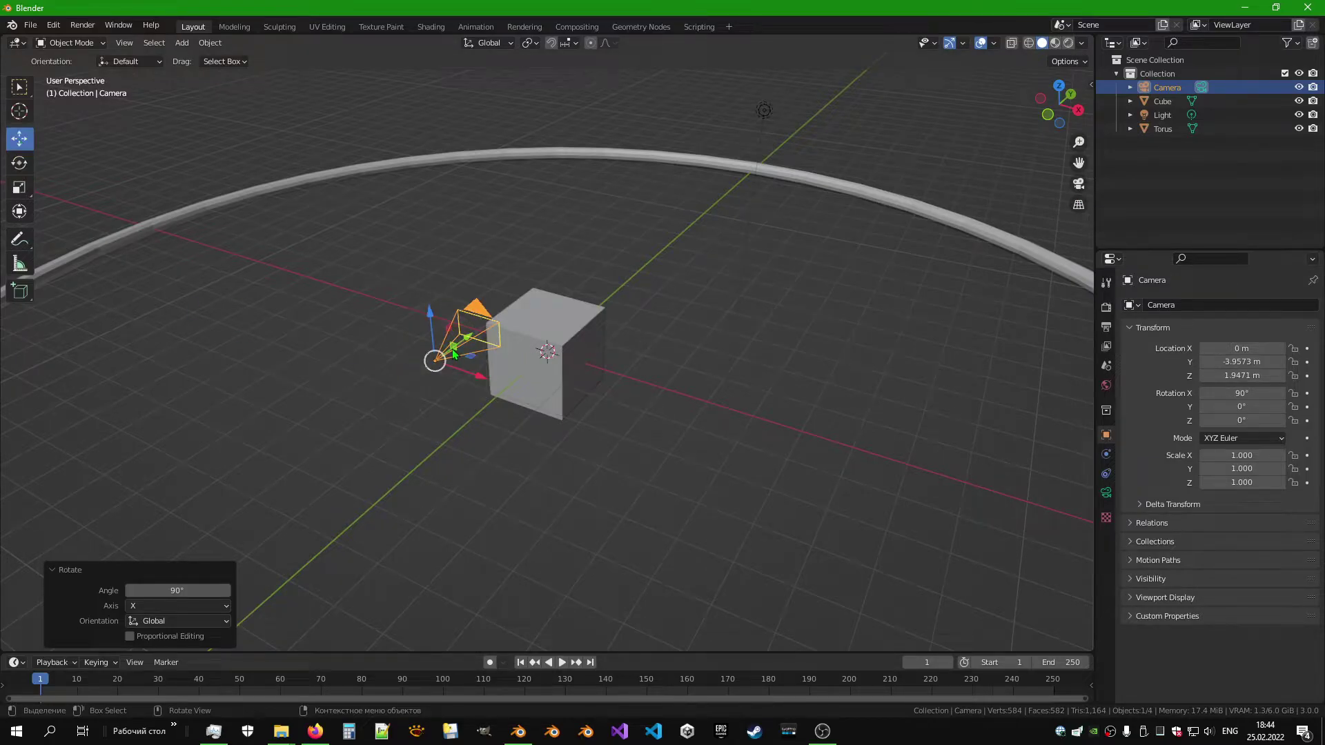
{"action": "left_click_drag", "start_coordinate": [467, 345], "coordinate": [347, 435]}
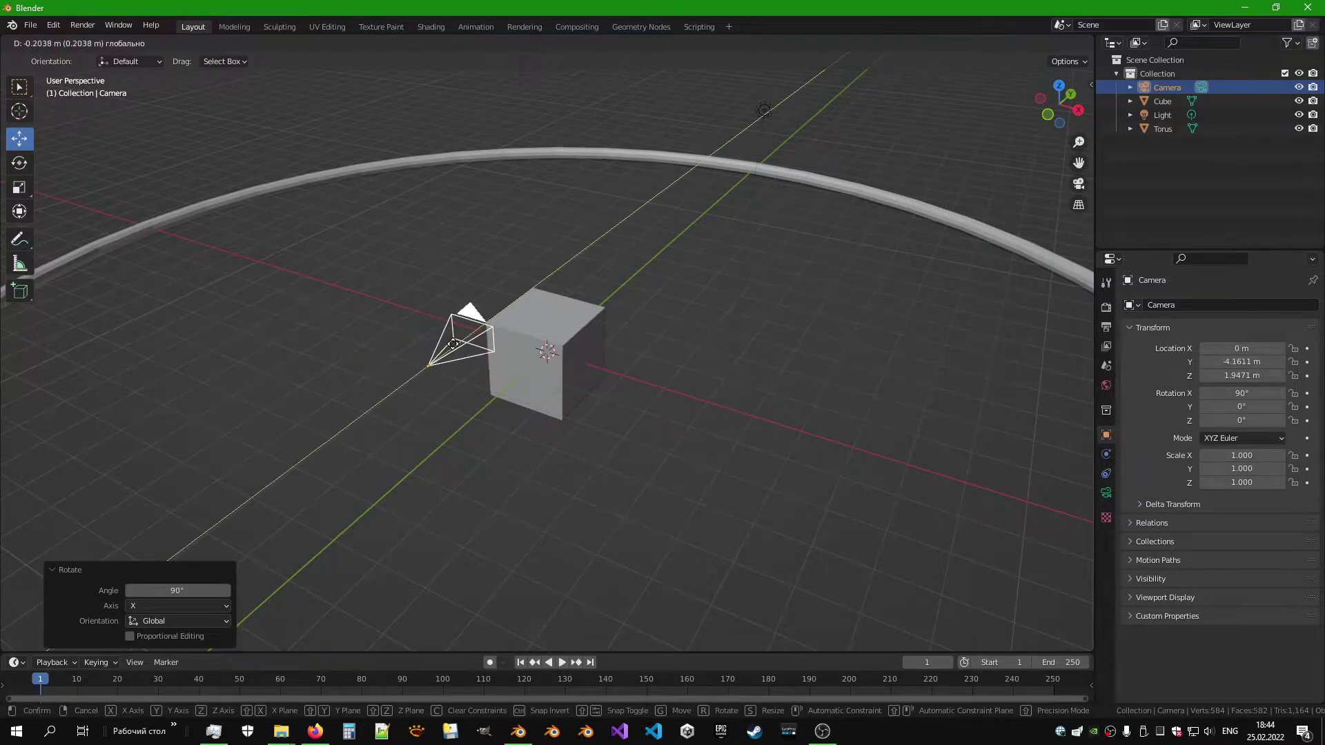
{"action": "left_click", "coordinate": [1081, 189]}
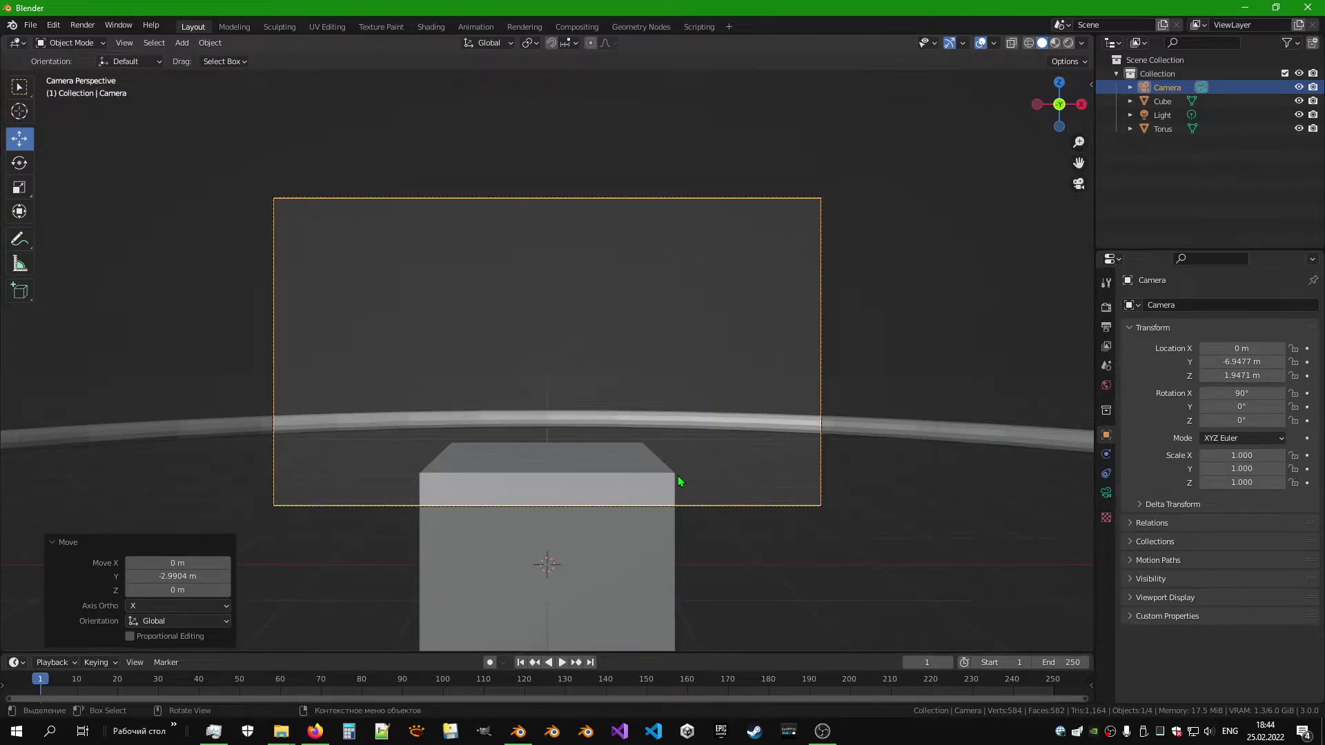
Step: Move the cube to Y 3.7936 m and Z 1.5392 m, viewed through the camera
{"action": "left_click", "coordinate": [636, 486]}
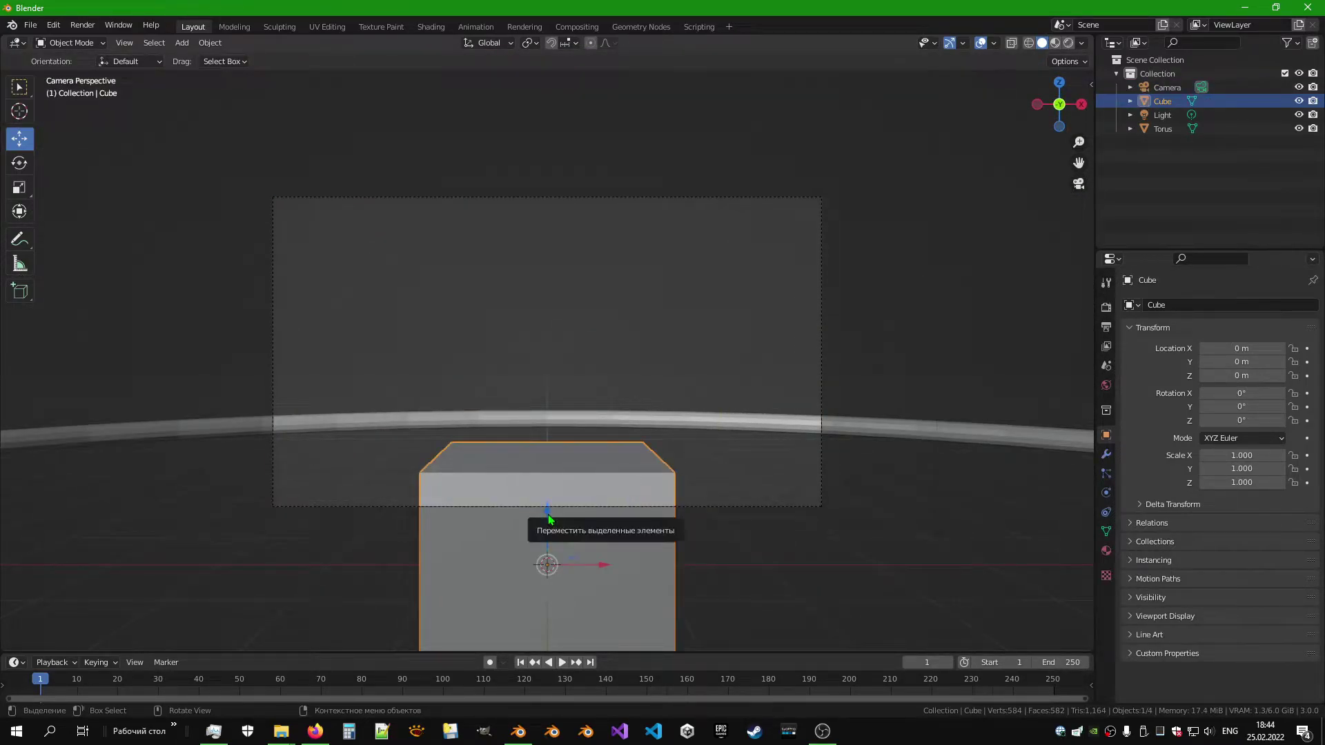
{"action": "left_click_drag", "start_coordinate": [549, 515], "coordinate": [549, 348]}
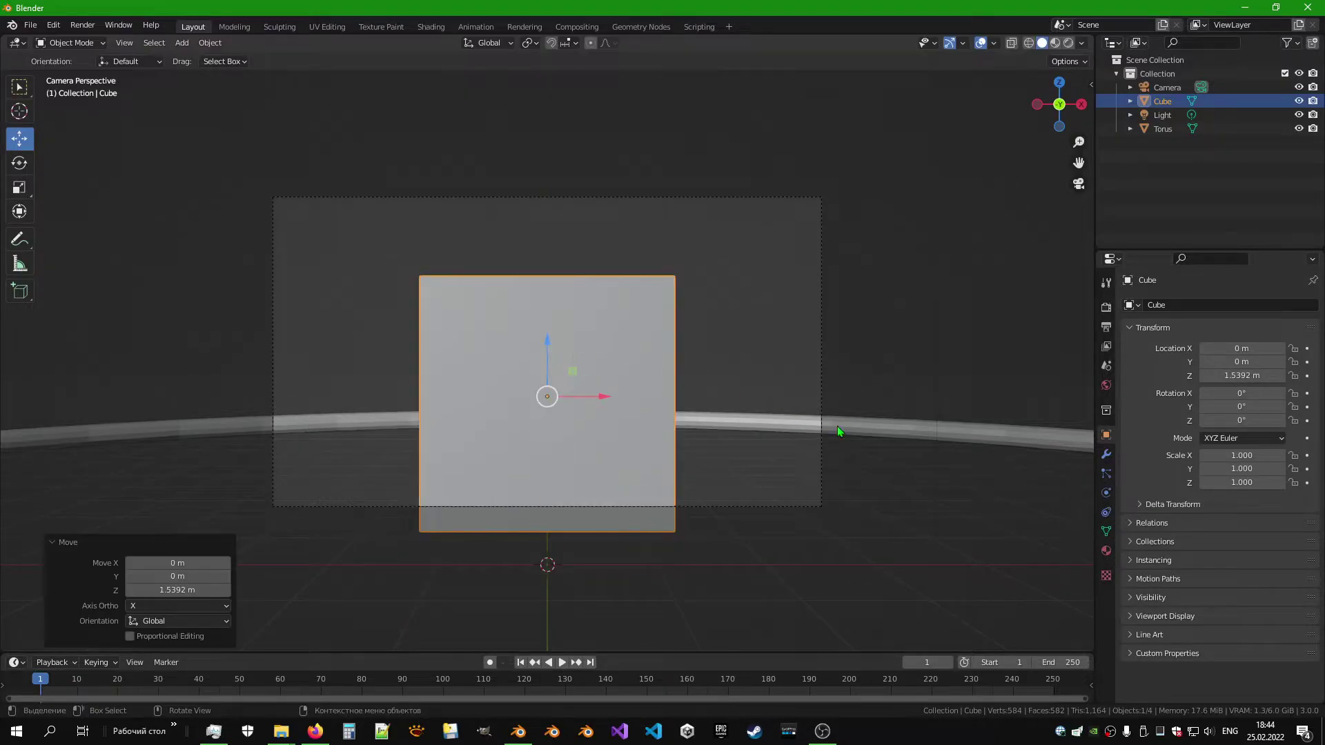
{"action": "middle_click_drag", "start_coordinate": [837, 435], "coordinate": [693, 335]}
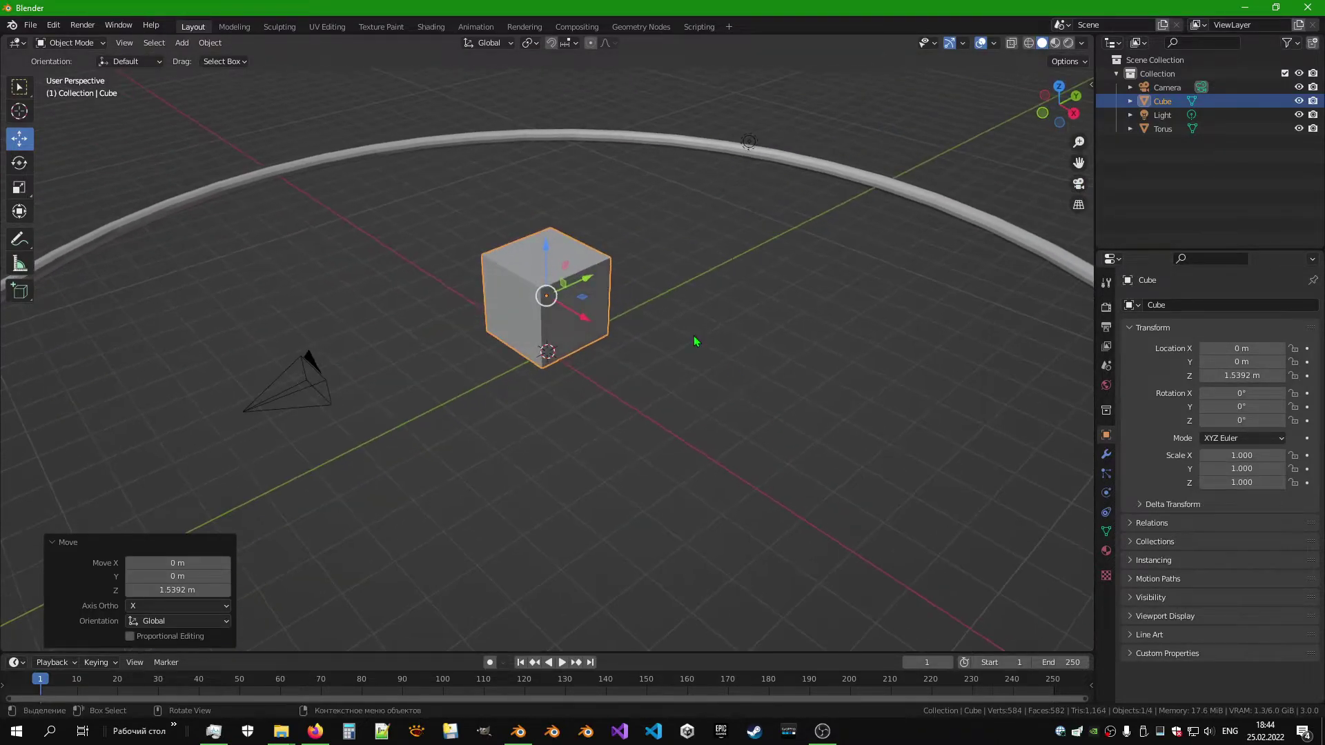
{"action": "left_click_drag", "start_coordinate": [590, 285], "coordinate": [720, 257]}
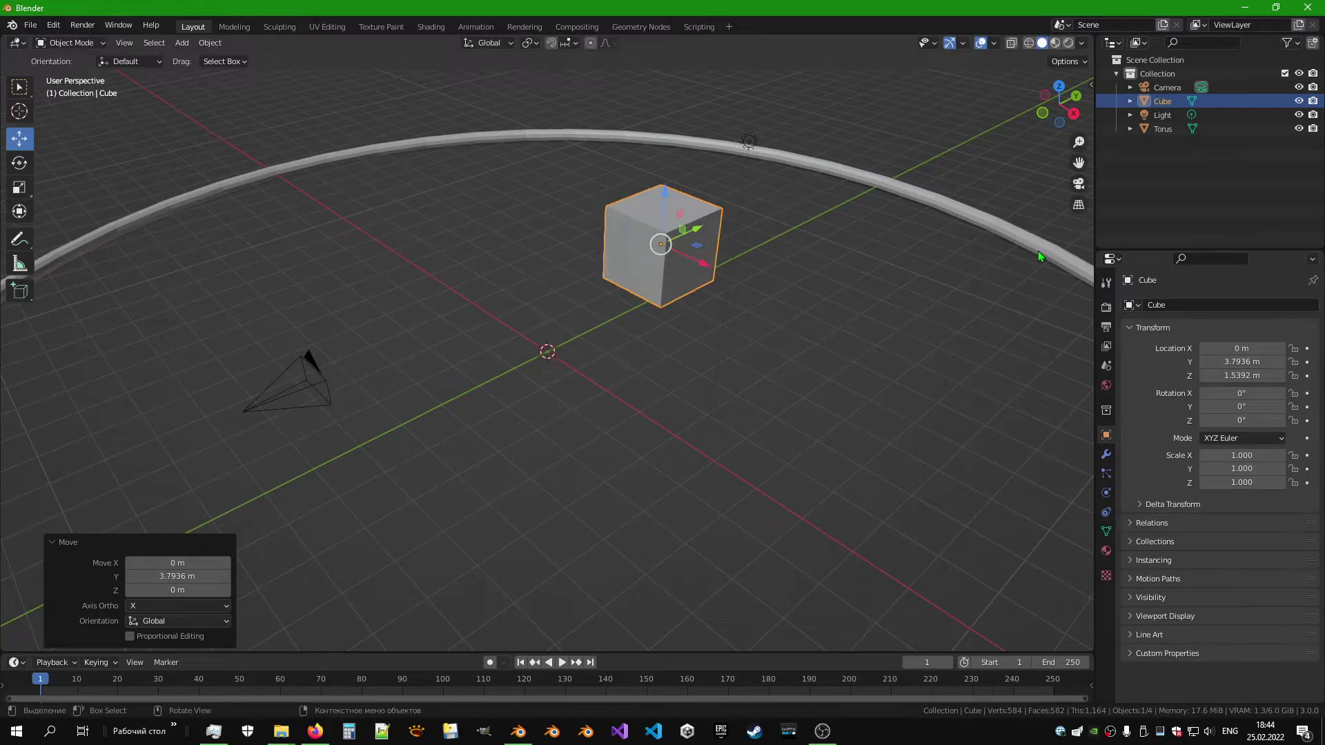
{"action": "left_click", "coordinate": [1080, 187]}
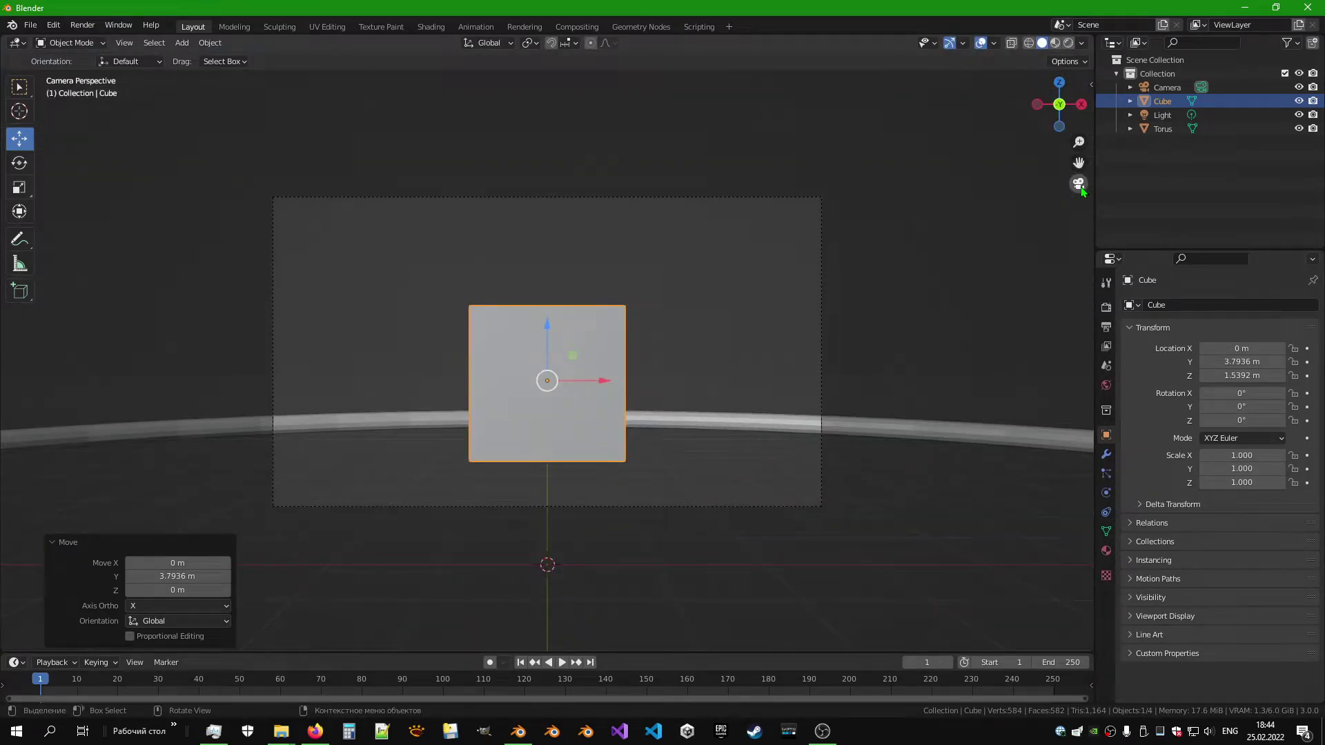
Step: Trackball-rotate the cube to about 26.2°, 5.61°, −23.8° and deselect it
{"action": "left_click", "coordinate": [21, 165]}
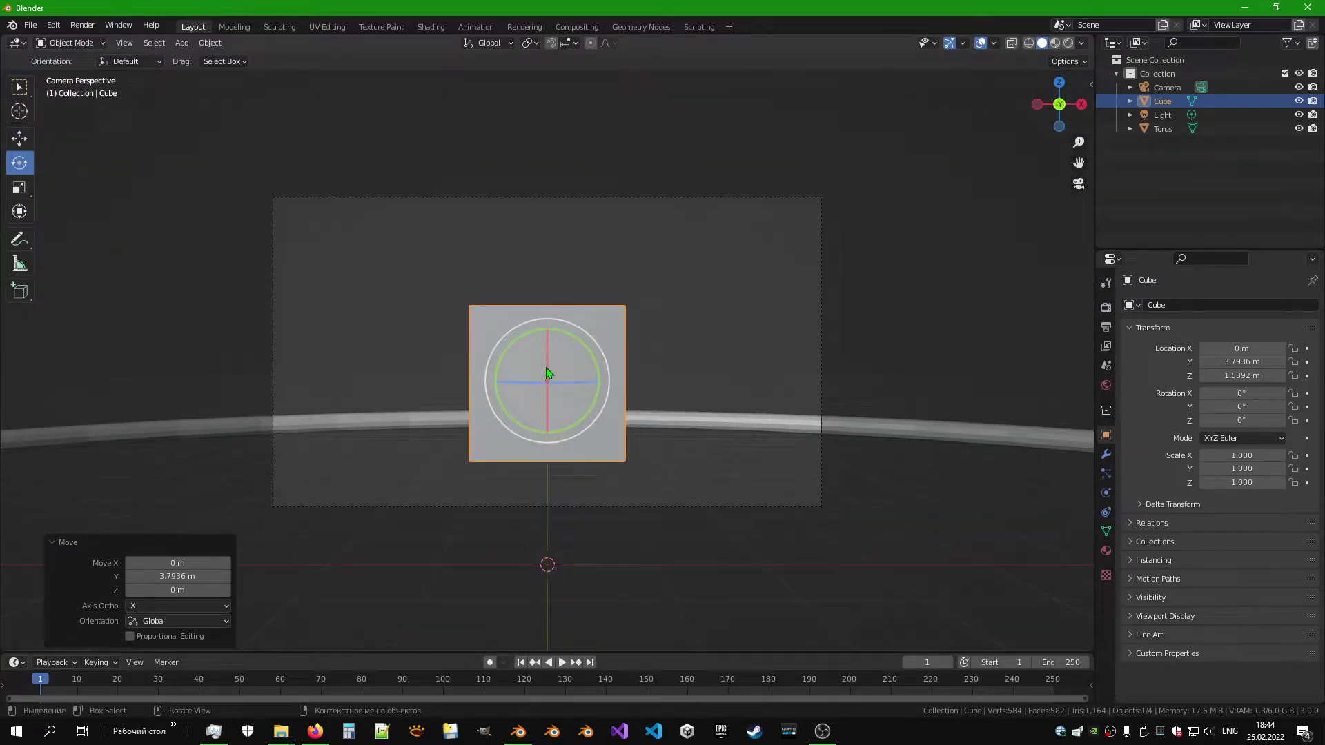
{"action": "left_click_drag", "start_coordinate": [583, 371], "coordinate": [549, 390]}
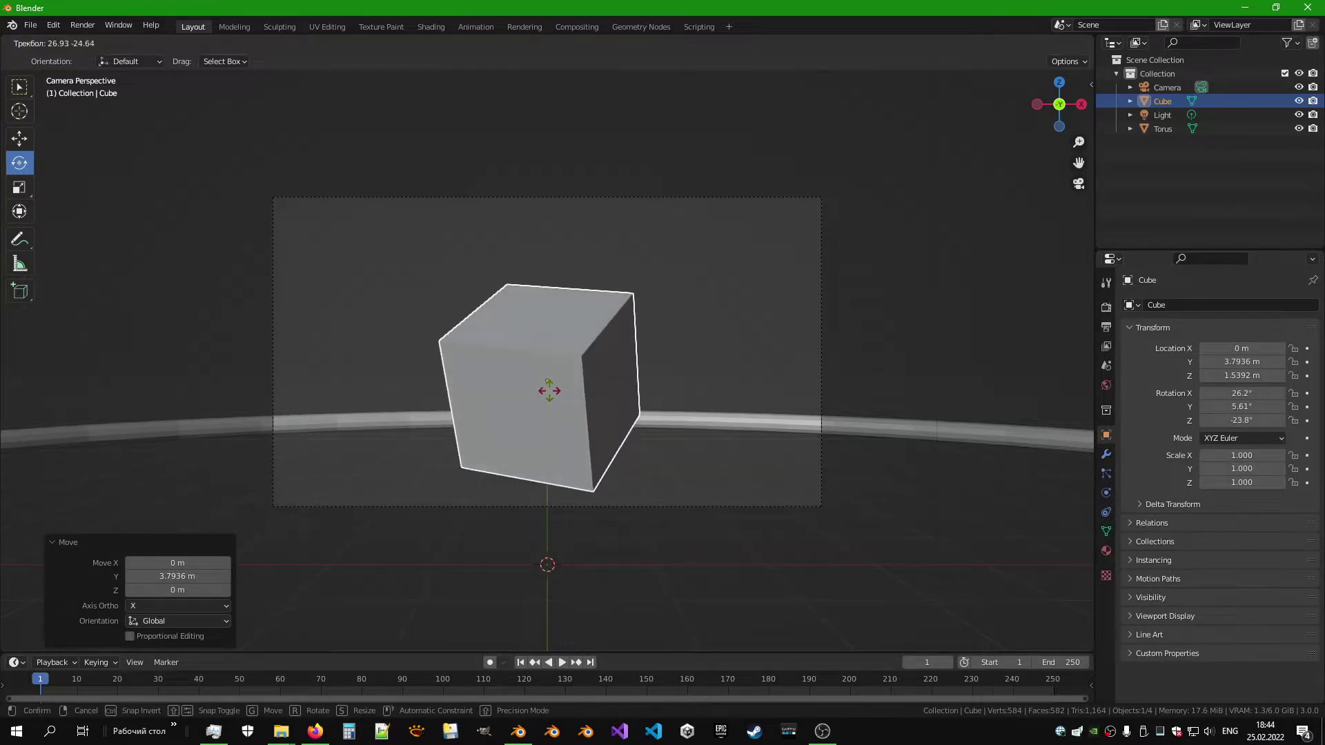
{"action": "left_click_drag", "start_coordinate": [550, 390], "coordinate": [549, 391]}
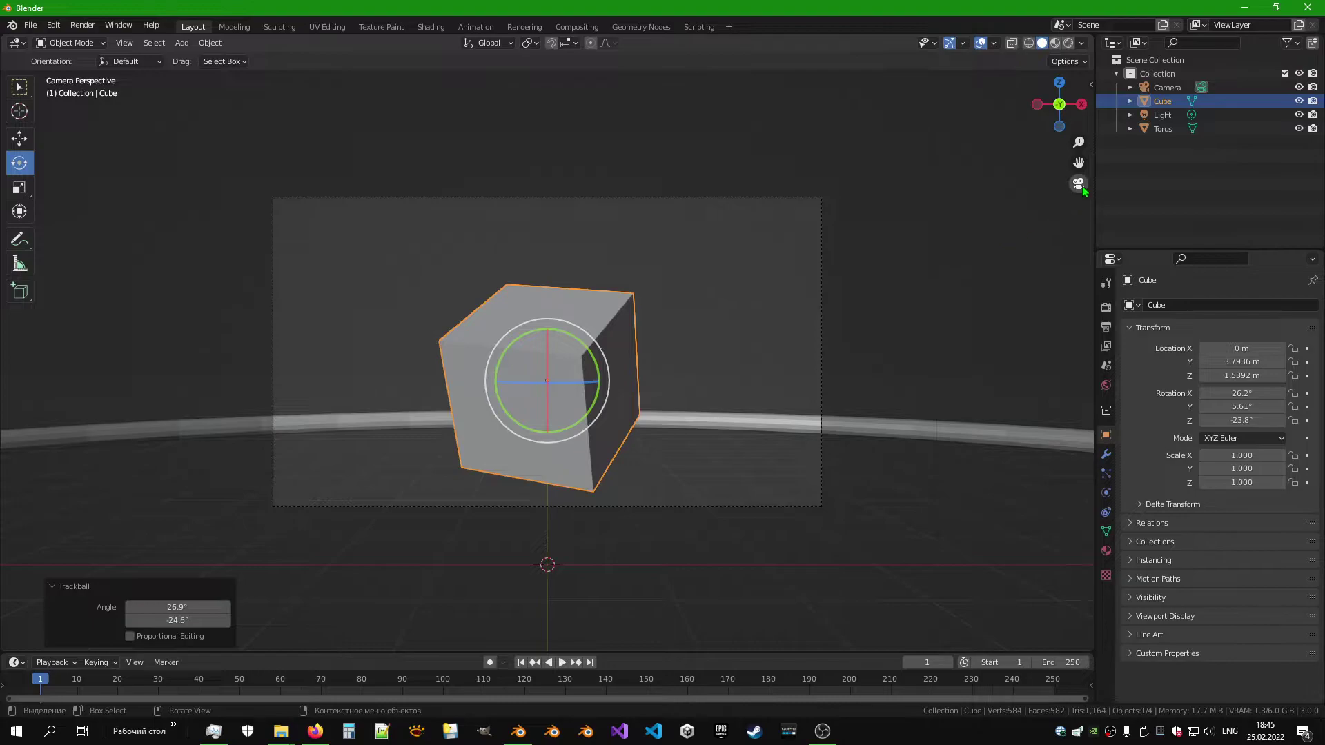
{"action": "left_click", "coordinate": [950, 290]}
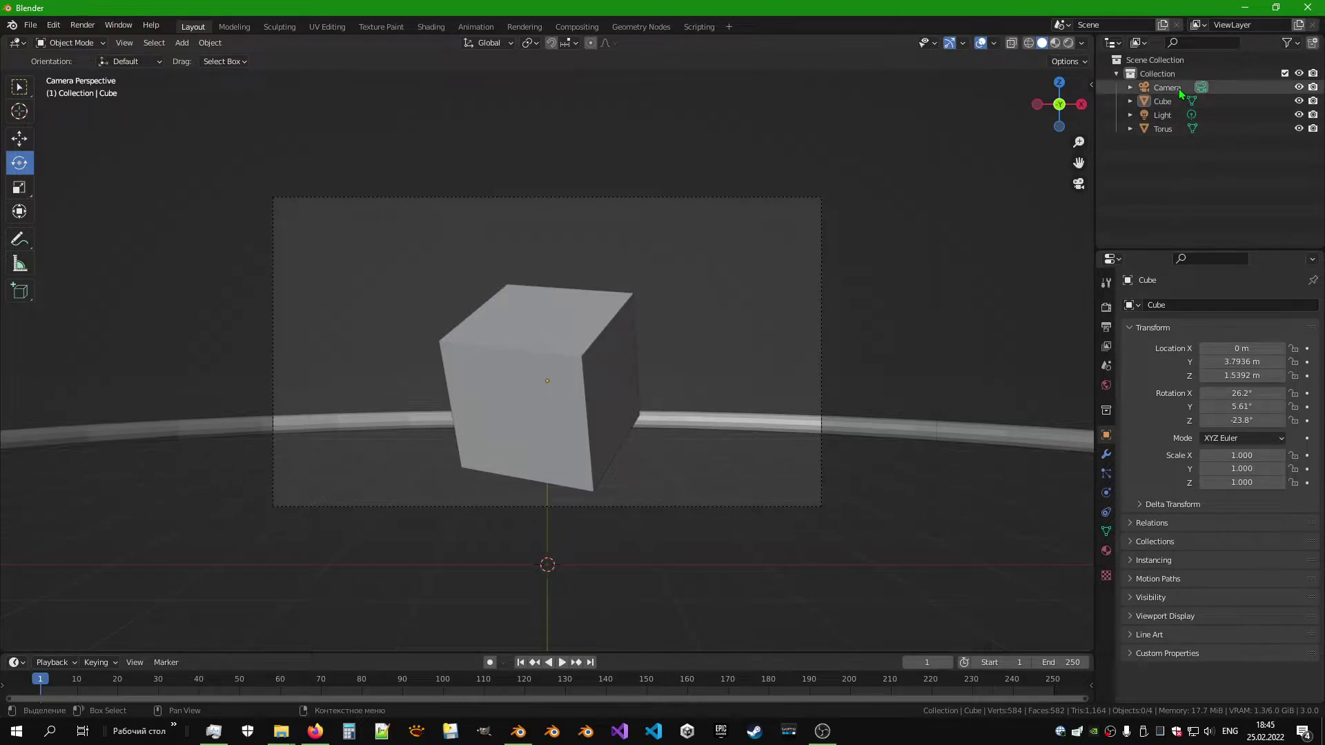
Step: Switch the render engine to Cycles on GPU Compute
{"action": "left_click", "coordinate": [1106, 307]}
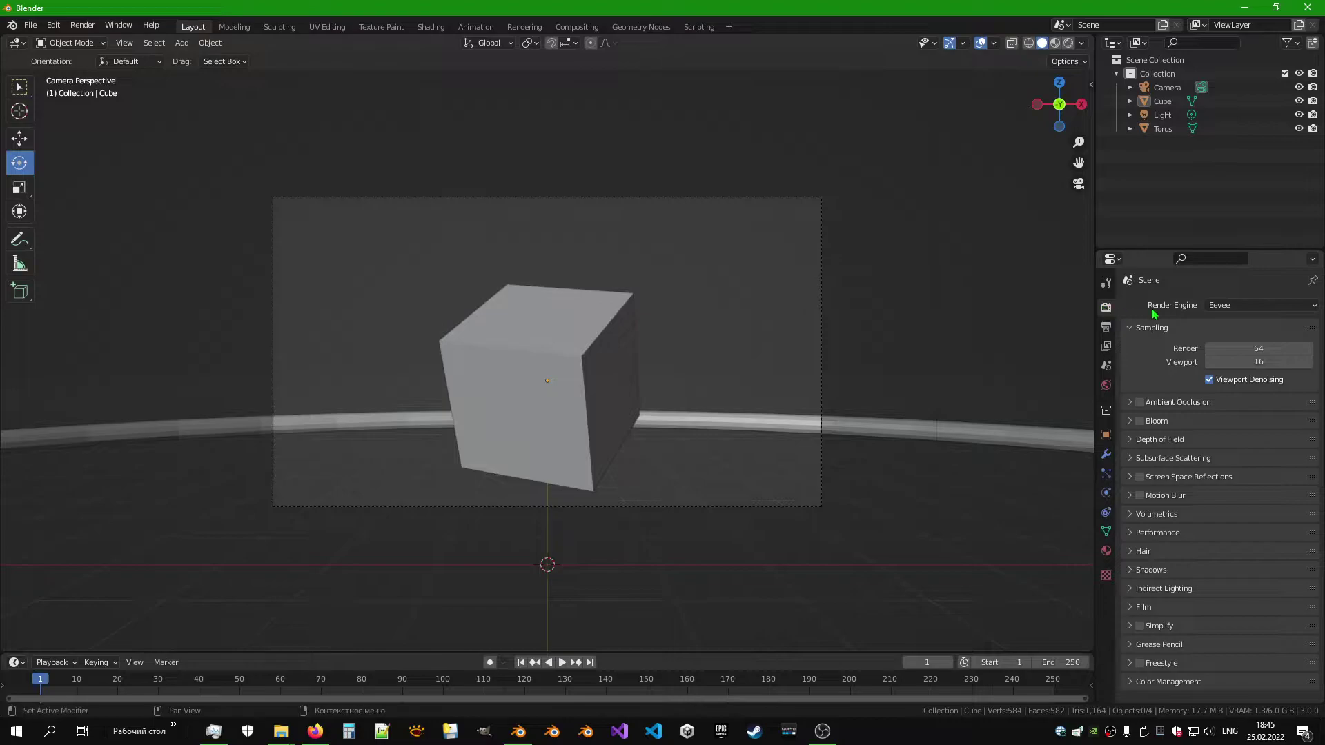
{"action": "left_click", "coordinate": [1214, 307]}
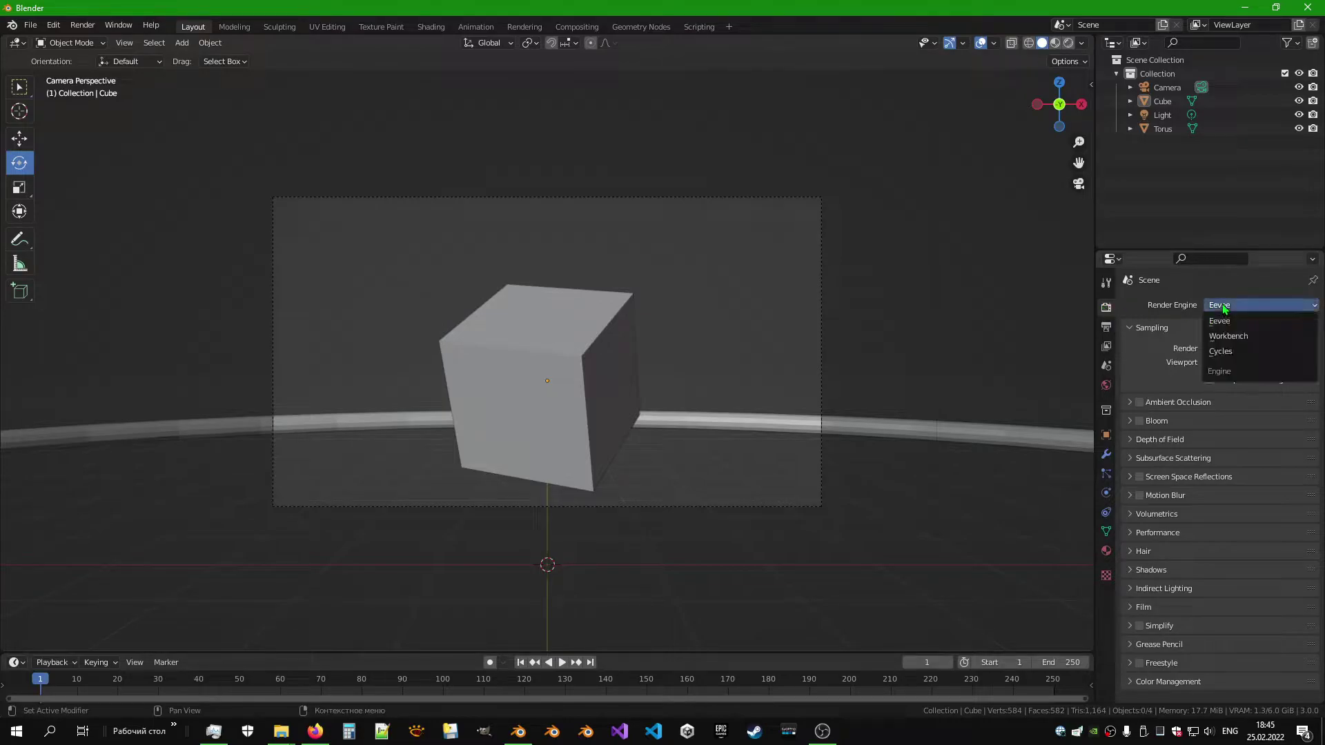
{"action": "left_click", "coordinate": [1214, 355]}
{"action": "left_click", "coordinate": [1220, 339]}
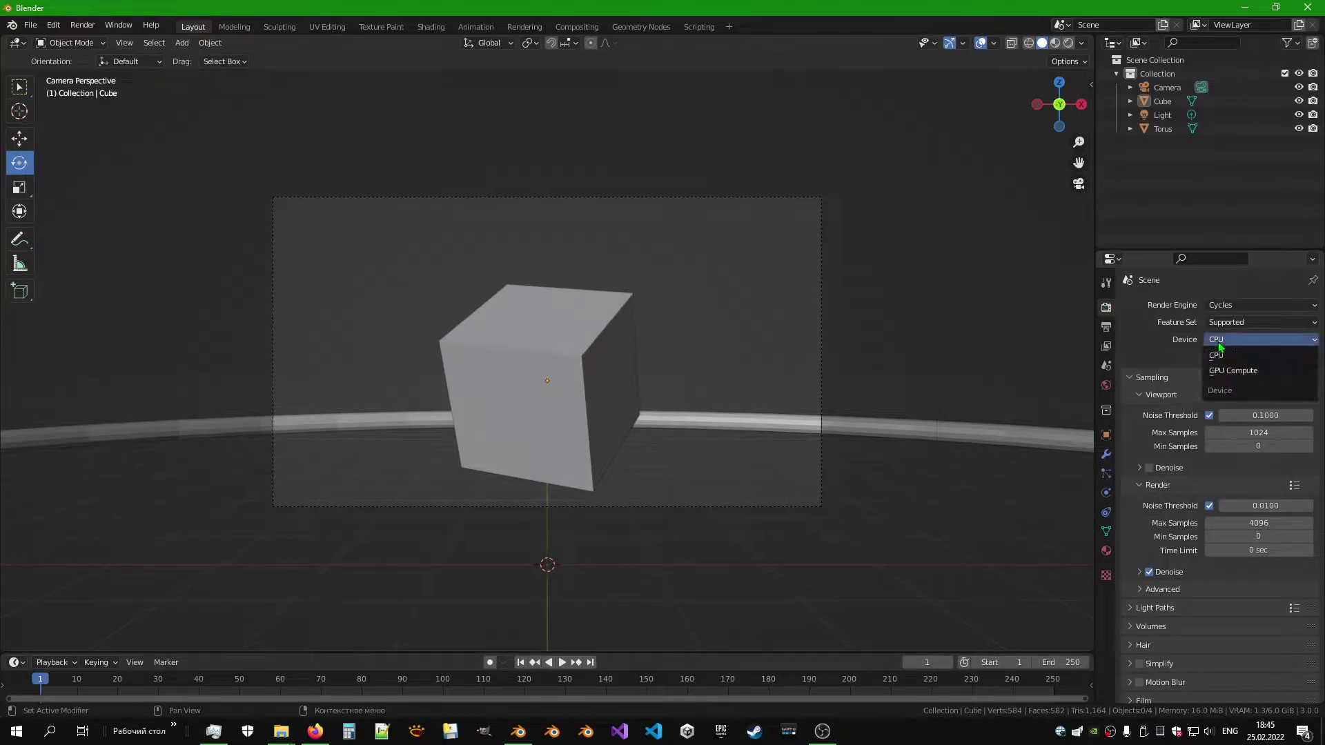
{"action": "left_click", "coordinate": [1222, 372]}
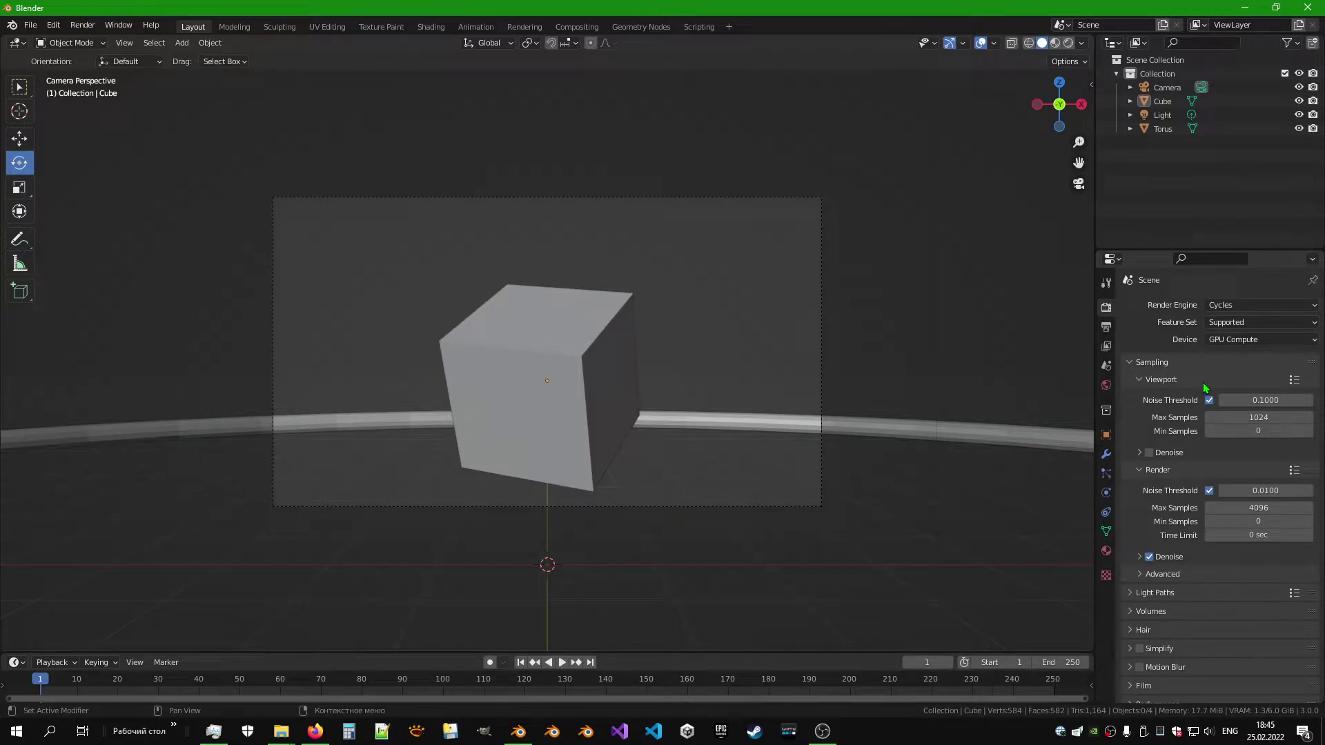
Step: Set render max samples to 512, turn off denoising, and preview in Rendered shading
{"action": "left_click", "coordinate": [1262, 509]}
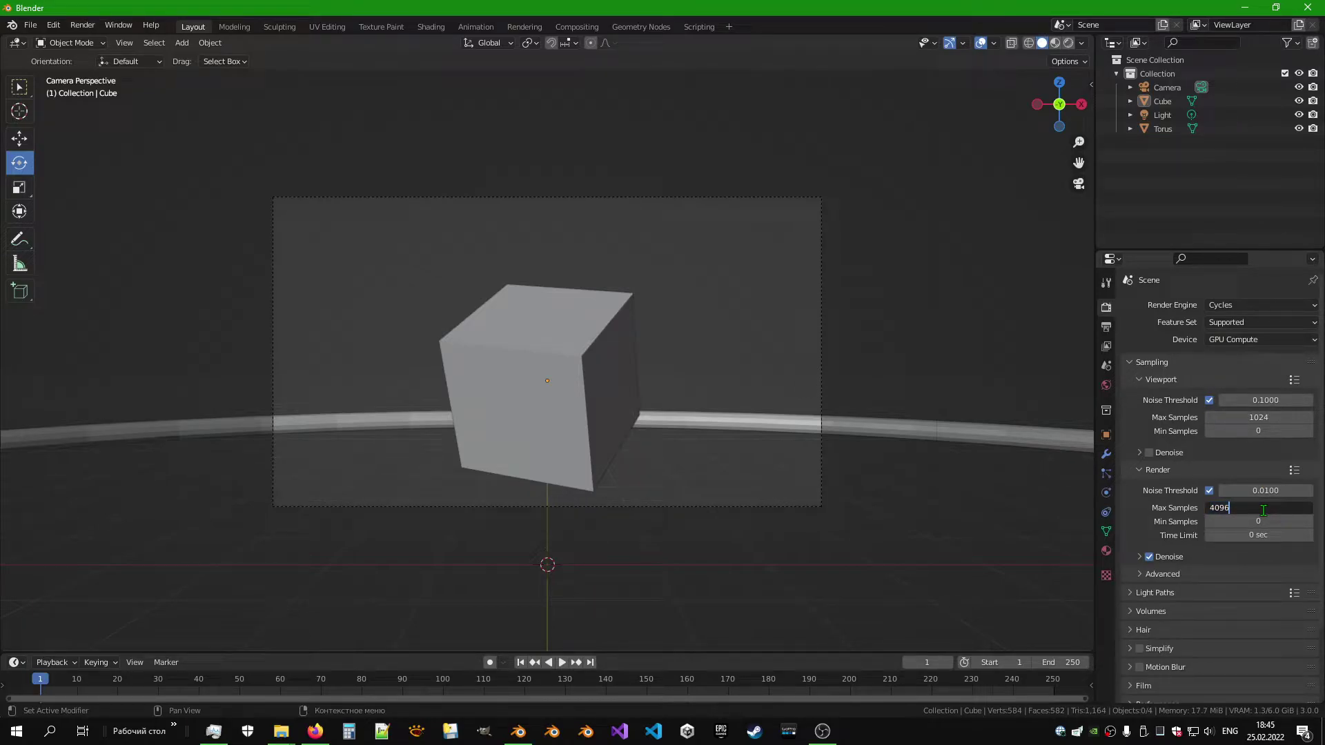
{"action": "type", "text": "/41024"}
{"action": "key", "text": "Return"}
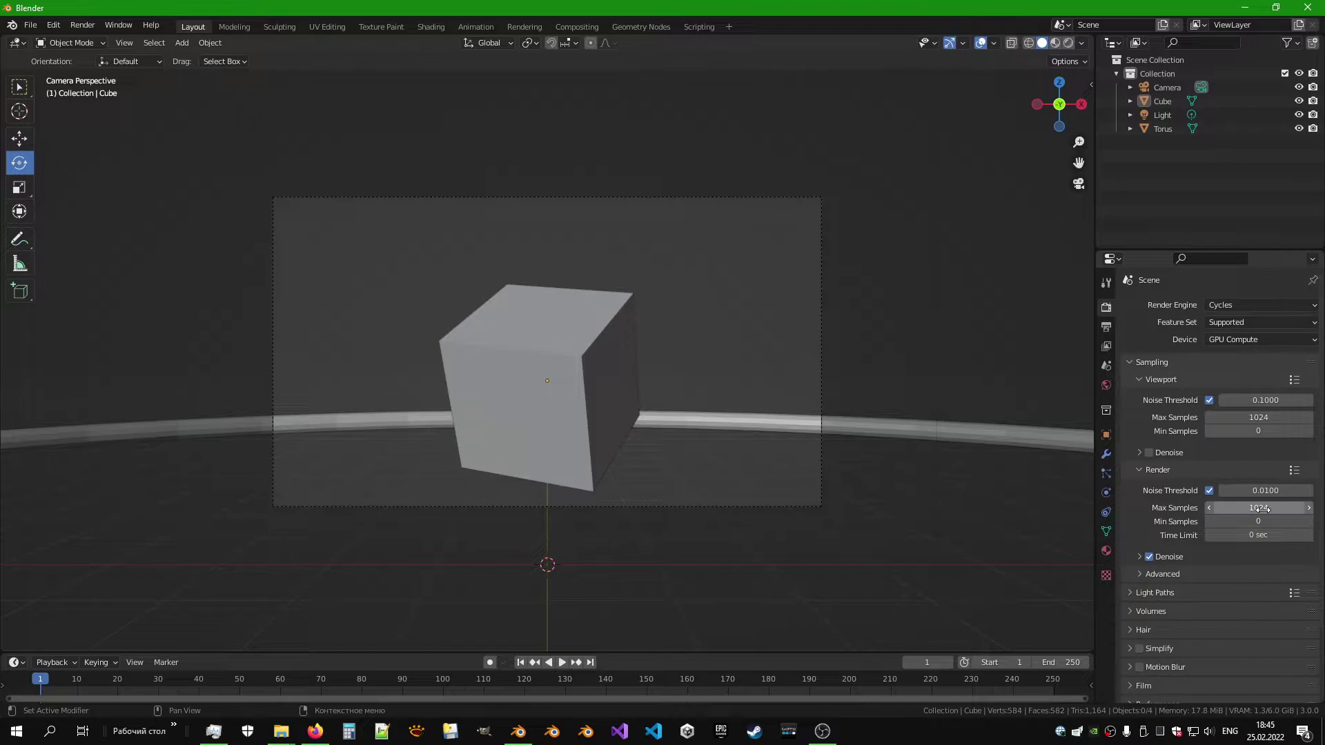
{"action": "double_click", "coordinate": [1264, 509]}
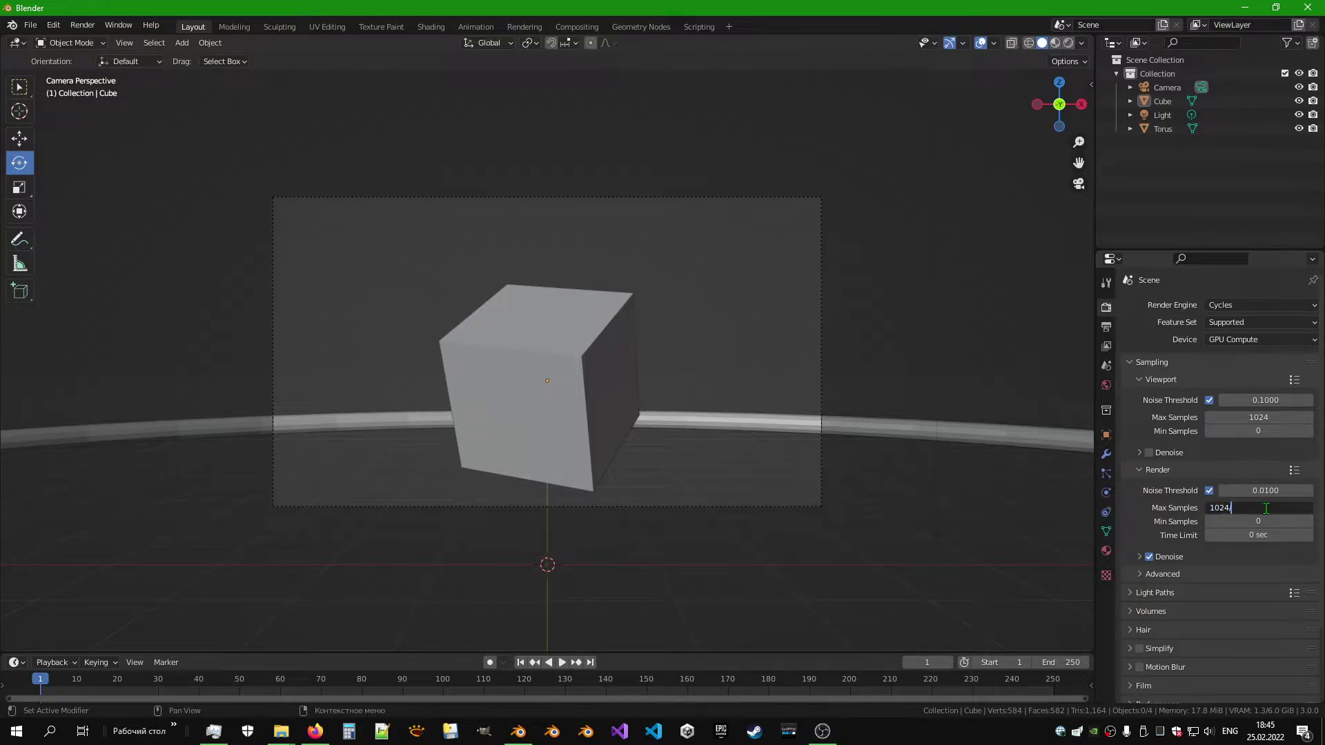
{"action": "key", "text": "BackSpace"}
{"action": "key", "text": "BackSpace"}
{"action": "key", "text": "BackSpace"}
{"action": "type", "text": "512"}
{"action": "key", "text": "Return"}
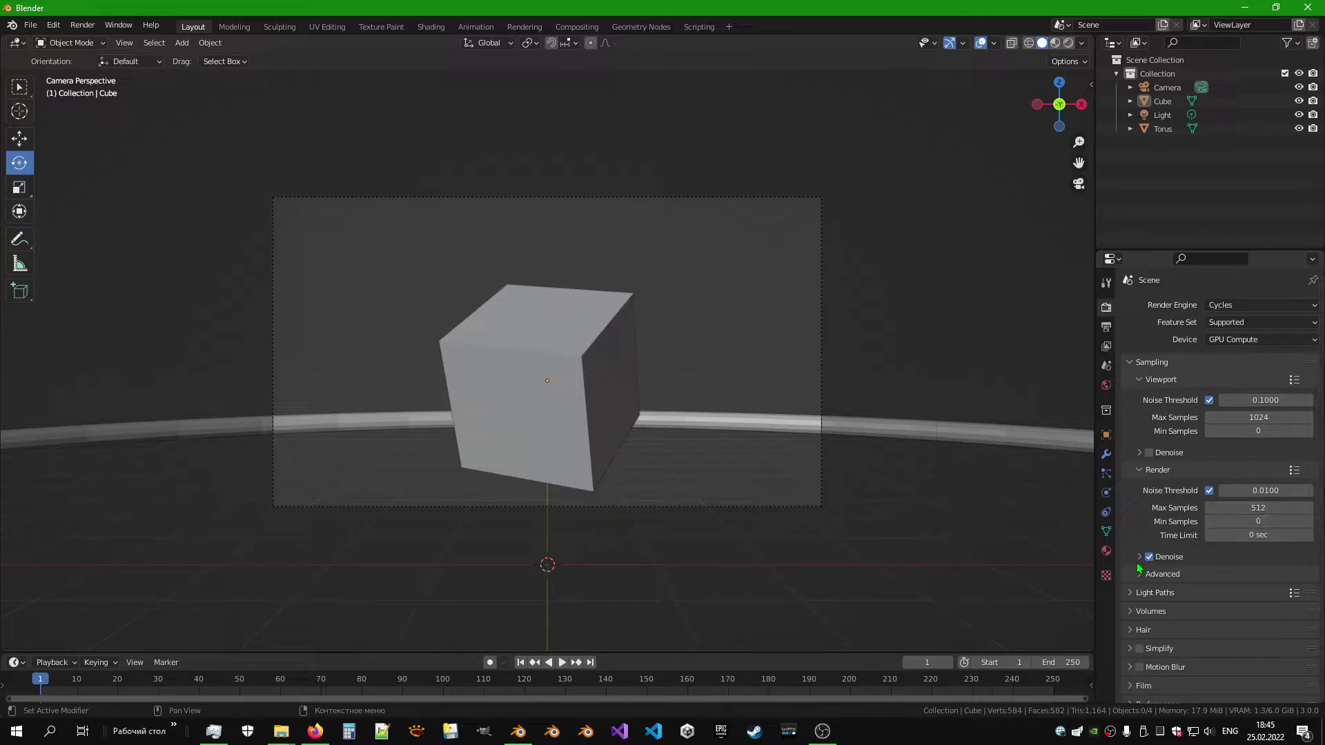
{"action": "left_click", "coordinate": [1150, 557]}
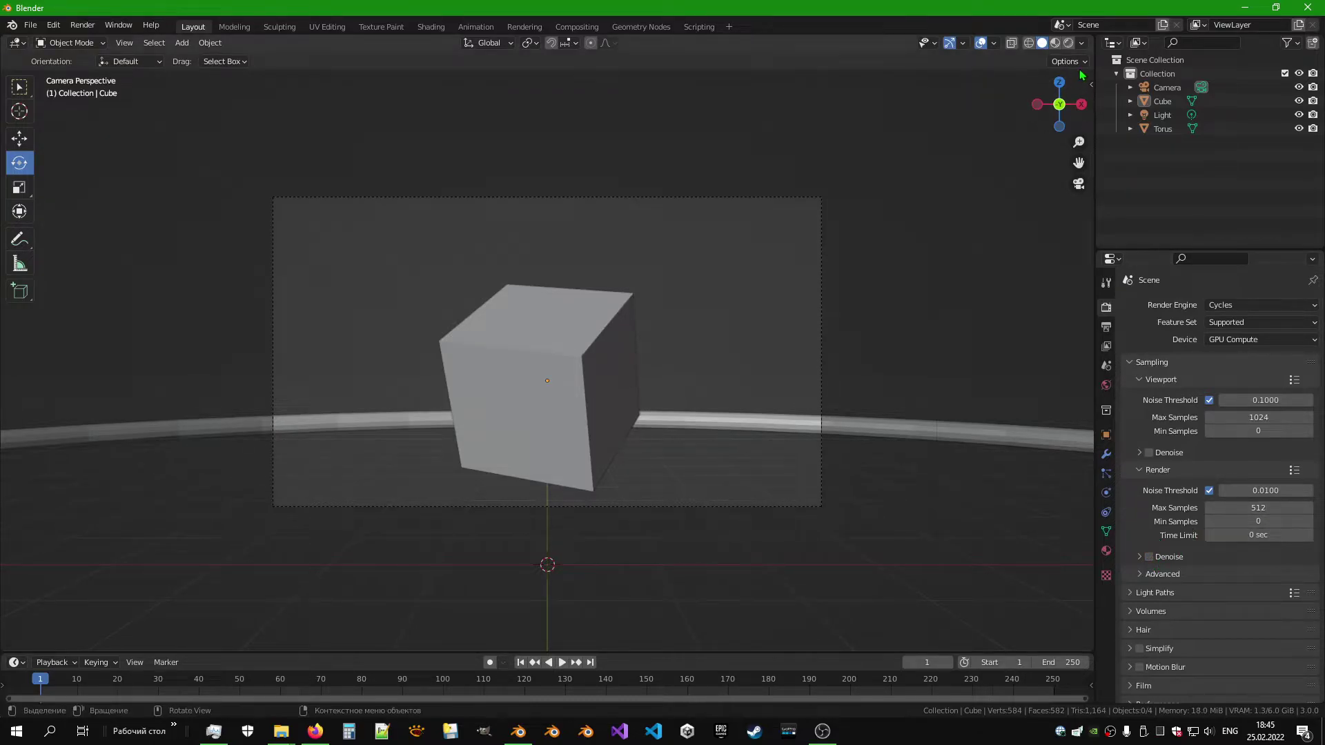
{"action": "left_click", "coordinate": [1069, 44]}
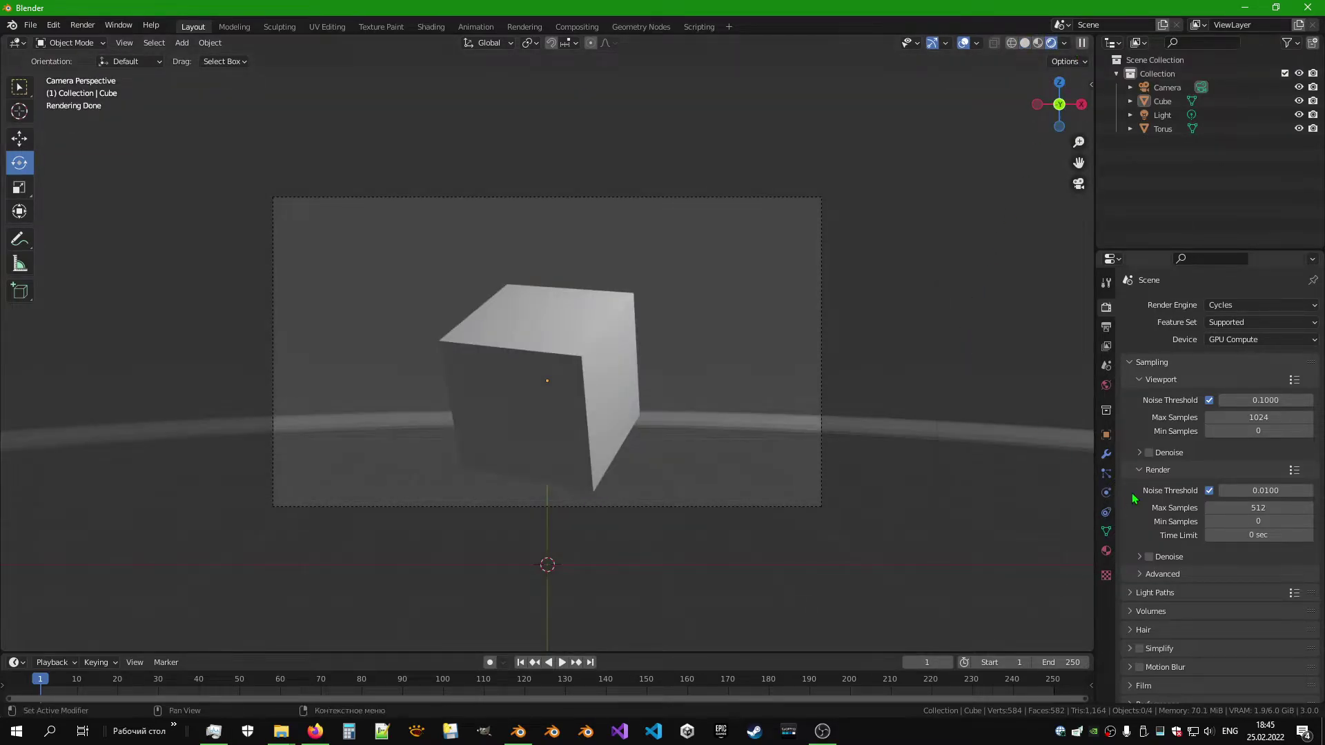
Step: Set output resolution to 50% and the frame range end to 25
{"action": "left_click", "coordinate": [1108, 327]}
{"action": "left_click_drag", "start_coordinate": [1281, 355], "coordinate": [1257, 351]}
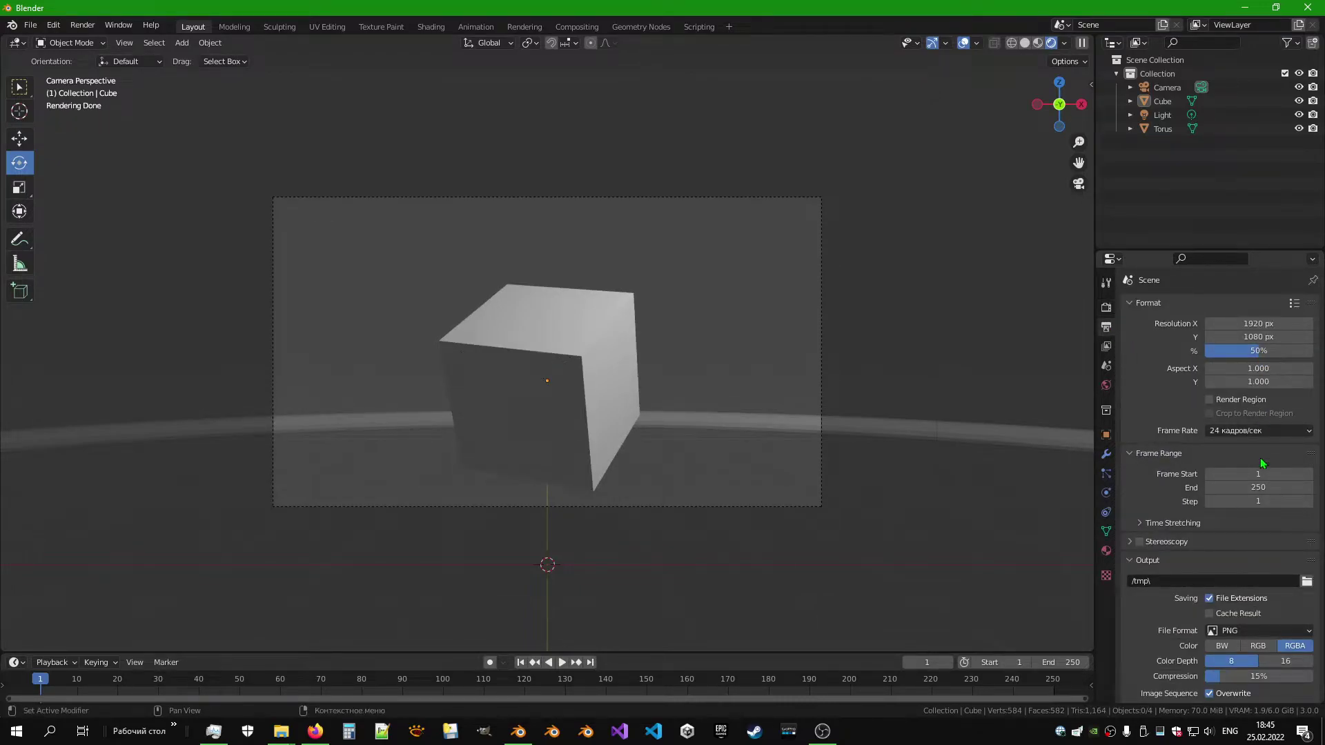
{"action": "left_click", "coordinate": [1256, 487]}
{"action": "key", "text": "BackSpace"}
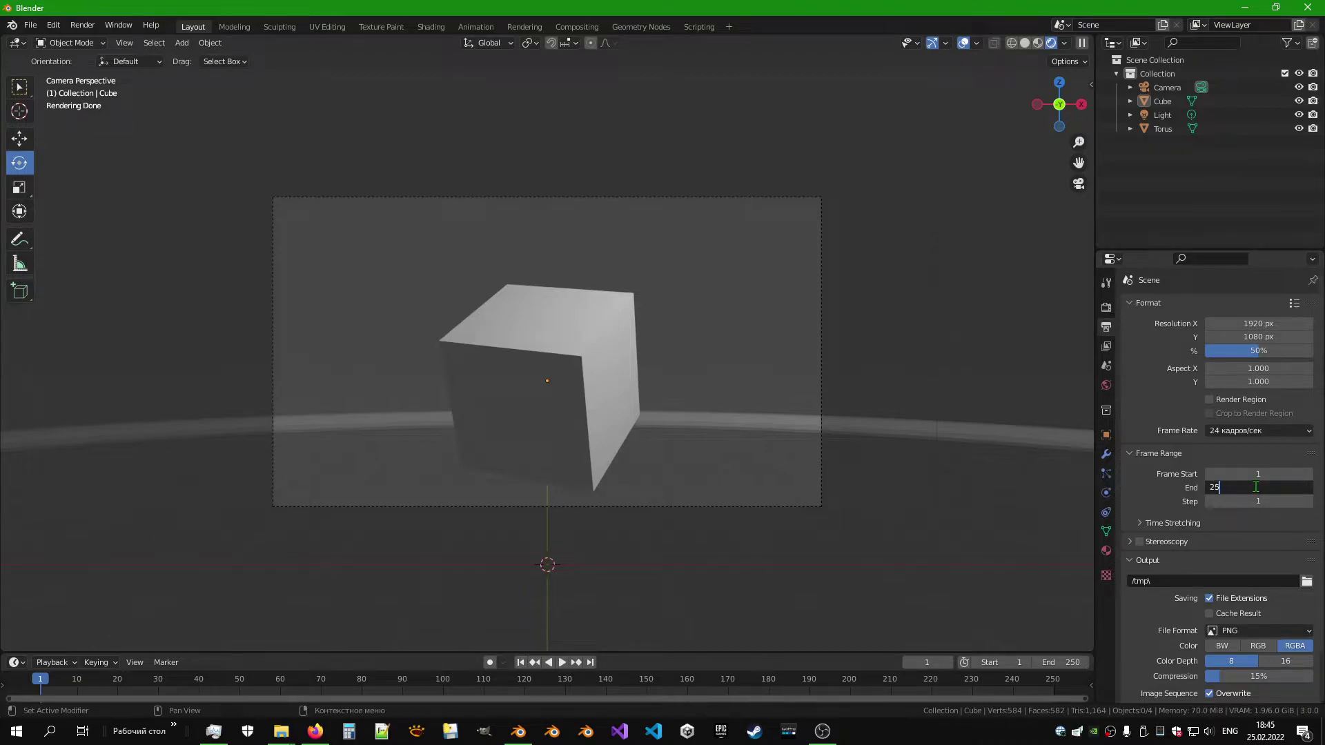
{"action": "key", "text": "Return"}
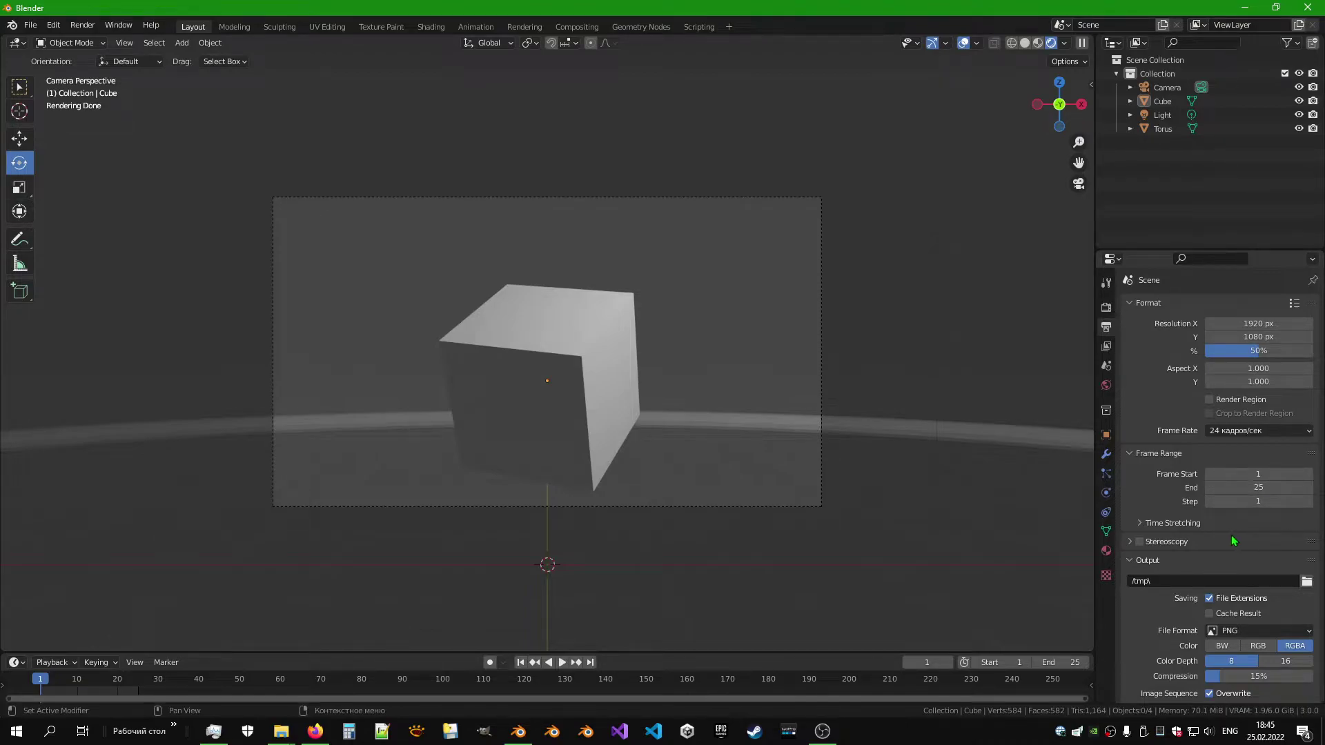
Step: Enable stereoscopy with Stereo 3D views format in Top-Bottom stereo mode
{"action": "scroll", "coordinate": [1238, 540], "scroll_direction": "down", "scroll_amount": 1}
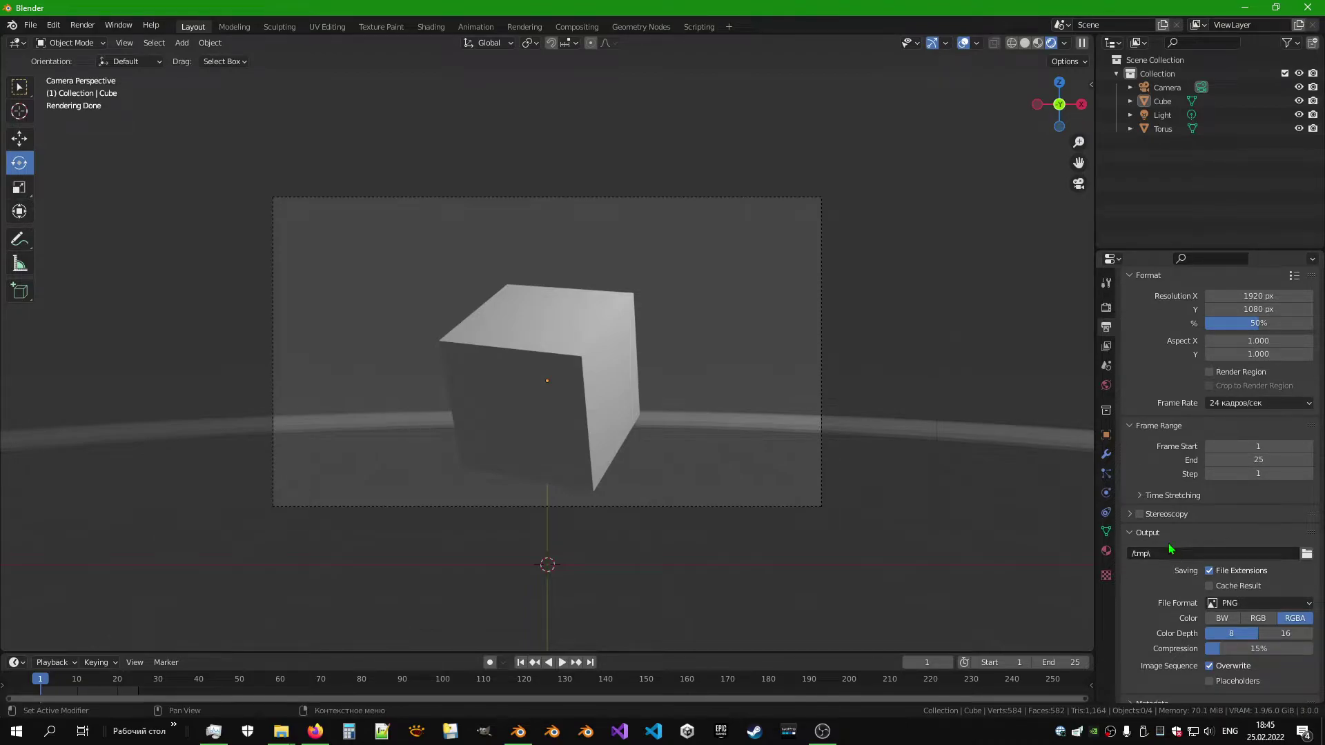
{"action": "left_click", "coordinate": [1139, 515]}
{"action": "left_click", "coordinate": [1141, 517]}
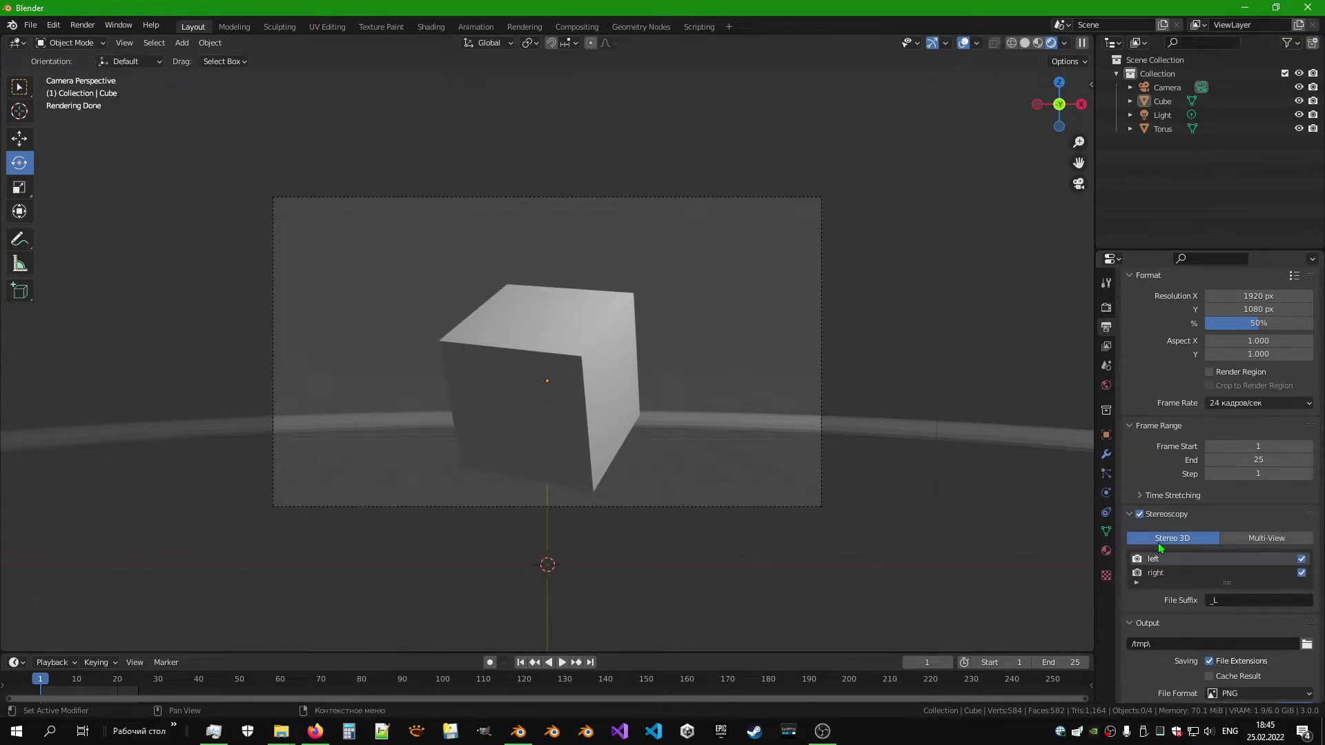
{"action": "scroll", "coordinate": [1158, 543], "scroll_direction": "down", "scroll_amount": 1}
{"action": "scroll", "coordinate": [1148, 577], "scroll_direction": "down", "scroll_amount": 3}
{"action": "scroll", "coordinate": [1148, 576], "scroll_direction": "down", "scroll_amount": 2}
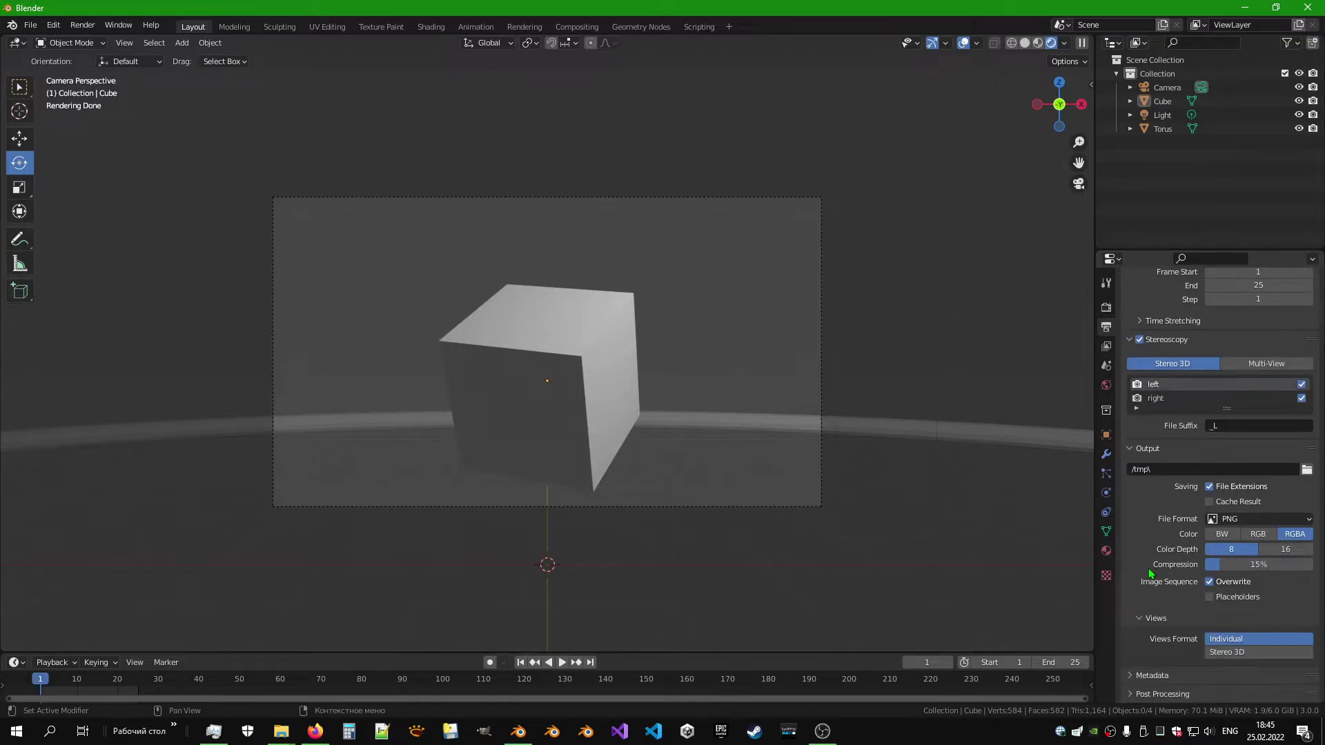
{"action": "left_click", "coordinate": [1222, 655]}
{"action": "scroll", "coordinate": [1217, 656], "scroll_direction": "down", "scroll_amount": 1}
{"action": "left_click", "coordinate": [1231, 642]}
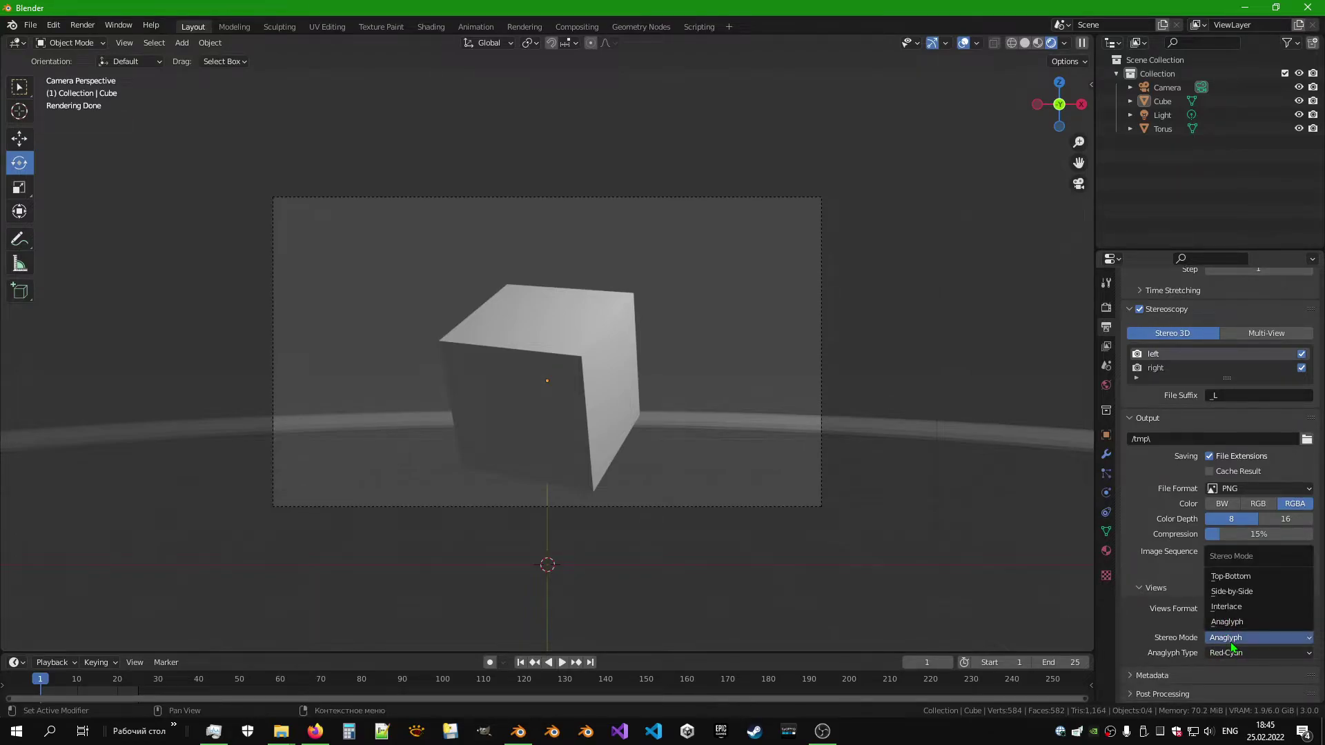
{"action": "left_click", "coordinate": [1235, 576]}
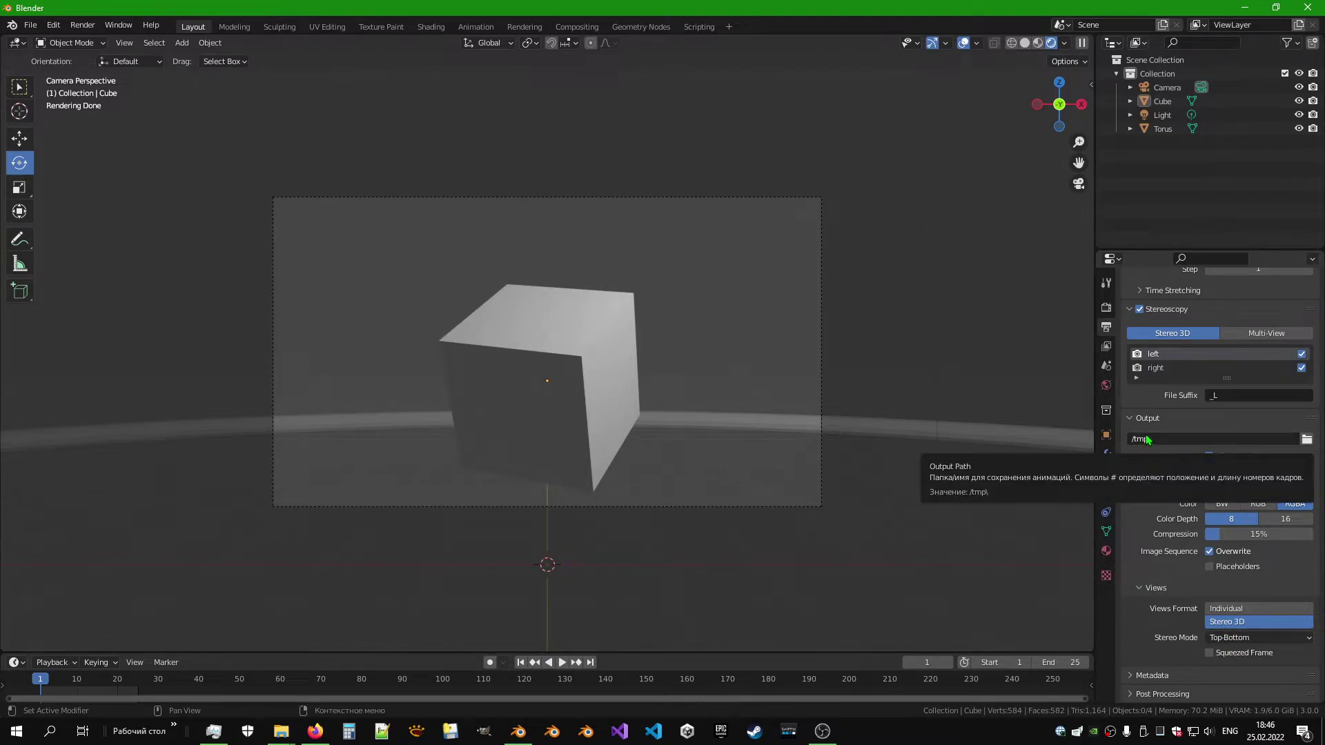
{"action": "left_click", "coordinate": [1202, 86]}
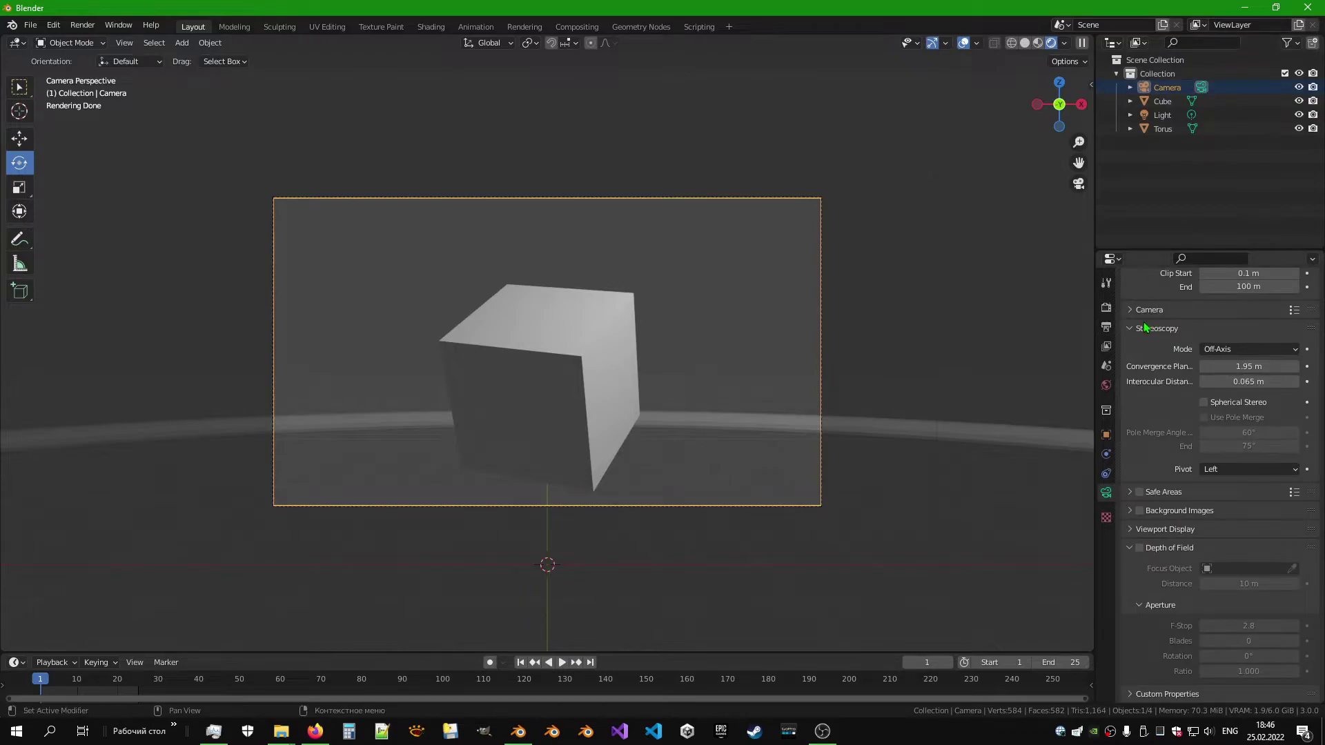
Step: Set the camera lens to Panoramic Equirectangular and enable Spherical Stereo
{"action": "scroll", "coordinate": [1156, 404], "scroll_direction": "up", "scroll_amount": 3}
{"action": "scroll", "coordinate": [1155, 401], "scroll_direction": "up", "scroll_amount": 3}
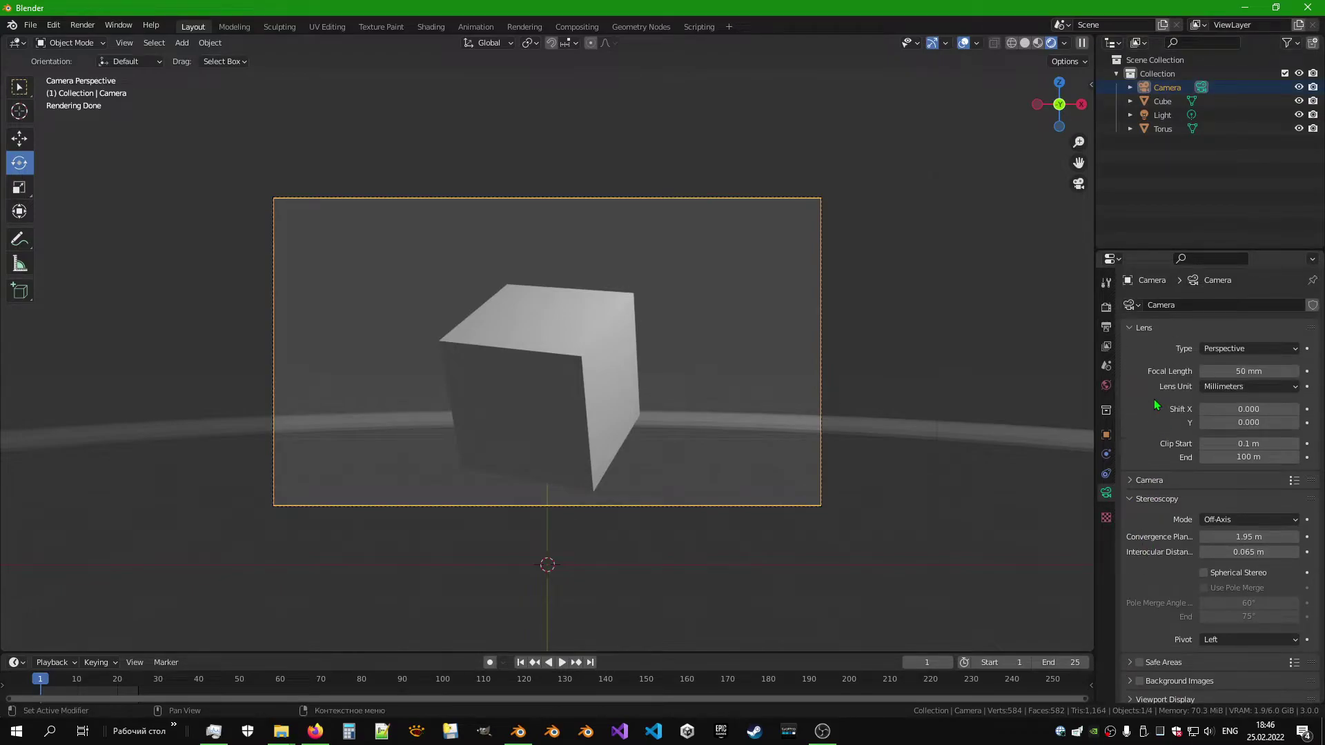
{"action": "left_click", "coordinate": [1230, 349]}
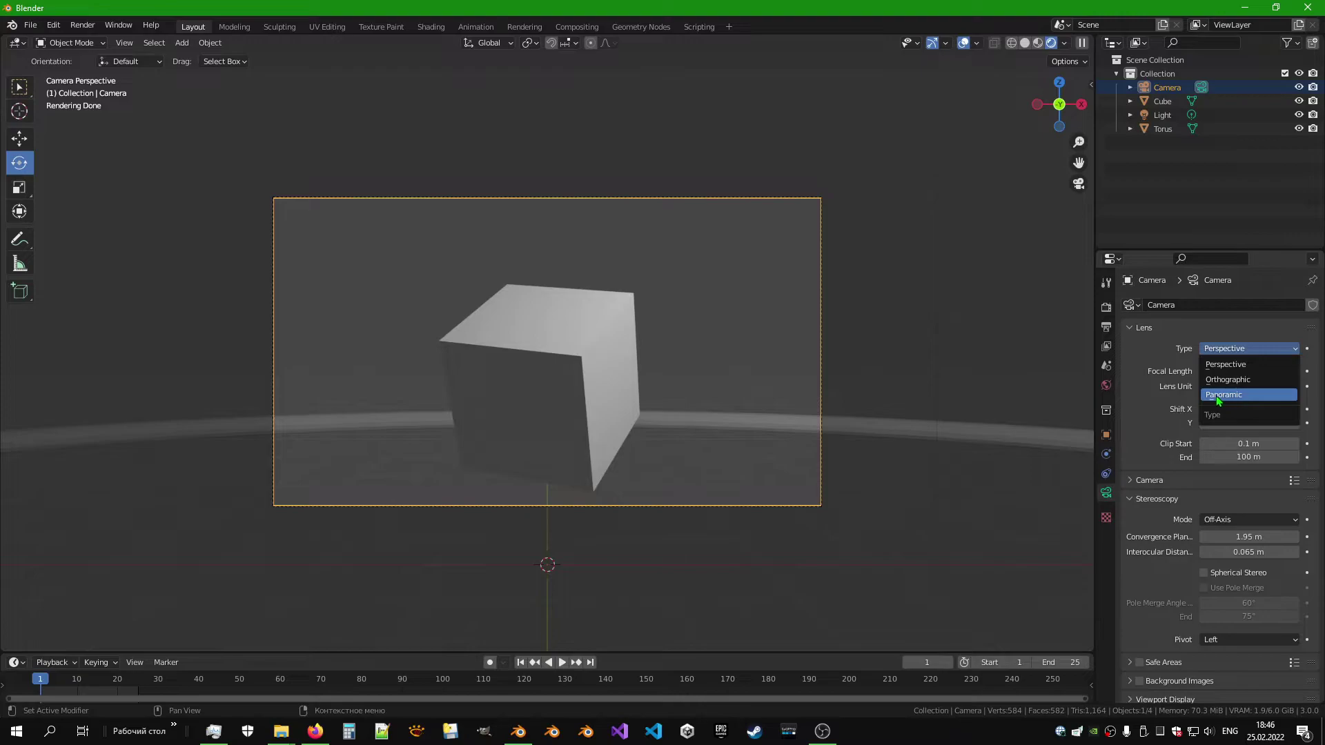
{"action": "left_click", "coordinate": [1231, 396]}
{"action": "left_click", "coordinate": [1230, 376]}
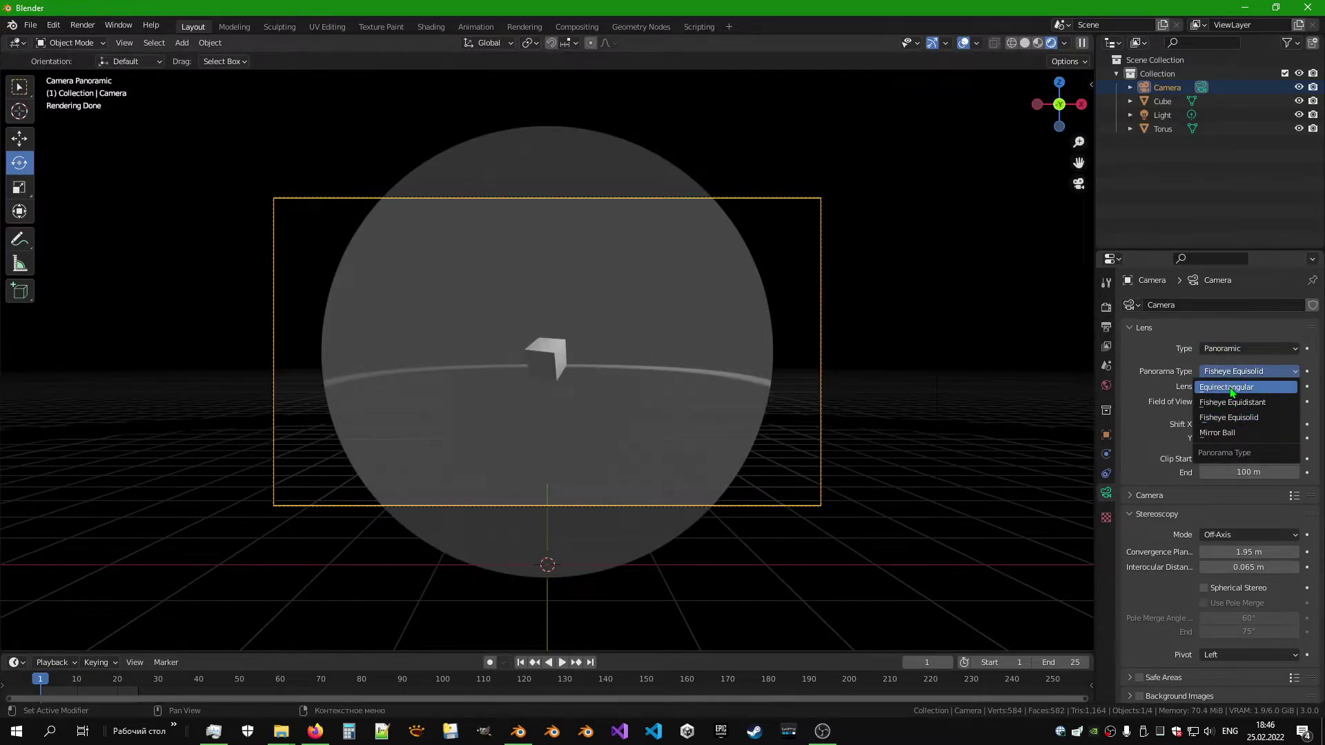
{"action": "left_click", "coordinate": [1240, 388]}
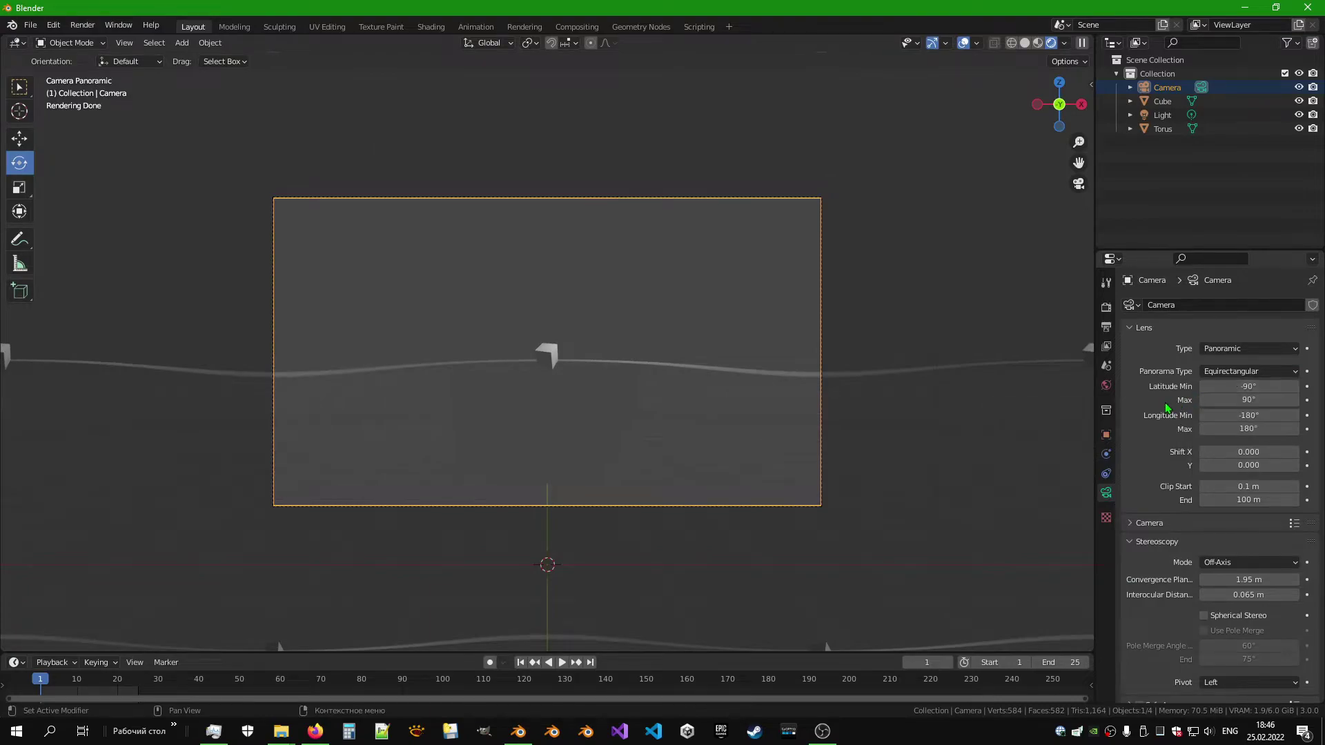
{"action": "left_click", "coordinate": [1205, 616]}
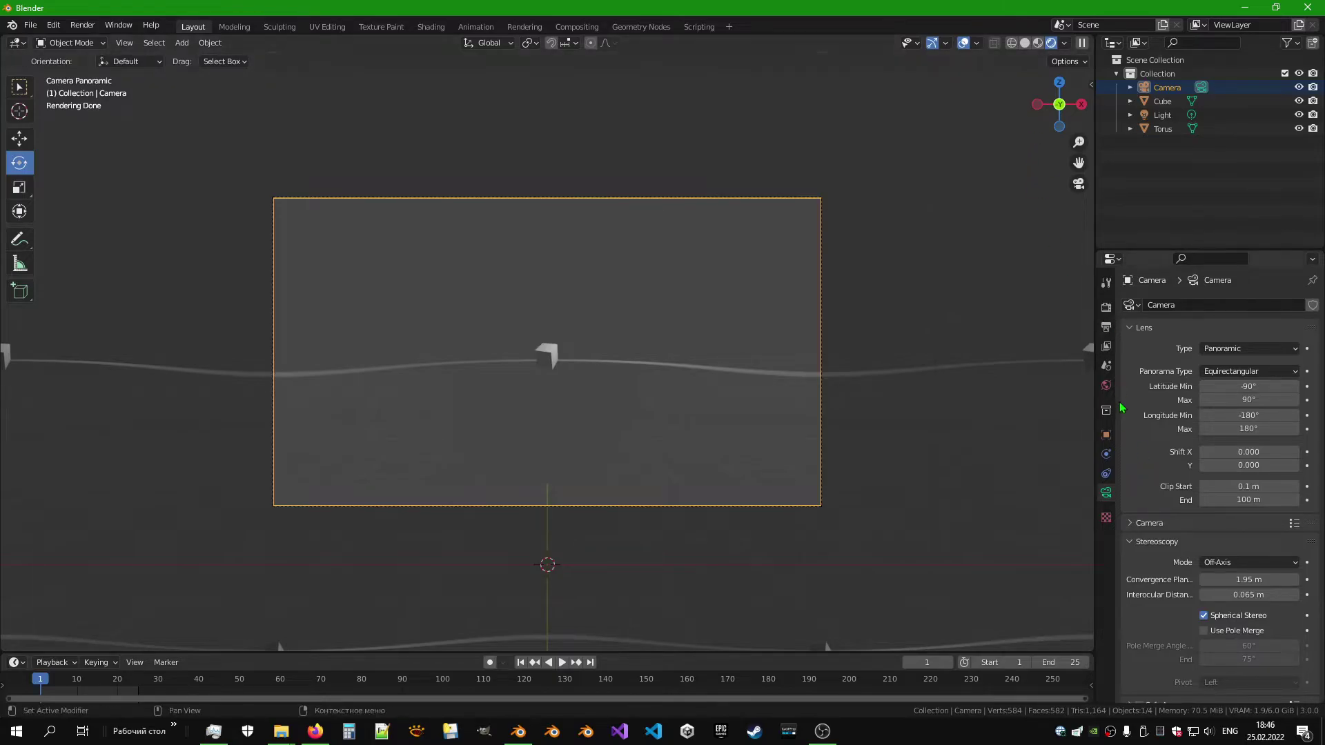
Step: Set the output path to /tmp\stereo and the file format to FFmpeg Video
{"action": "left_click", "coordinate": [1106, 329]}
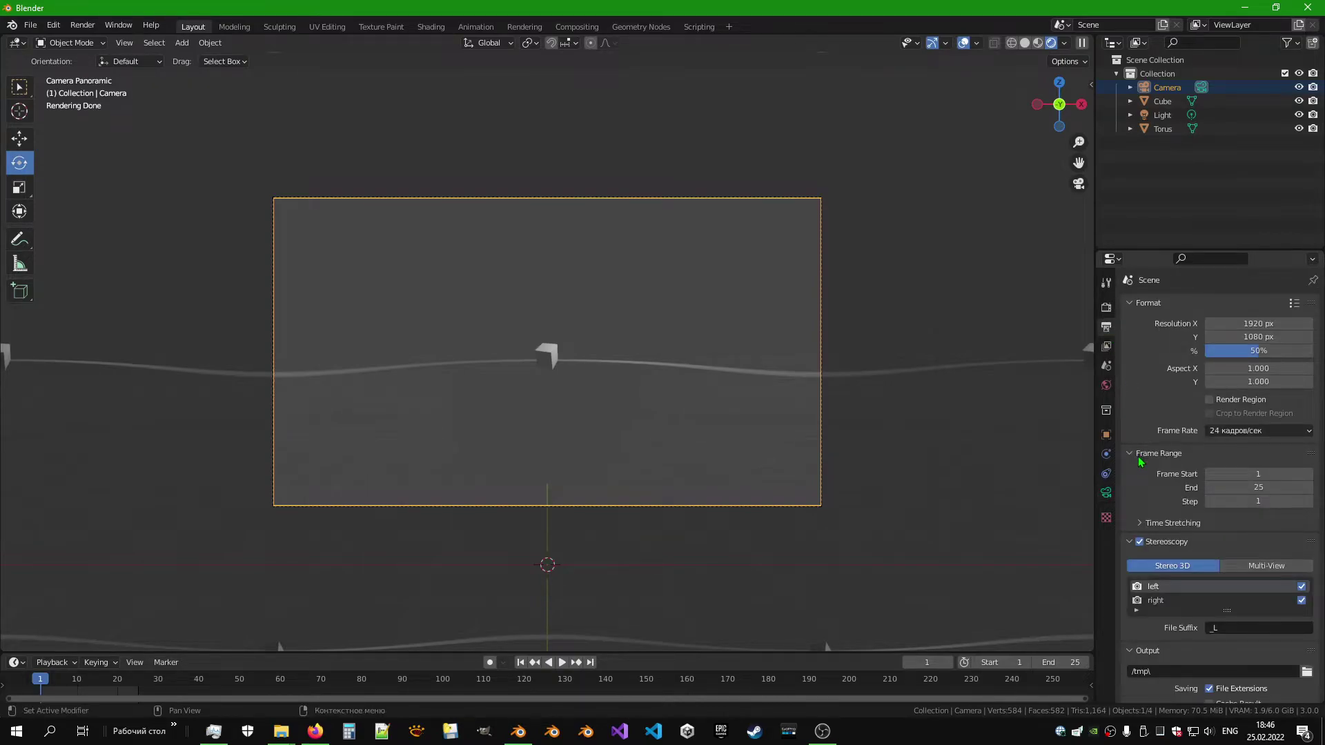
{"action": "scroll", "coordinate": [1137, 456], "scroll_direction": "down", "scroll_amount": 5}
{"action": "scroll", "coordinate": [1137, 457], "scroll_direction": "down", "scroll_amount": 3}
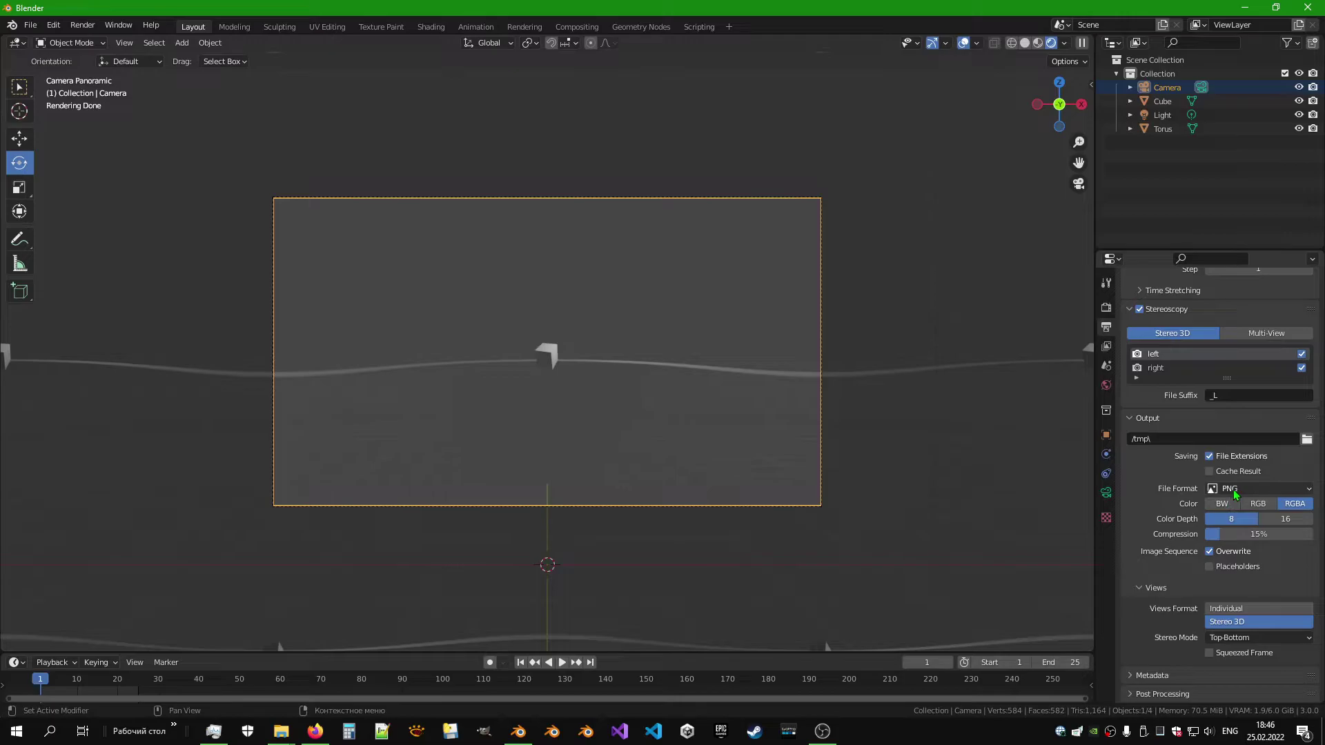
{"action": "left_click", "coordinate": [1196, 441]}
{"action": "type", "text": "stereo"}
{"action": "left_click", "coordinate": [1265, 488]}
{"action": "left_click", "coordinate": [1260, 558]}
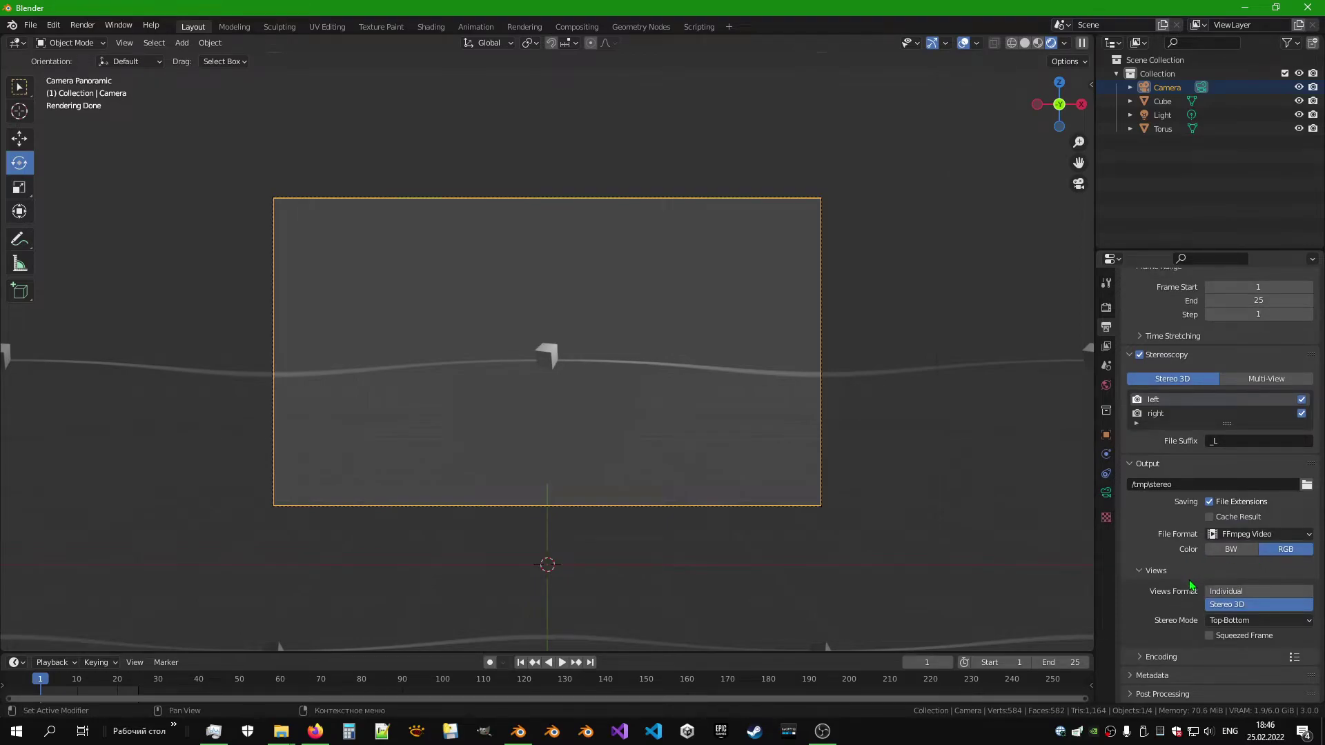
Step: Choose the MPEG-4 container with High Quality output quality for encoding
{"action": "left_click", "coordinate": [1139, 657]}
{"action": "scroll", "coordinate": [1139, 660], "scroll_direction": "down", "scroll_amount": 2}
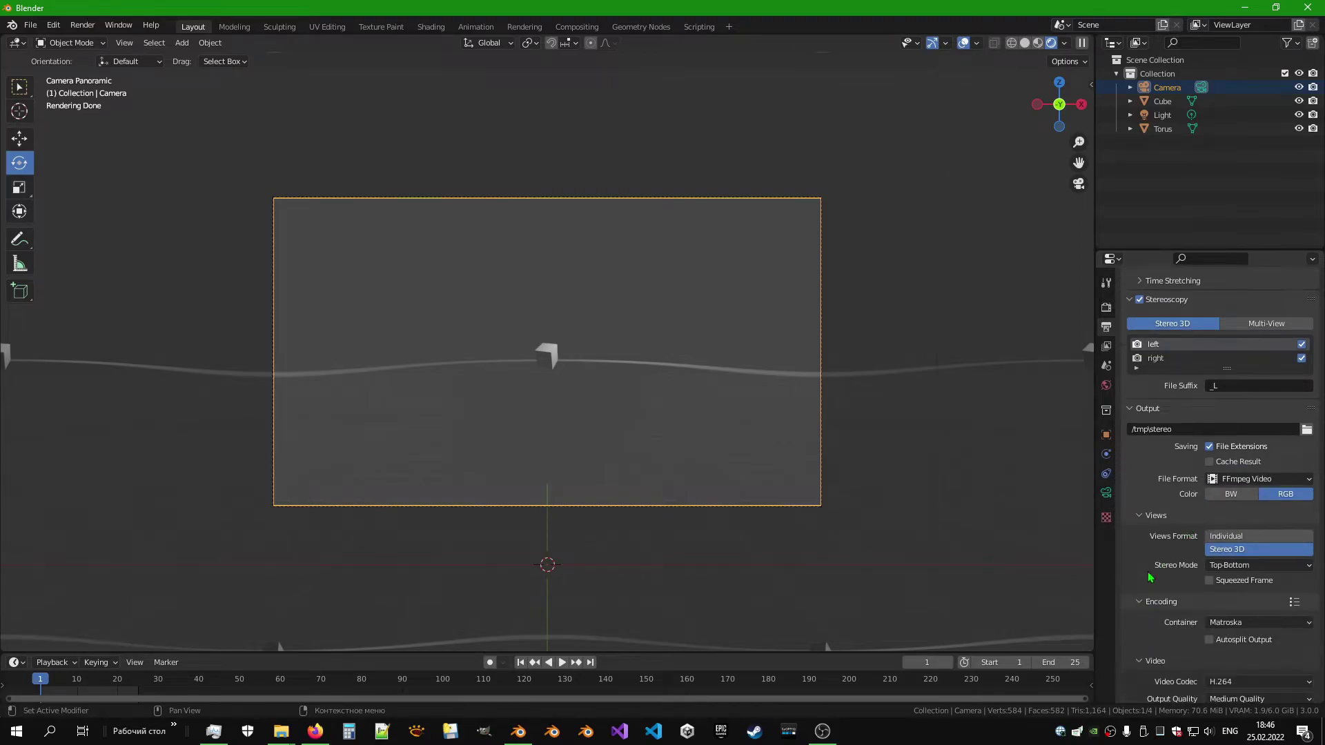
{"action": "scroll", "coordinate": [1139, 660], "scroll_direction": "down", "scroll_amount": 5}
{"action": "left_click", "coordinate": [1247, 482]}
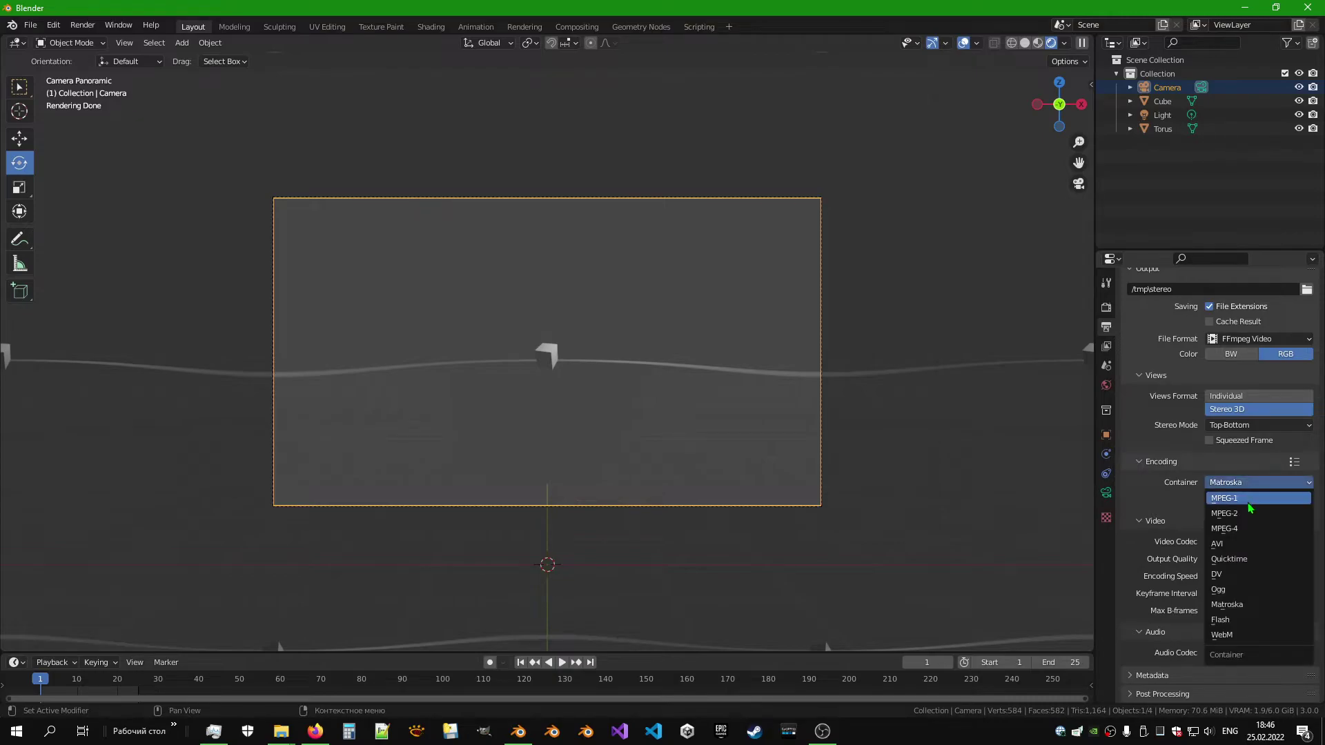
{"action": "left_click", "coordinate": [1247, 529]}
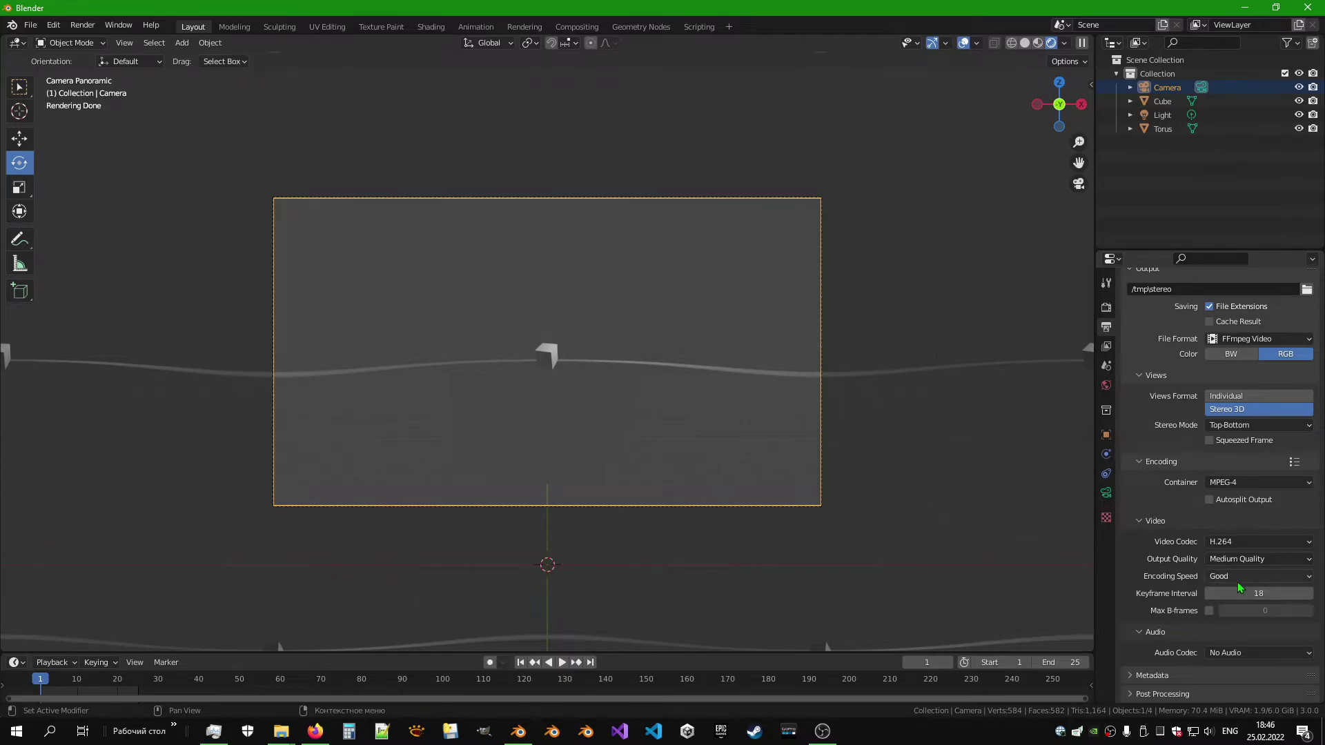
{"action": "left_click", "coordinate": [1252, 564]}
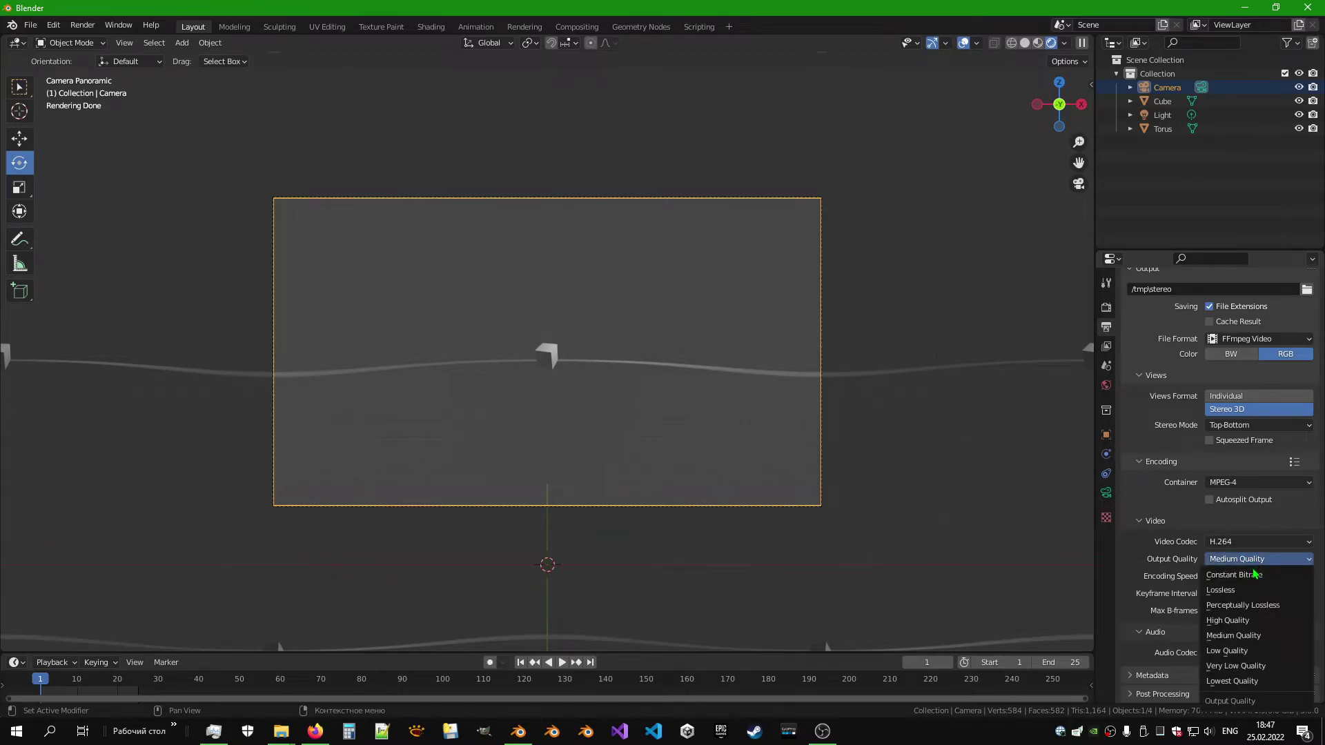
{"action": "left_click", "coordinate": [1254, 574]}
{"action": "scroll", "coordinate": [1201, 588], "scroll_direction": "down", "scroll_amount": 3}
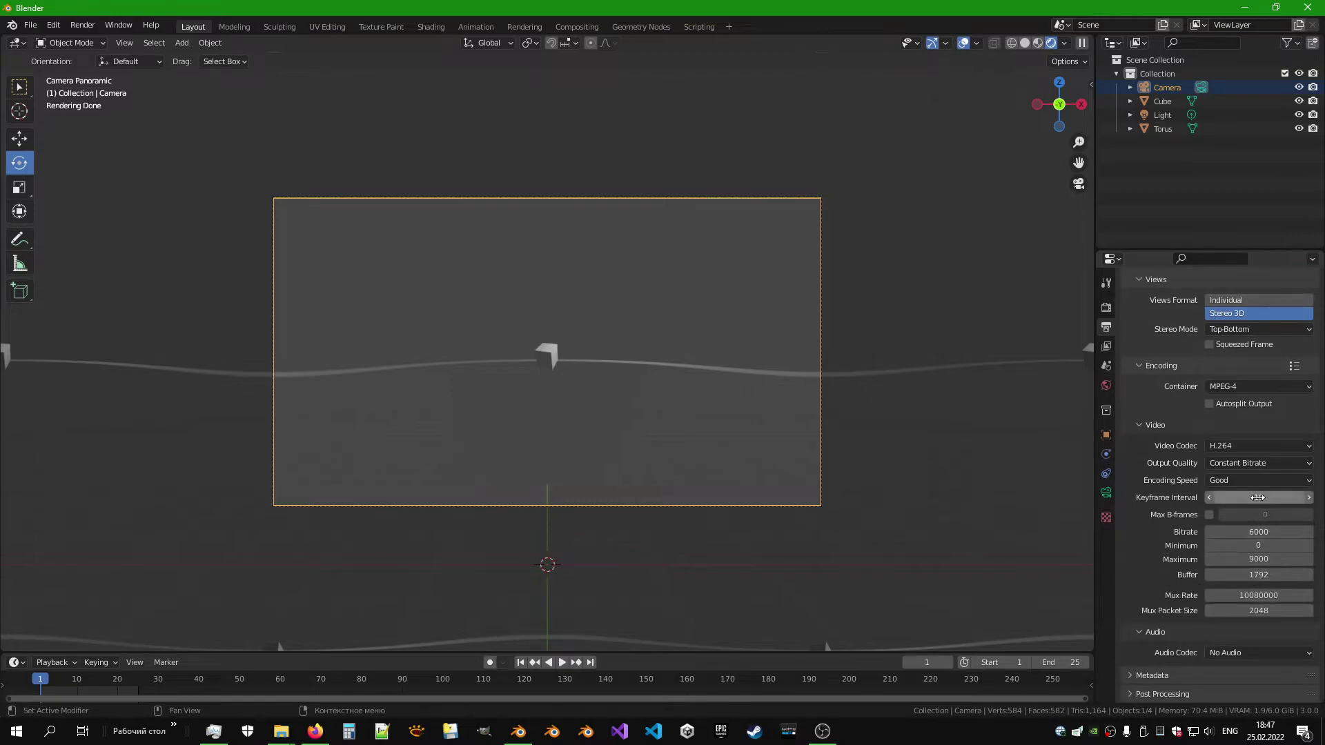
{"action": "left_click", "coordinate": [1264, 469]}
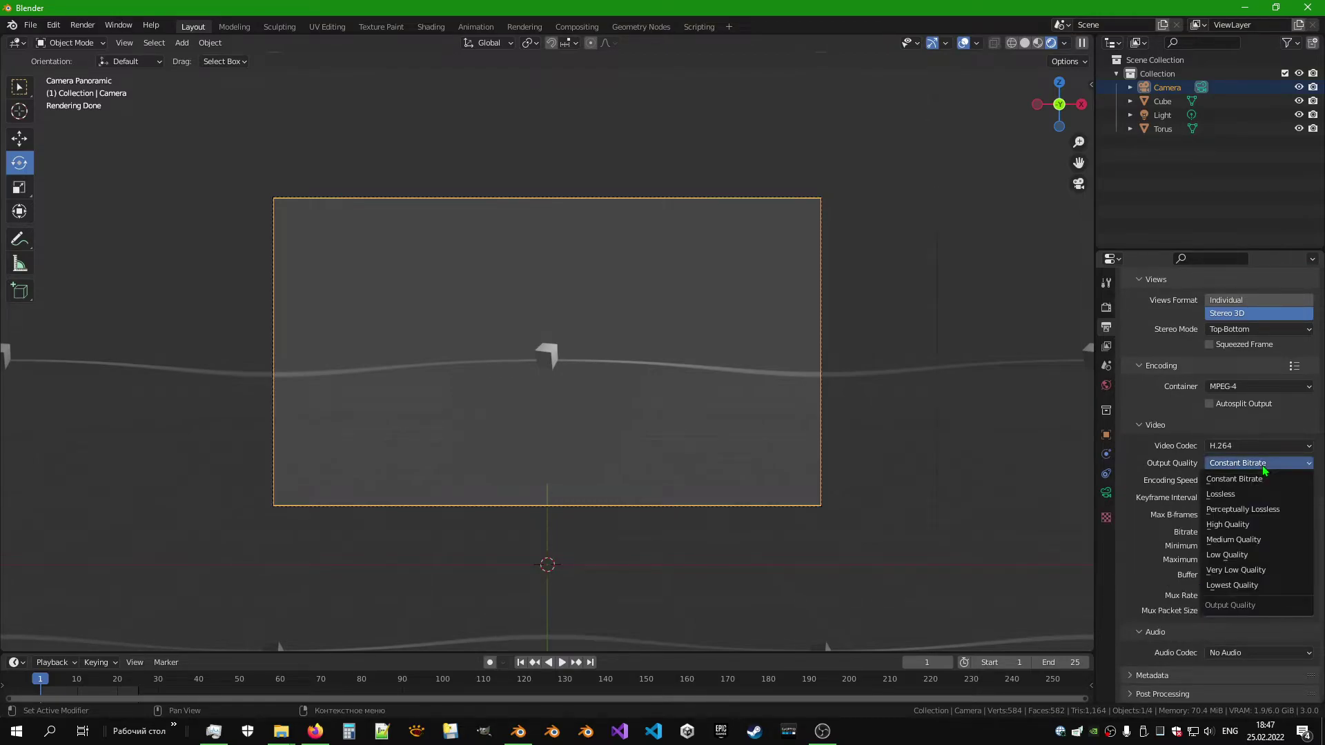
{"action": "left_click", "coordinate": [1228, 524]}
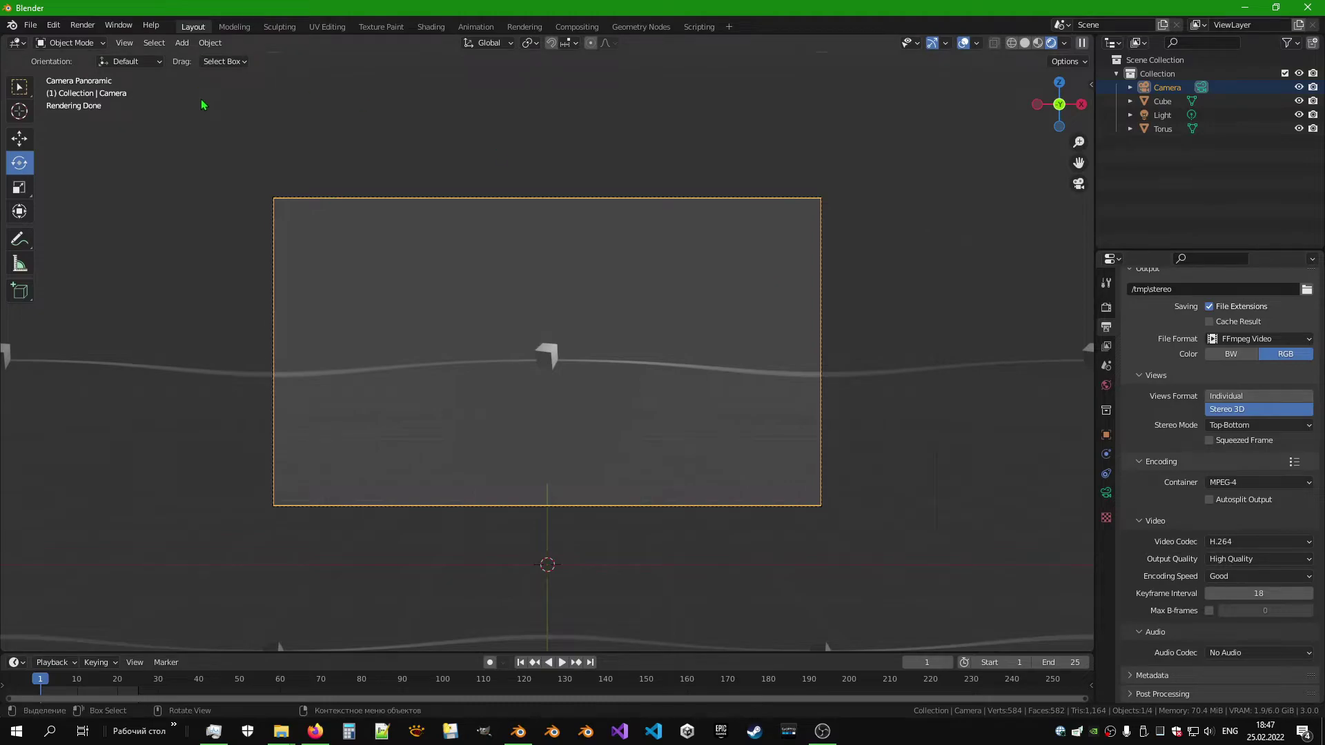
Step: Render the 25-frame stereo animation to video and close the render window when done
{"action": "left_click", "coordinate": [82, 24]}
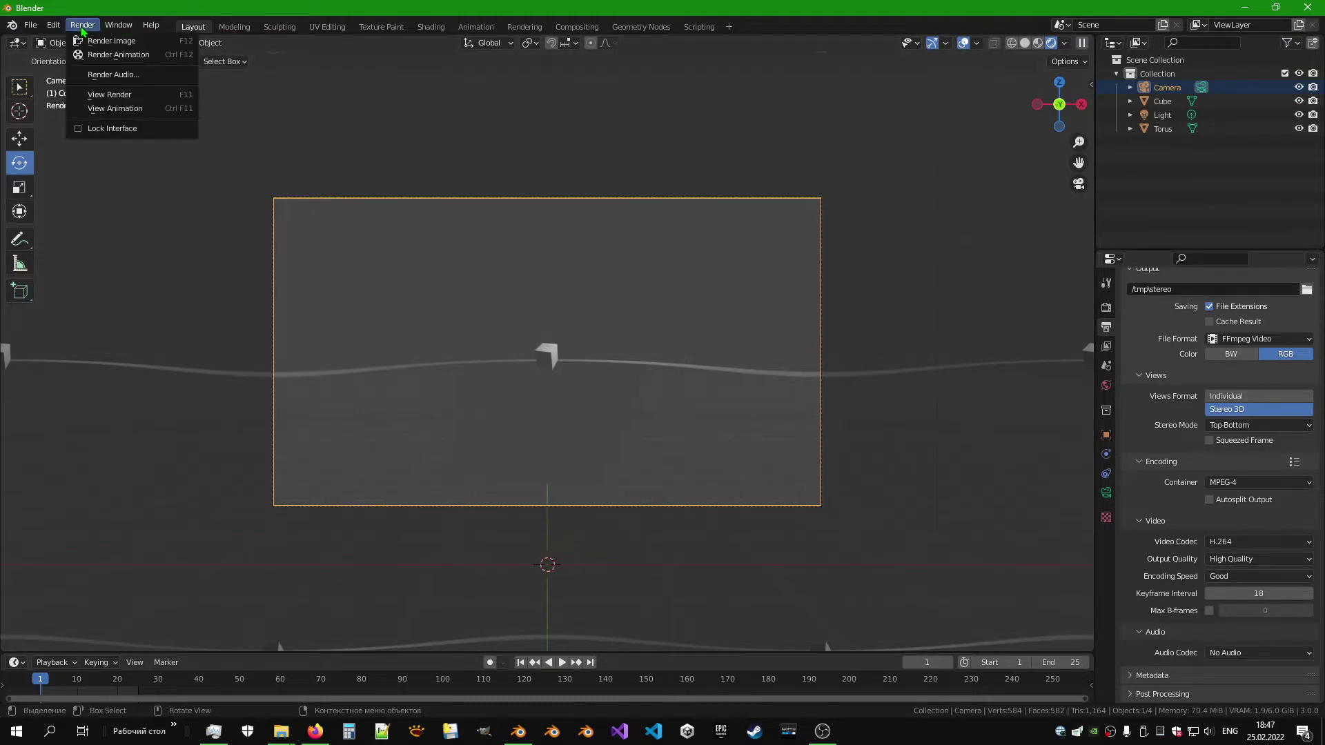
{"action": "left_click", "coordinate": [112, 60]}
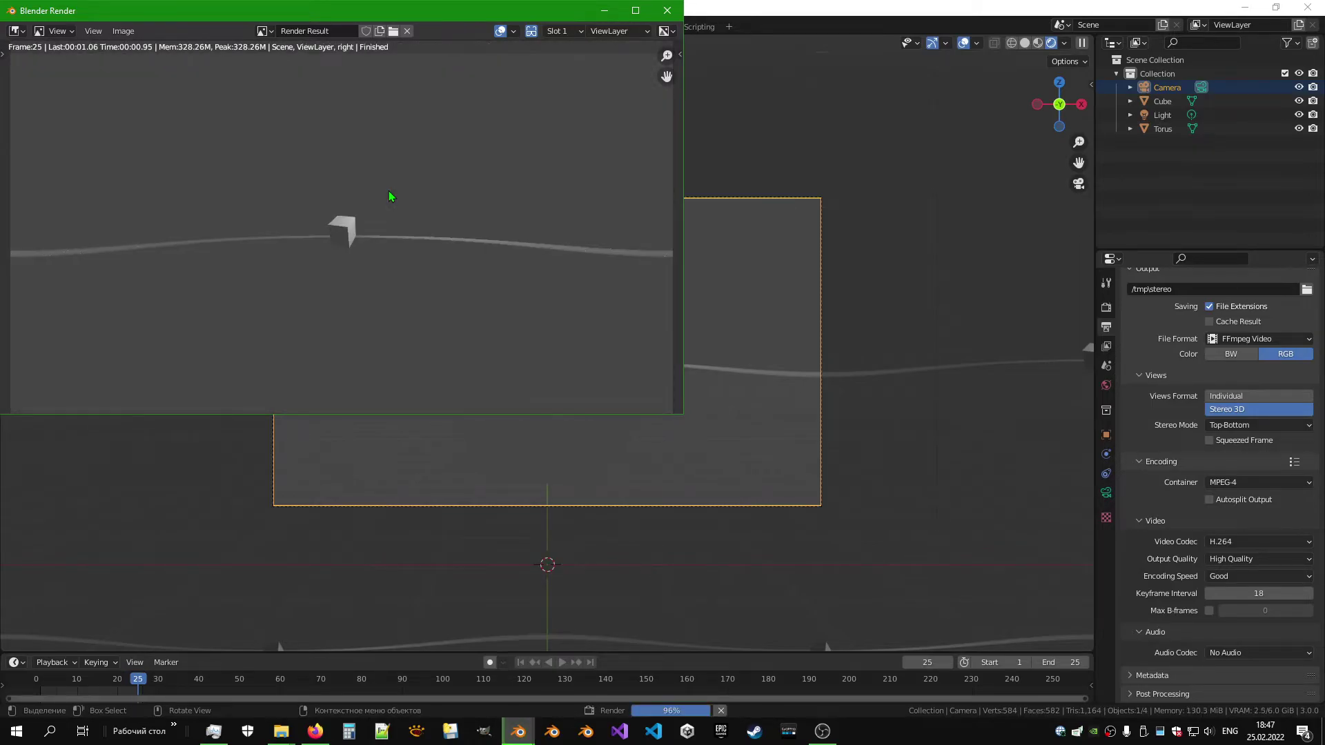
{"action": "left_click", "coordinate": [670, 14]}
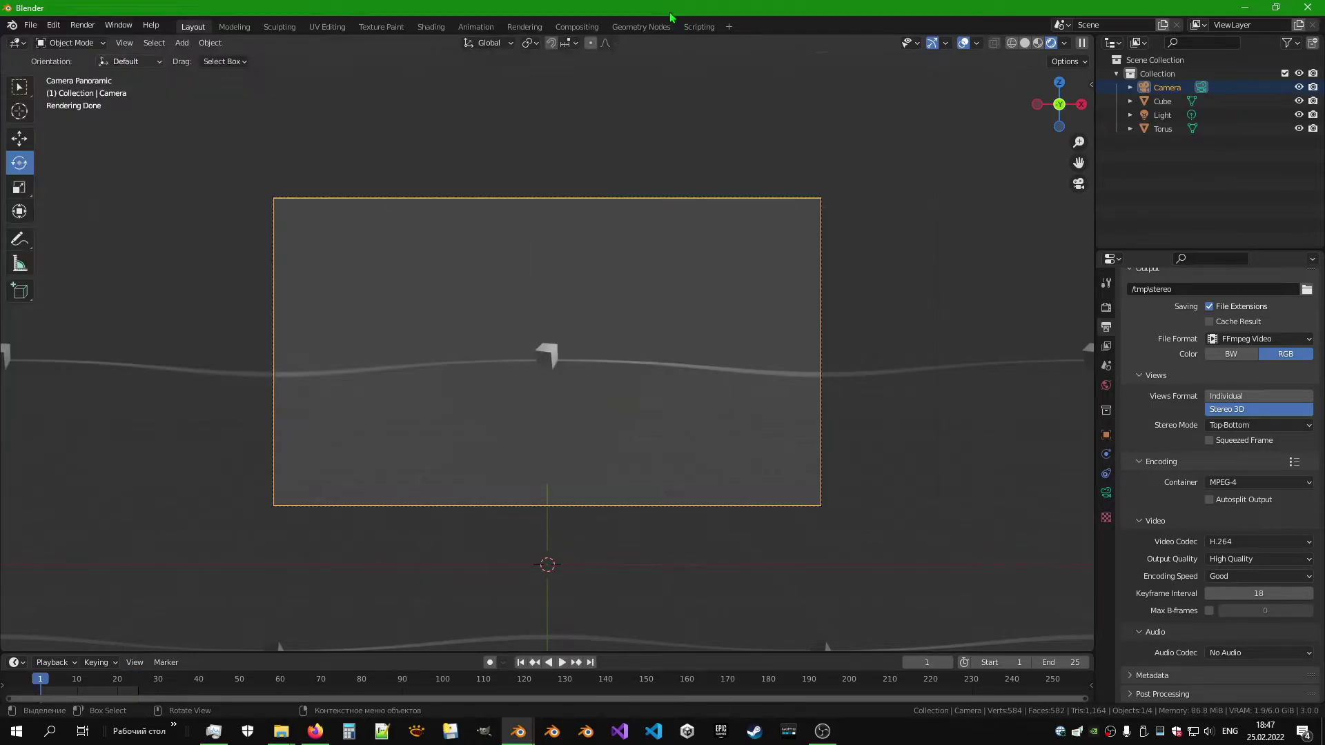
Step: Play stereo0001-0025_L.mp4 from the C:\tmp folder in VLC to preview the render
{"action": "left_click", "coordinate": [1244, 8]}
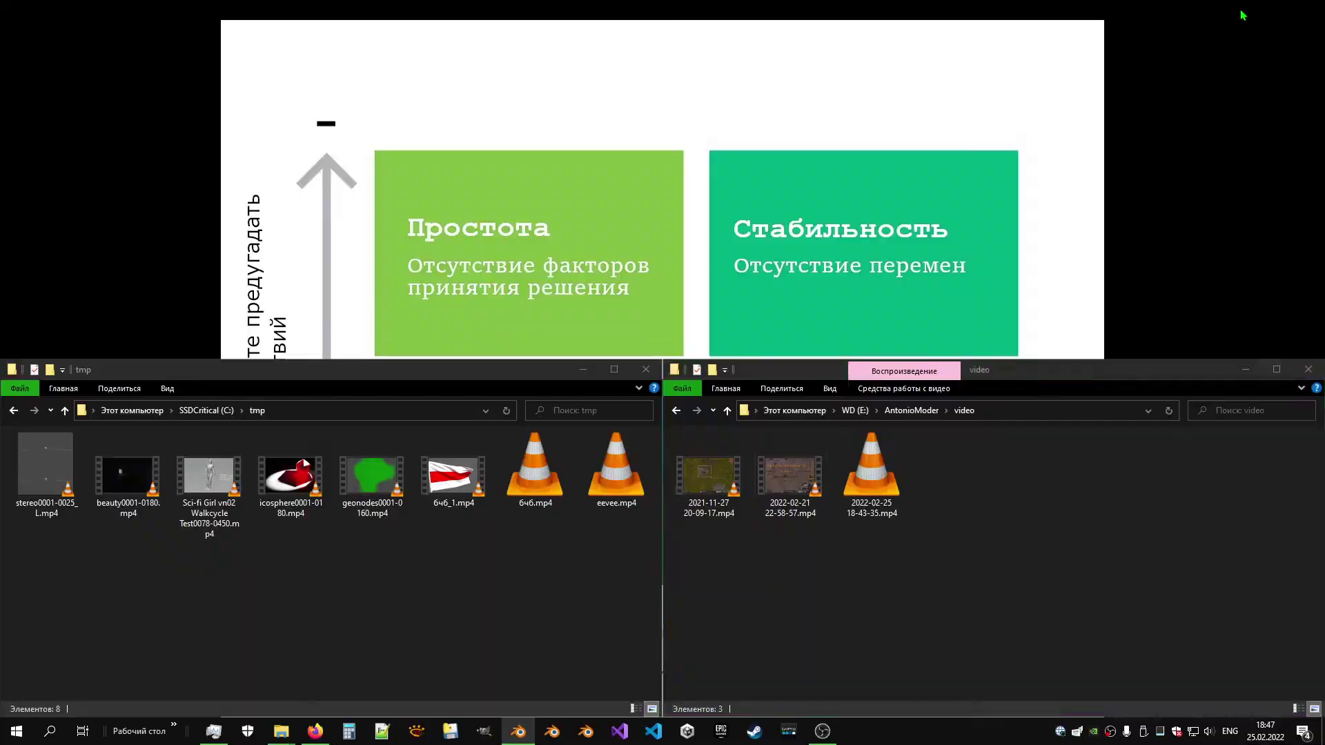
{"action": "left_click", "coordinate": [241, 614]}
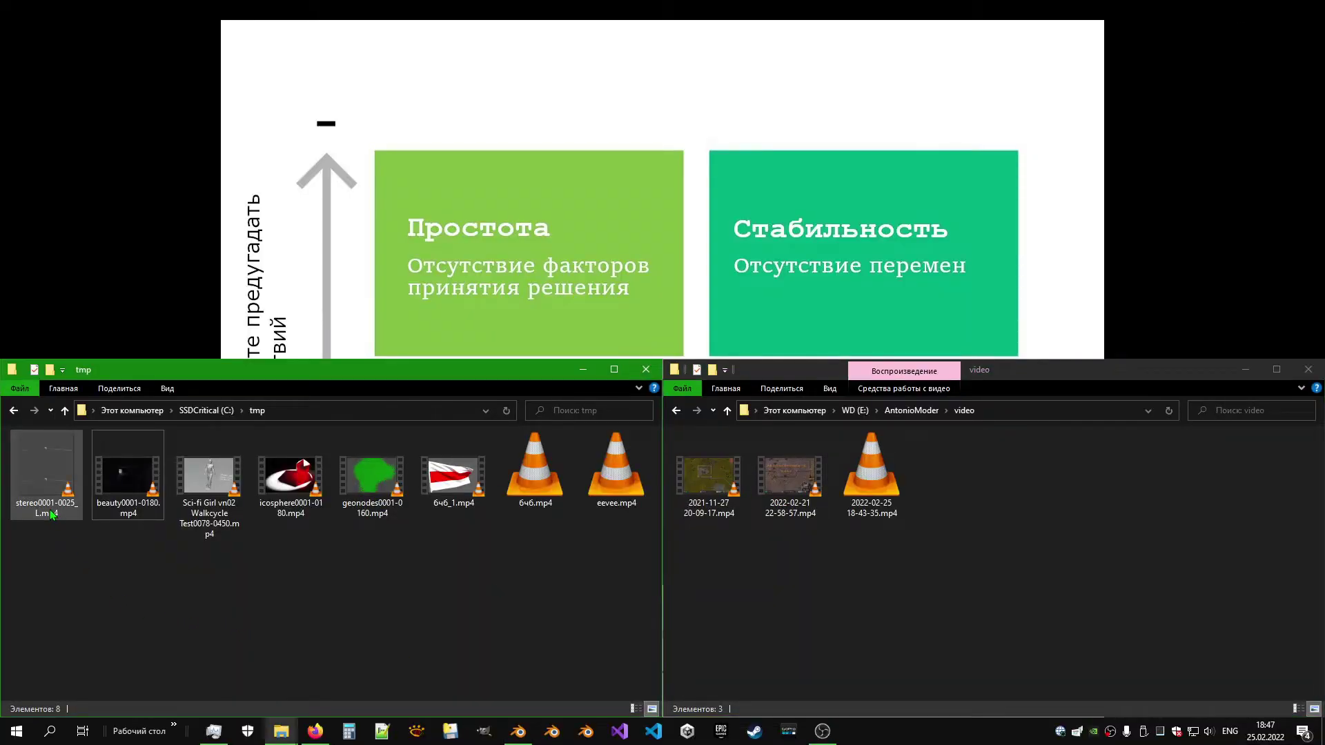
{"action": "left_click", "coordinate": [56, 485]}
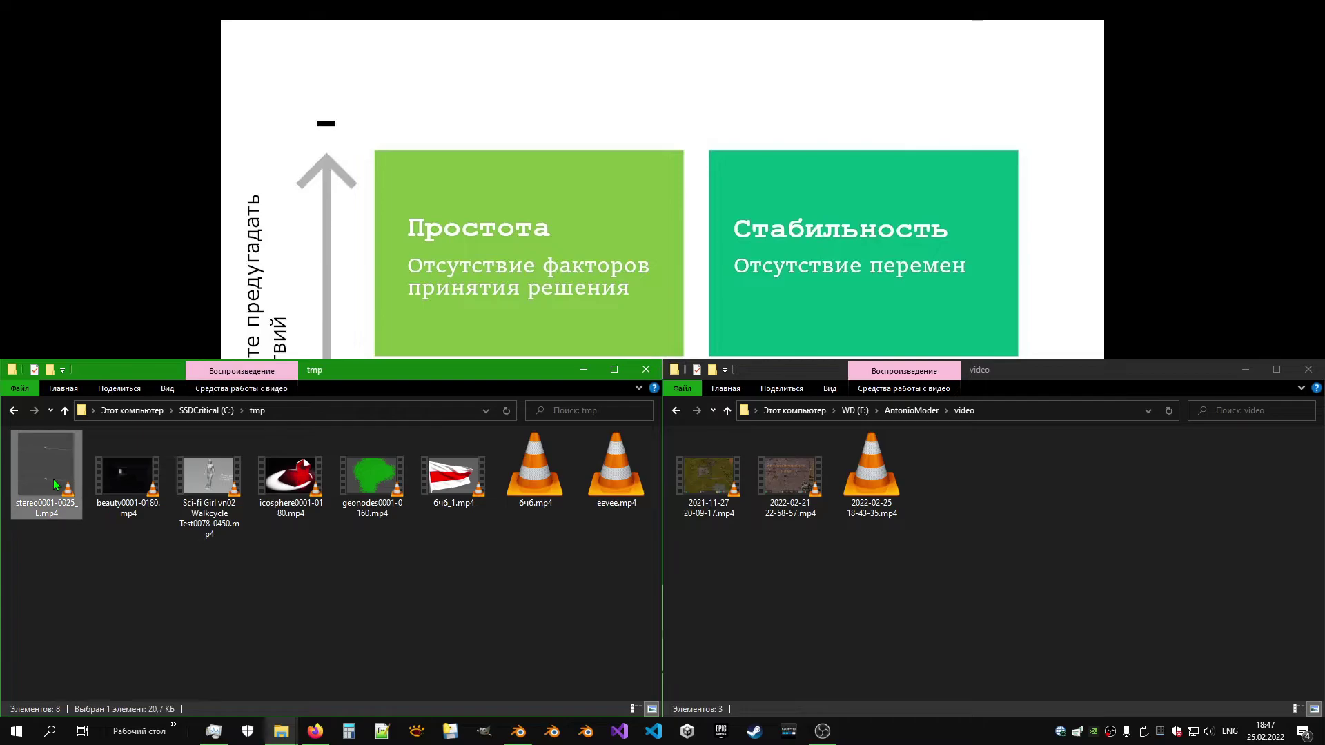
{"action": "double_click", "coordinate": [50, 504]}
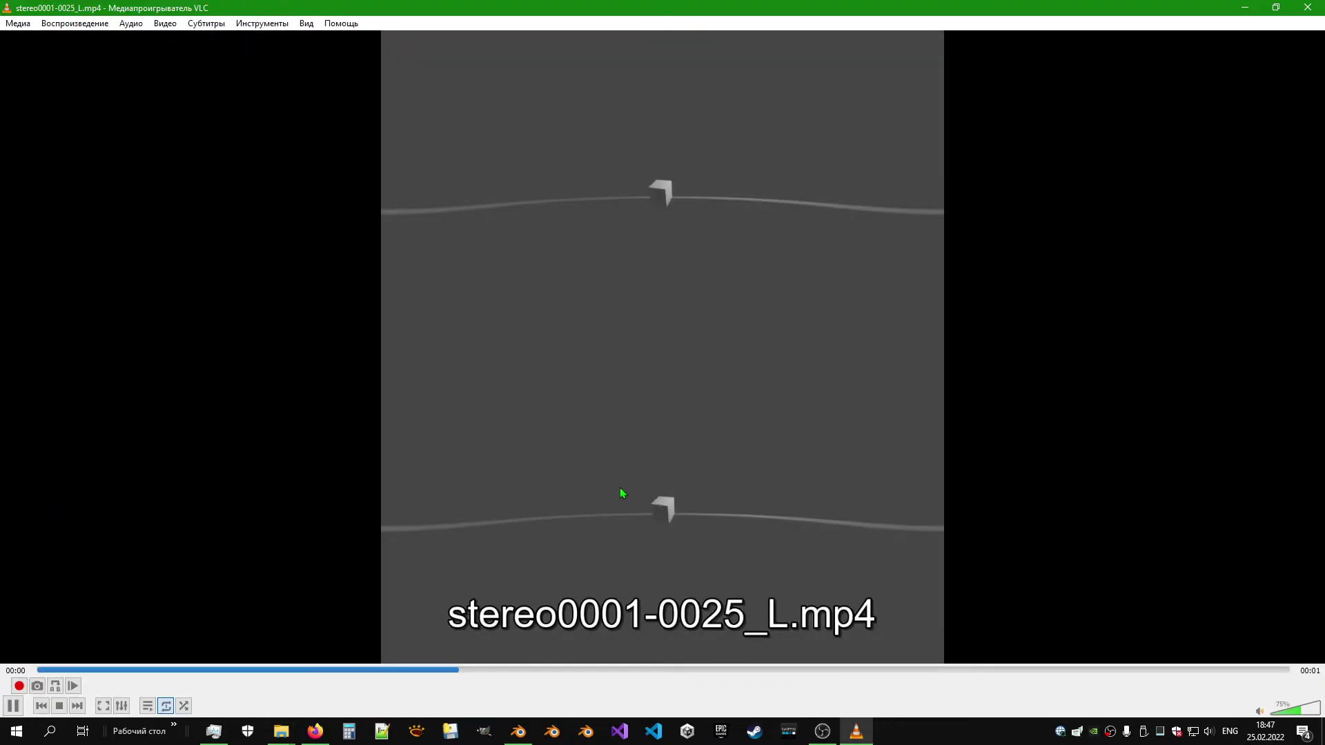
{"action": "left_click", "coordinate": [1309, 10]}
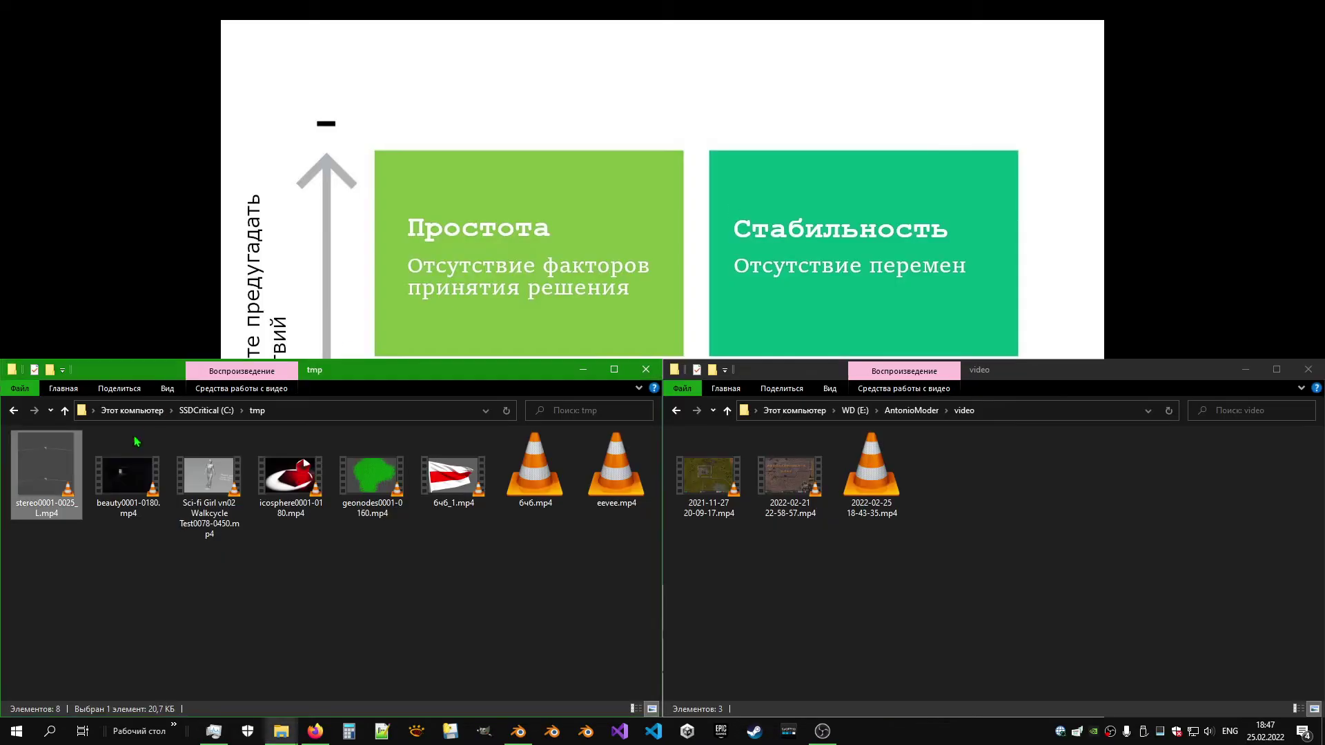
Step: Check the file's Properties Details: 960×1080, 24 fps, 1-second duration
{"action": "right_click", "coordinate": [50, 468]}
{"action": "left_click", "coordinate": [59, 462]}
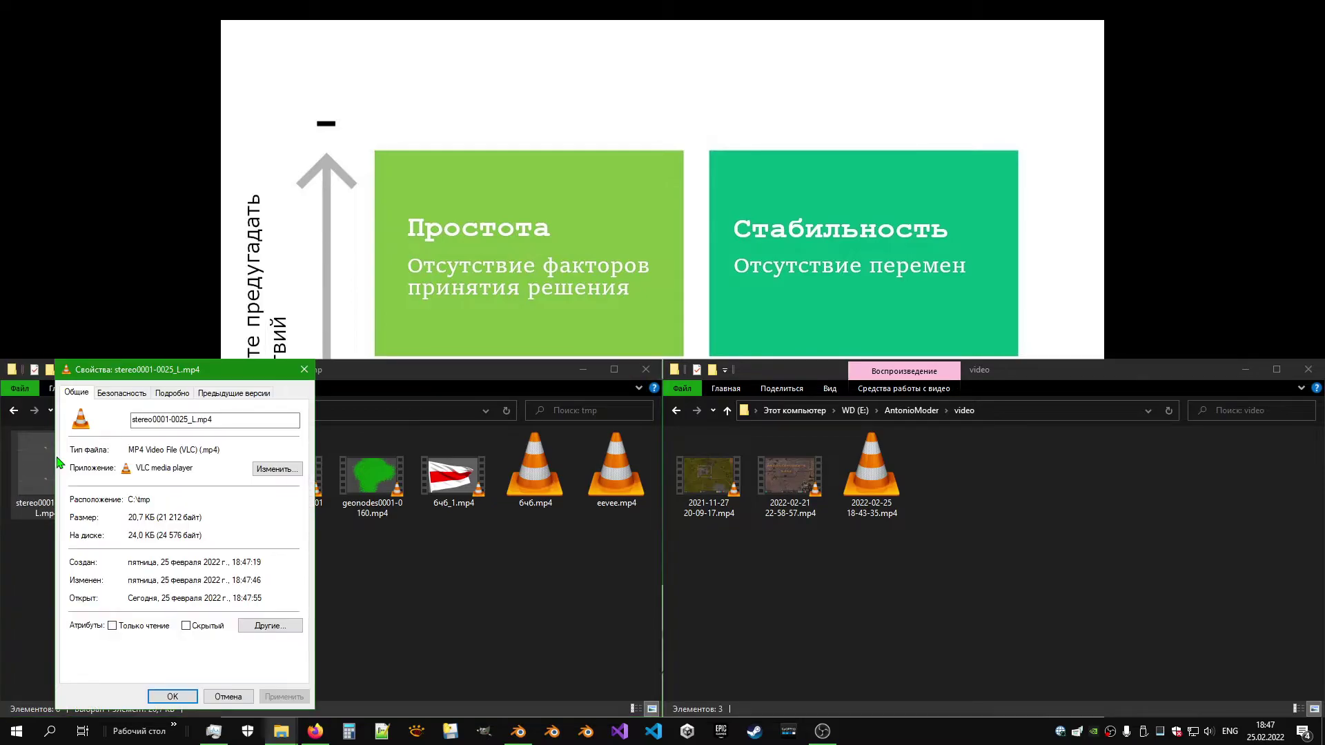
{"action": "left_click", "coordinate": [169, 393]}
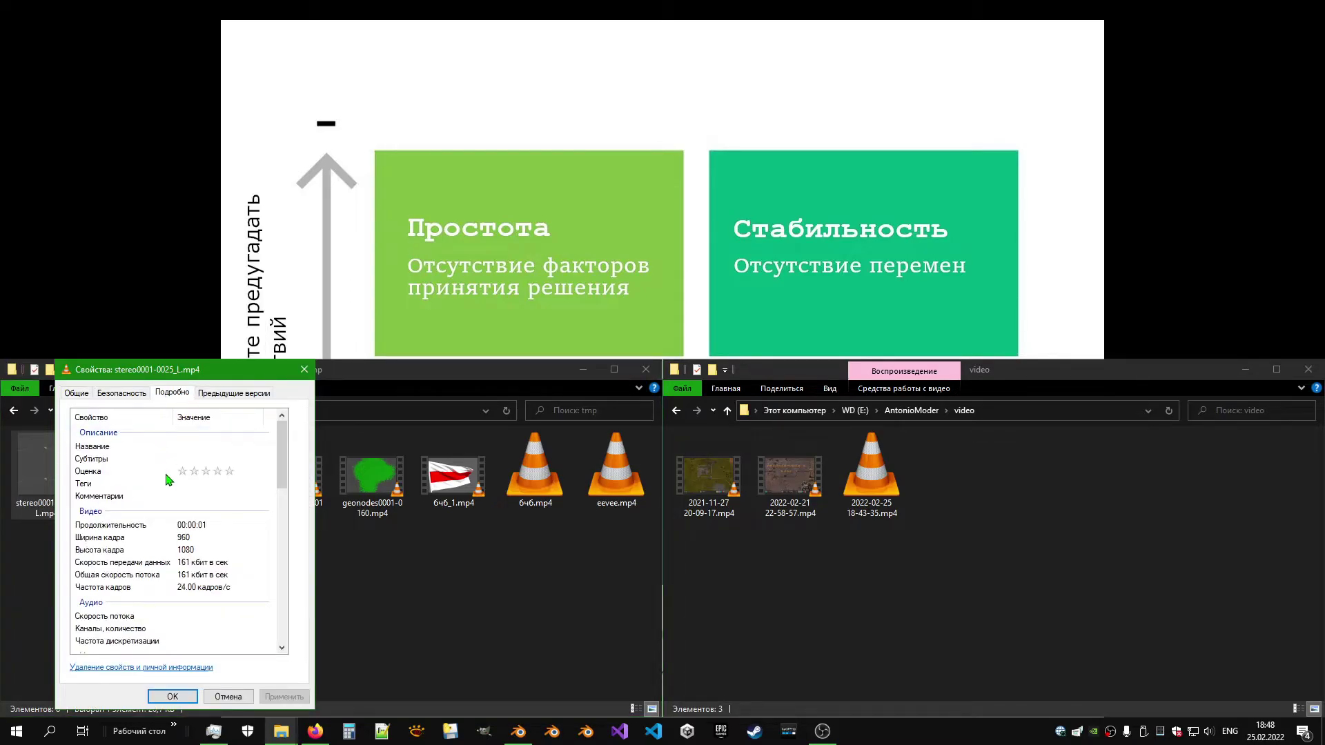
{"action": "left_click", "coordinate": [304, 370]}
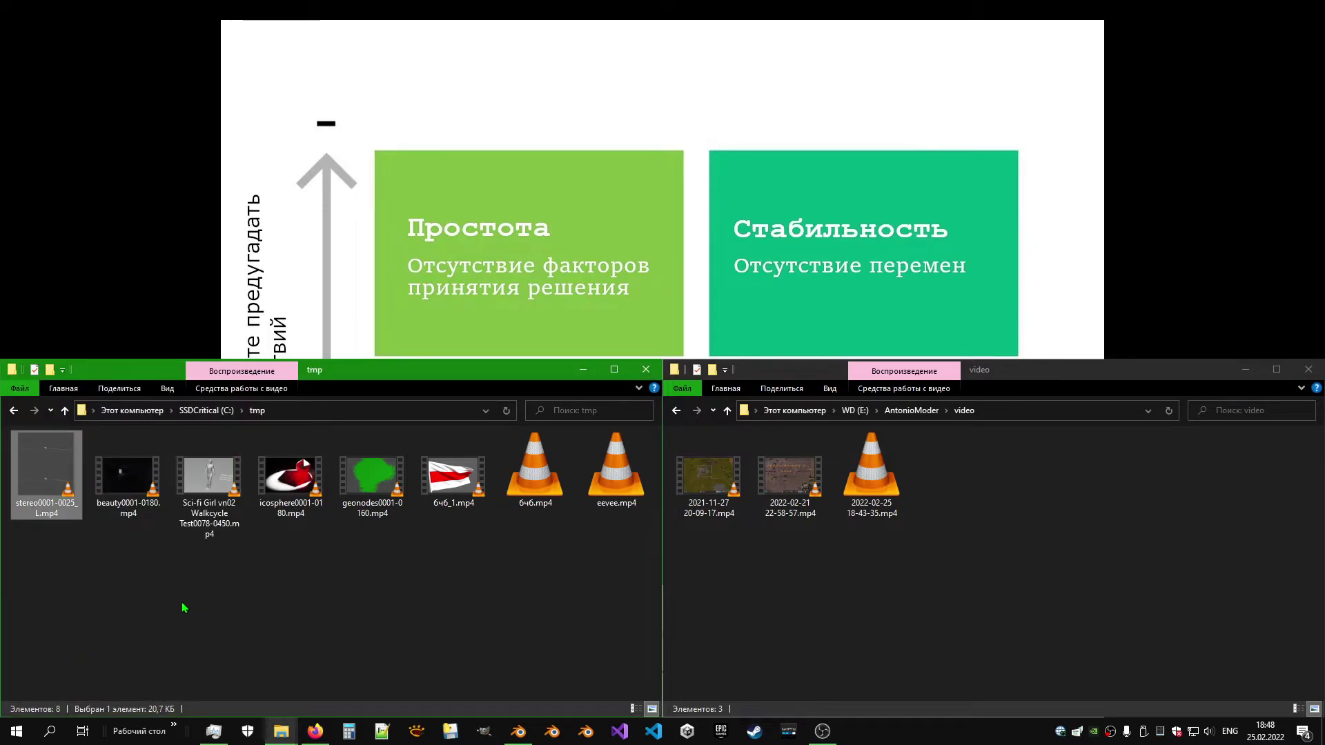
{"action": "left_click", "coordinate": [184, 607]}
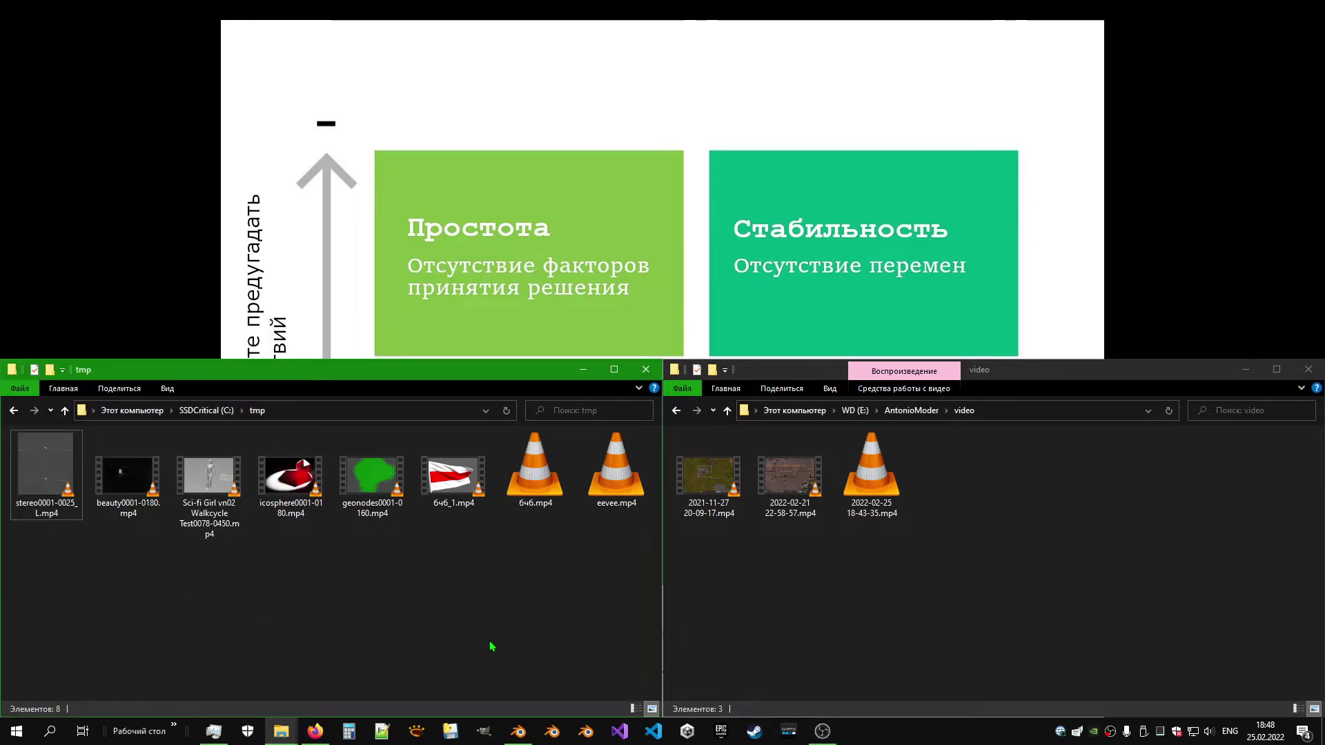
Step: Inject spherical top/bottom stereo metadata into stereo0001-0025_L.mp4, saving stereo0001-0025_L_injected.mp4
{"action": "left_click", "coordinate": [455, 734]}
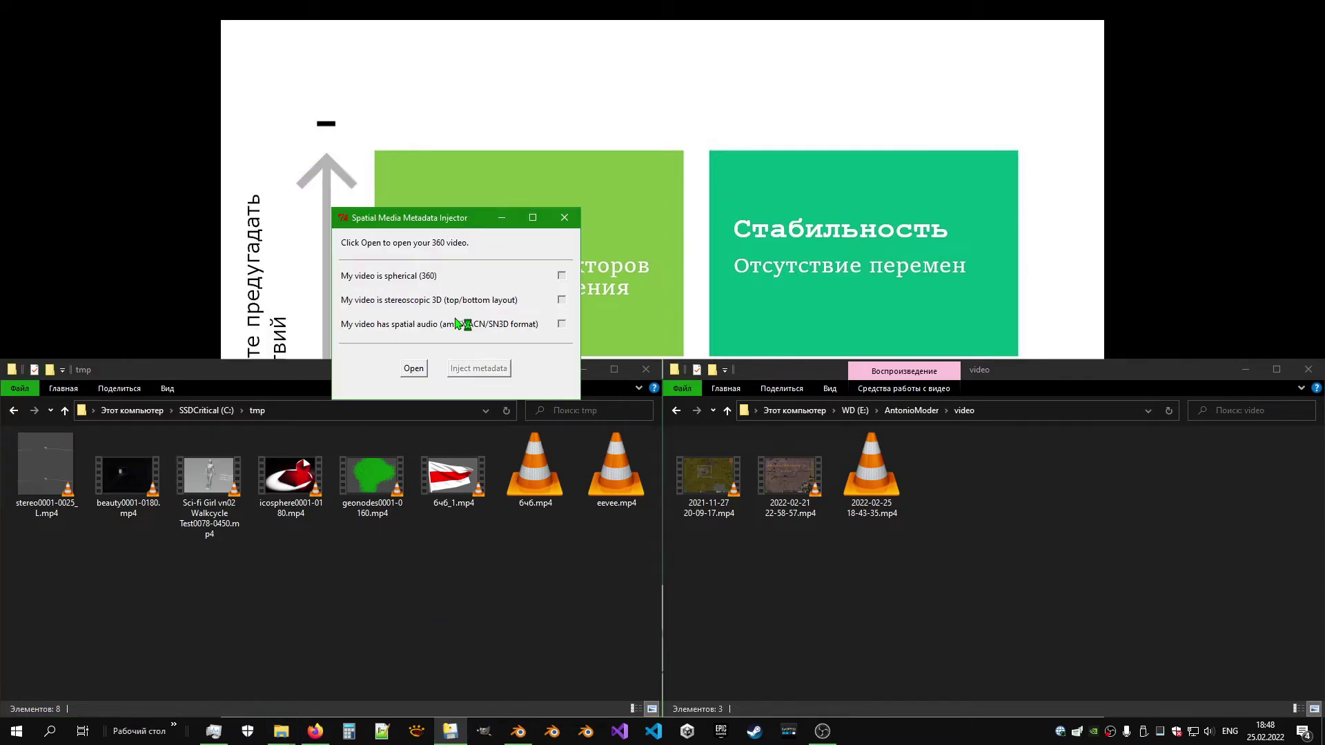
{"action": "left_click", "coordinate": [408, 373]}
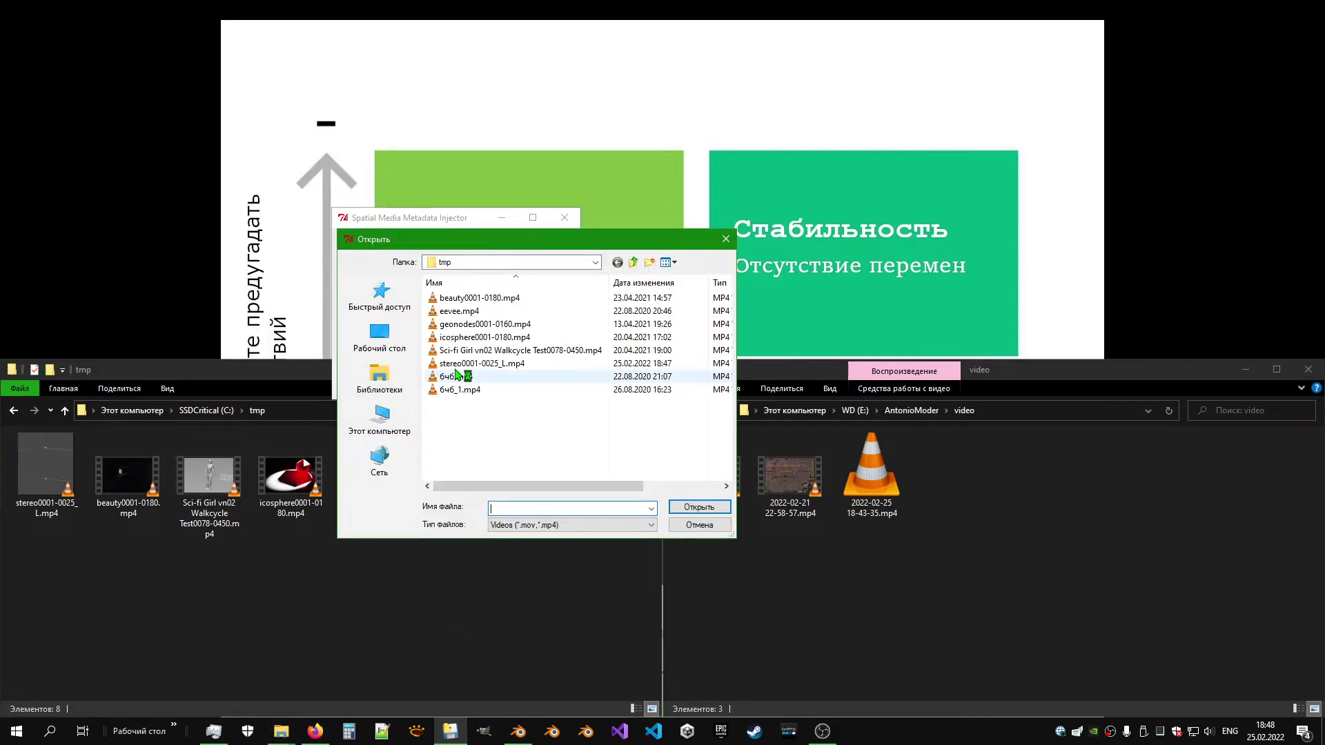
{"action": "left_click", "coordinate": [476, 364]}
{"action": "left_click", "coordinate": [687, 511]}
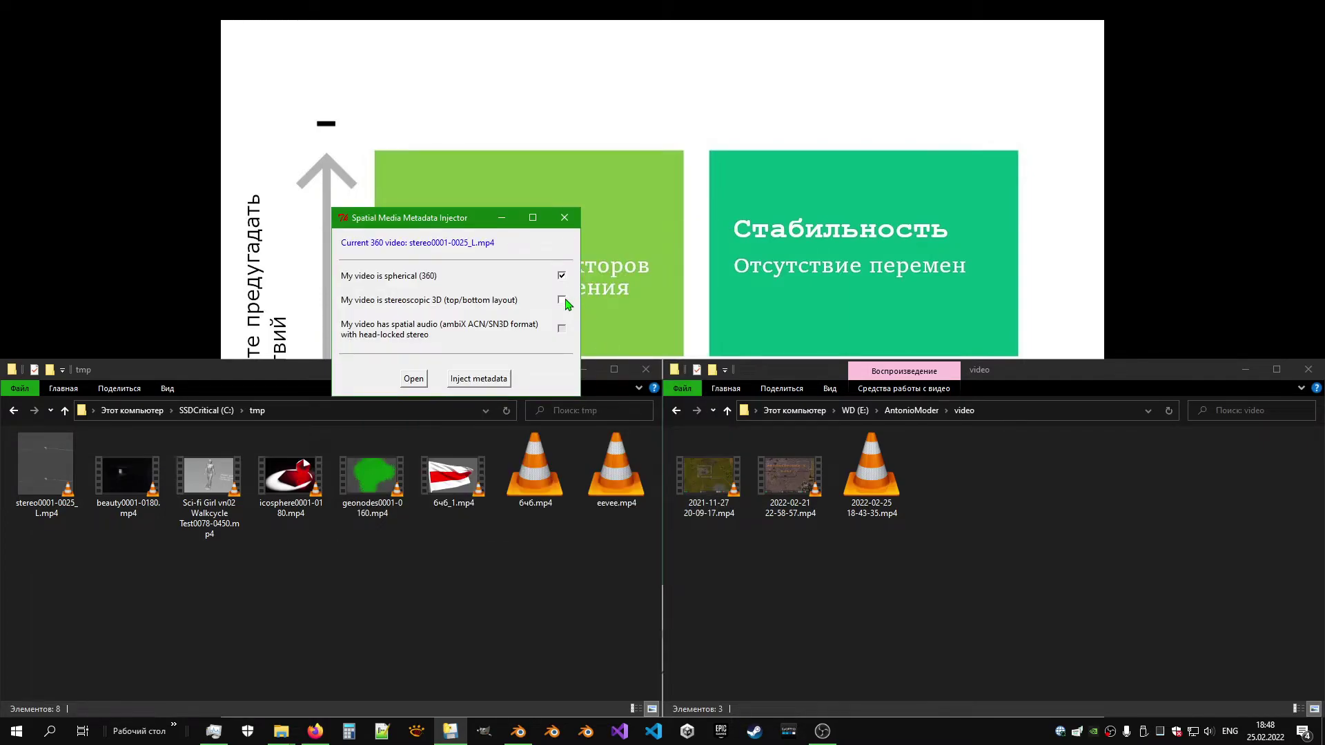
{"action": "left_click", "coordinate": [471, 381]}
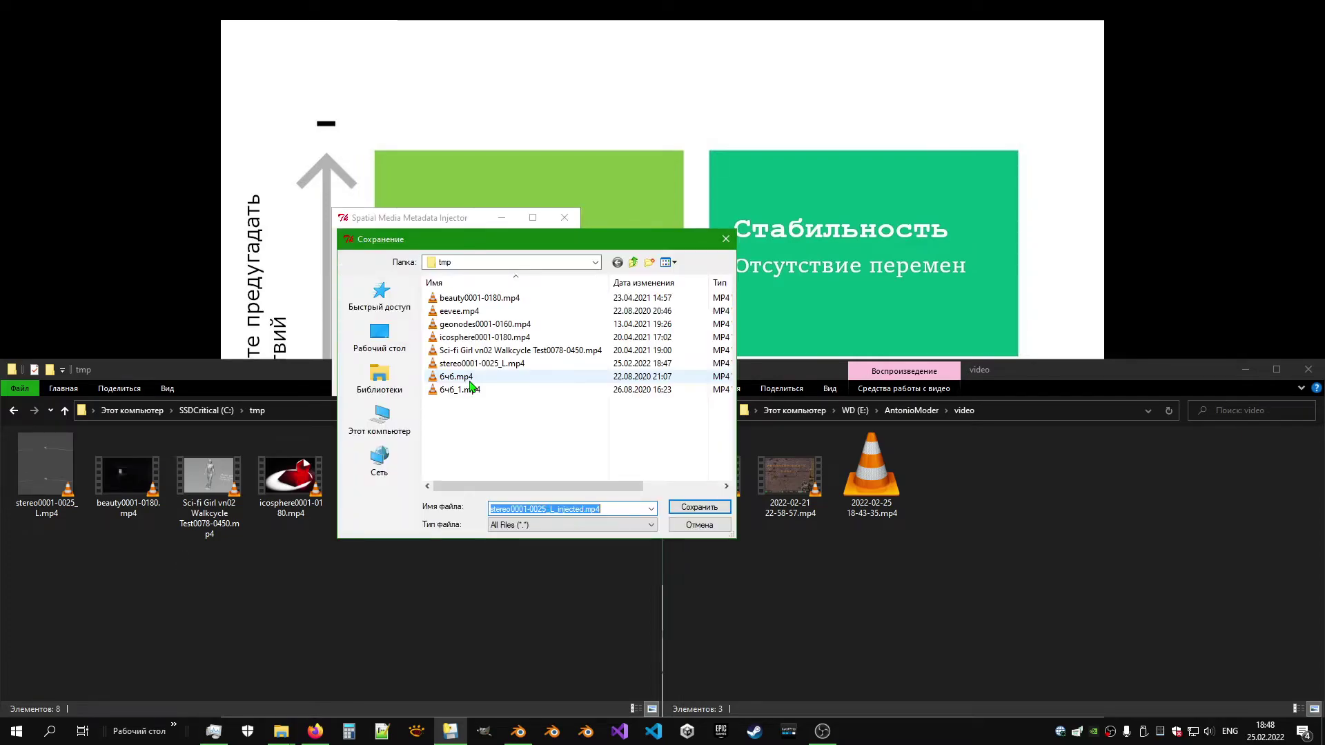
{"action": "left_click", "coordinate": [695, 514]}
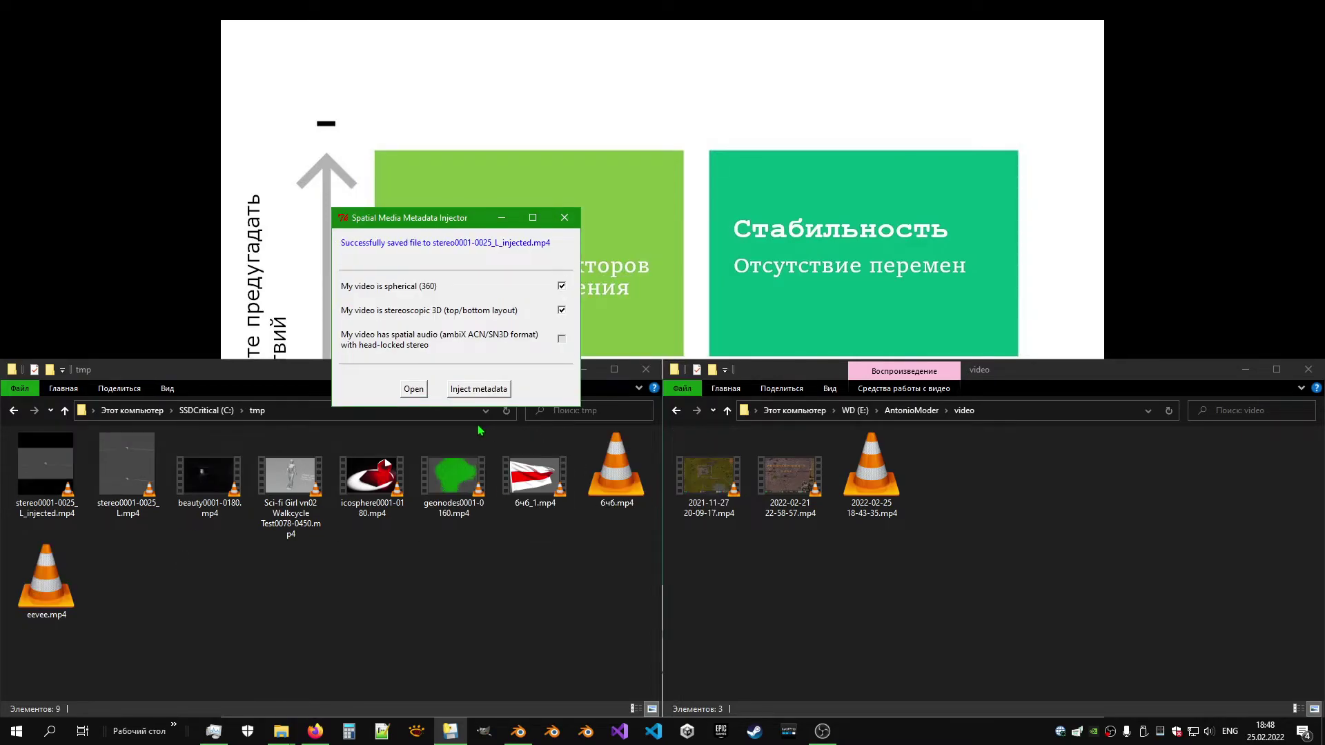
{"action": "left_click", "coordinate": [565, 219]}
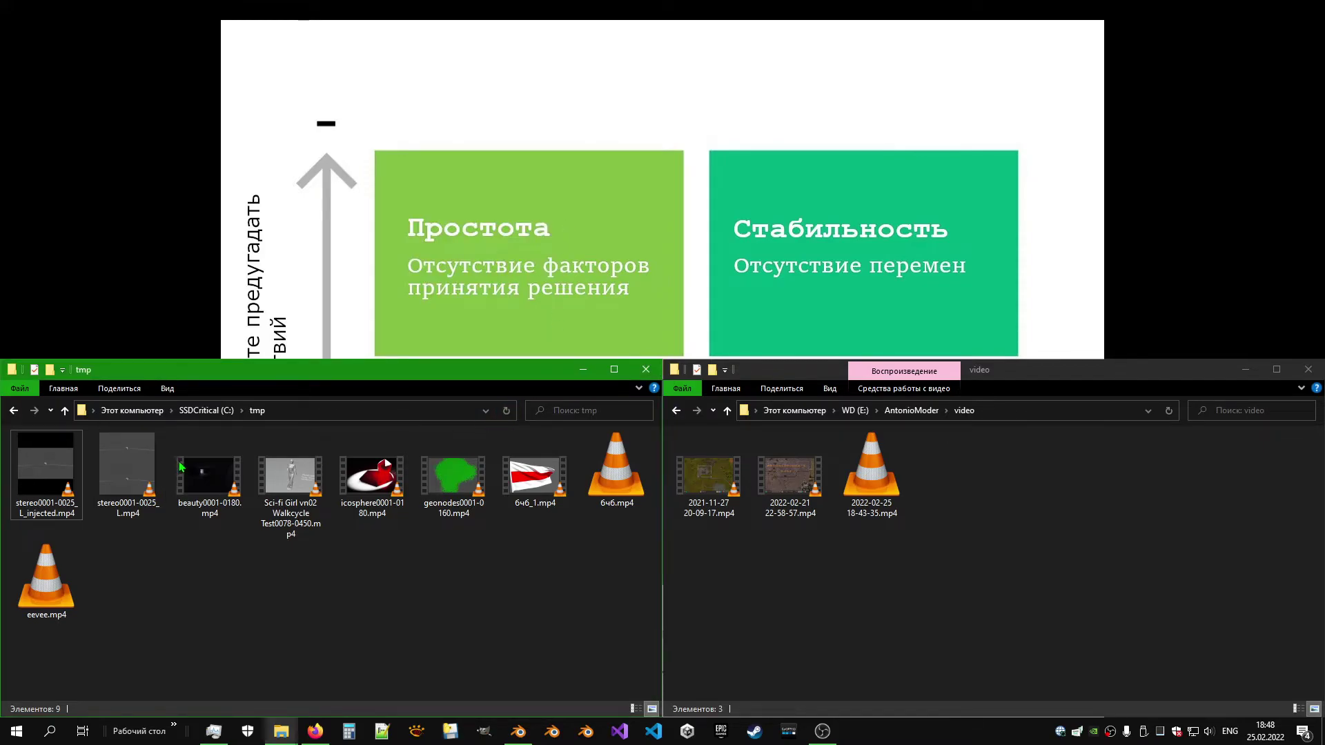
{"action": "left_click", "coordinate": [42, 466]}
{"action": "double_click", "coordinate": [50, 479]}
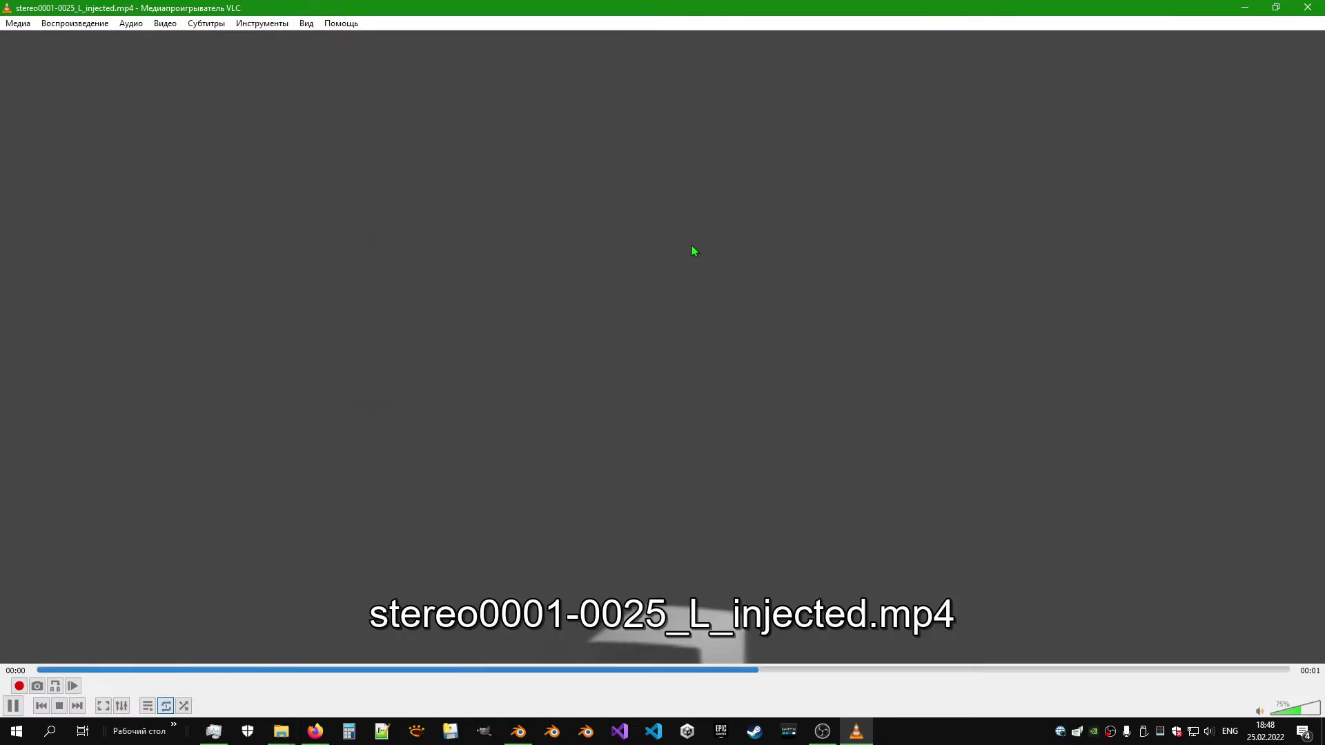
{"action": "left_click", "coordinate": [13, 705]}
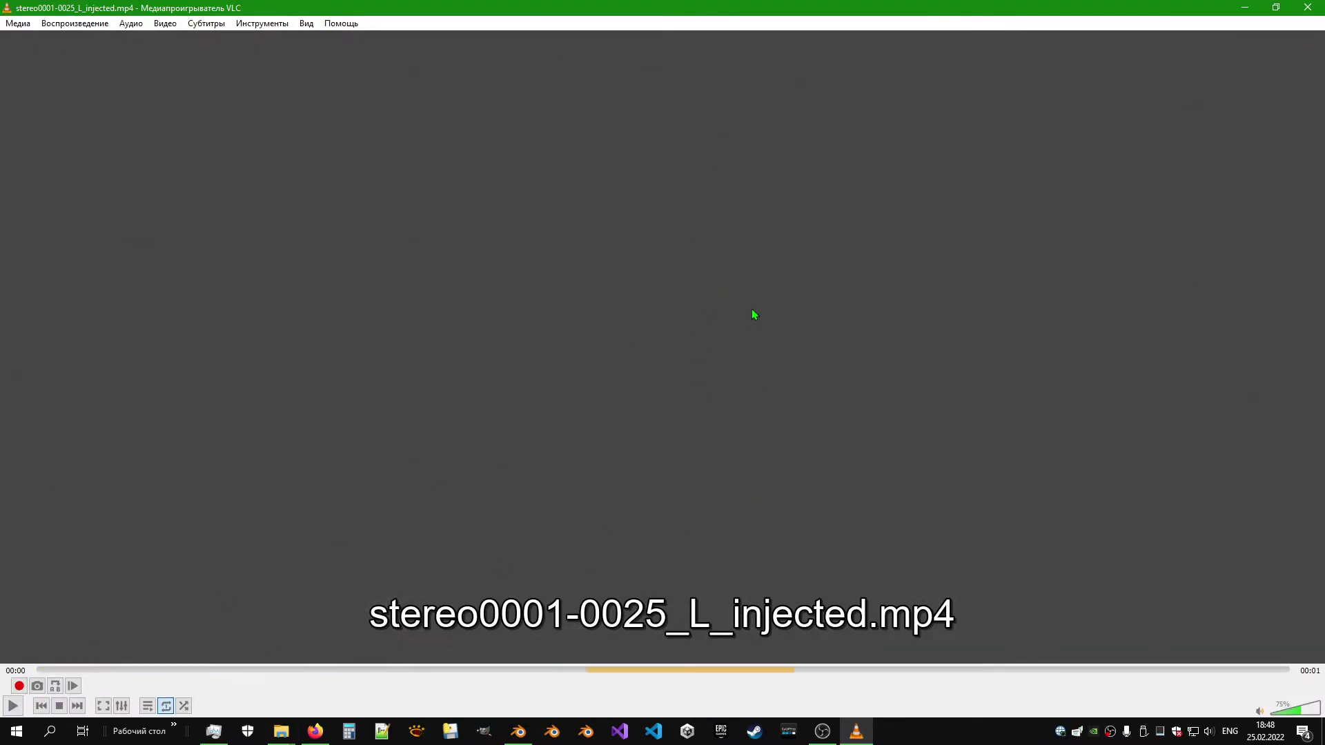
{"action": "mouse_move", "coordinate": [680, 318]}
{"action": "left_mouse_down"}
{"action": "mouse_move", "coordinate": [1028, 365]}
{"action": "mouse_move", "coordinate": [952, 265]}
{"action": "mouse_move", "coordinate": [322, 338]}
{"action": "mouse_move", "coordinate": [389, 422]}
{"action": "left_mouse_up"}
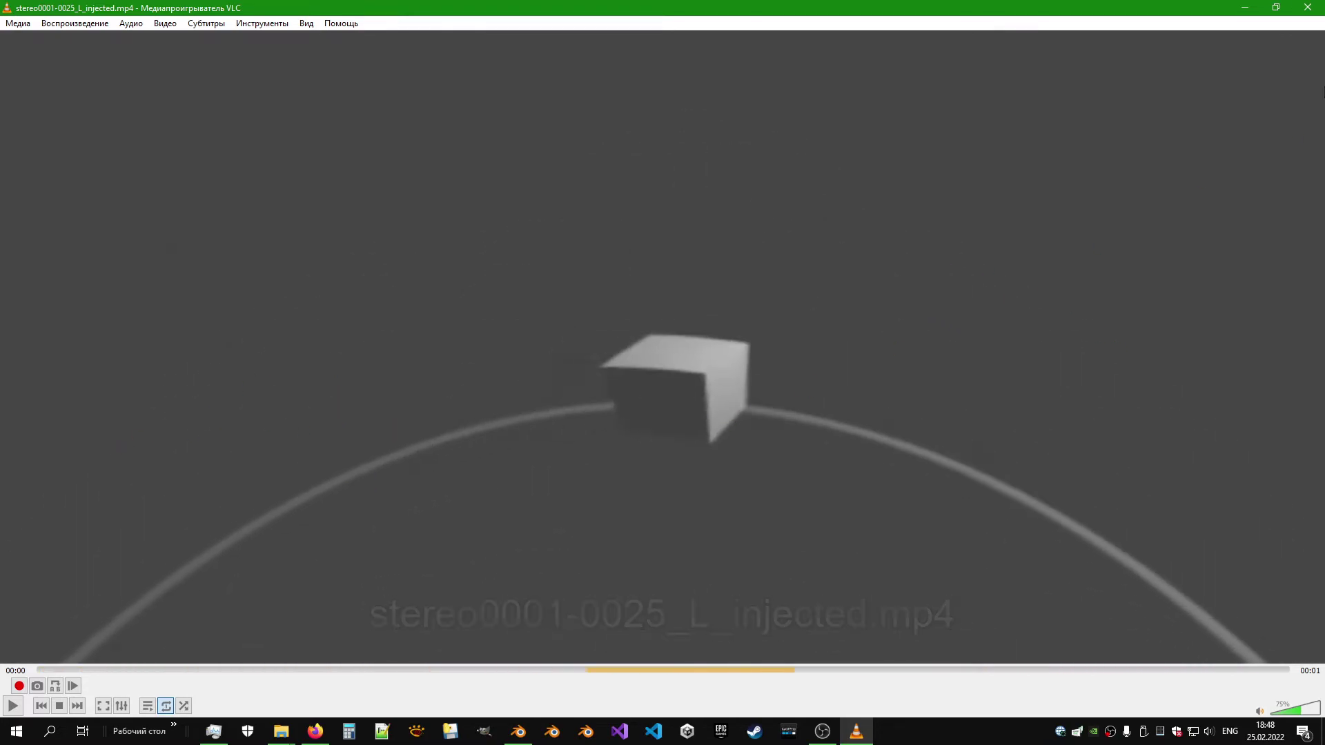
{"action": "left_click", "coordinate": [1307, 6]}
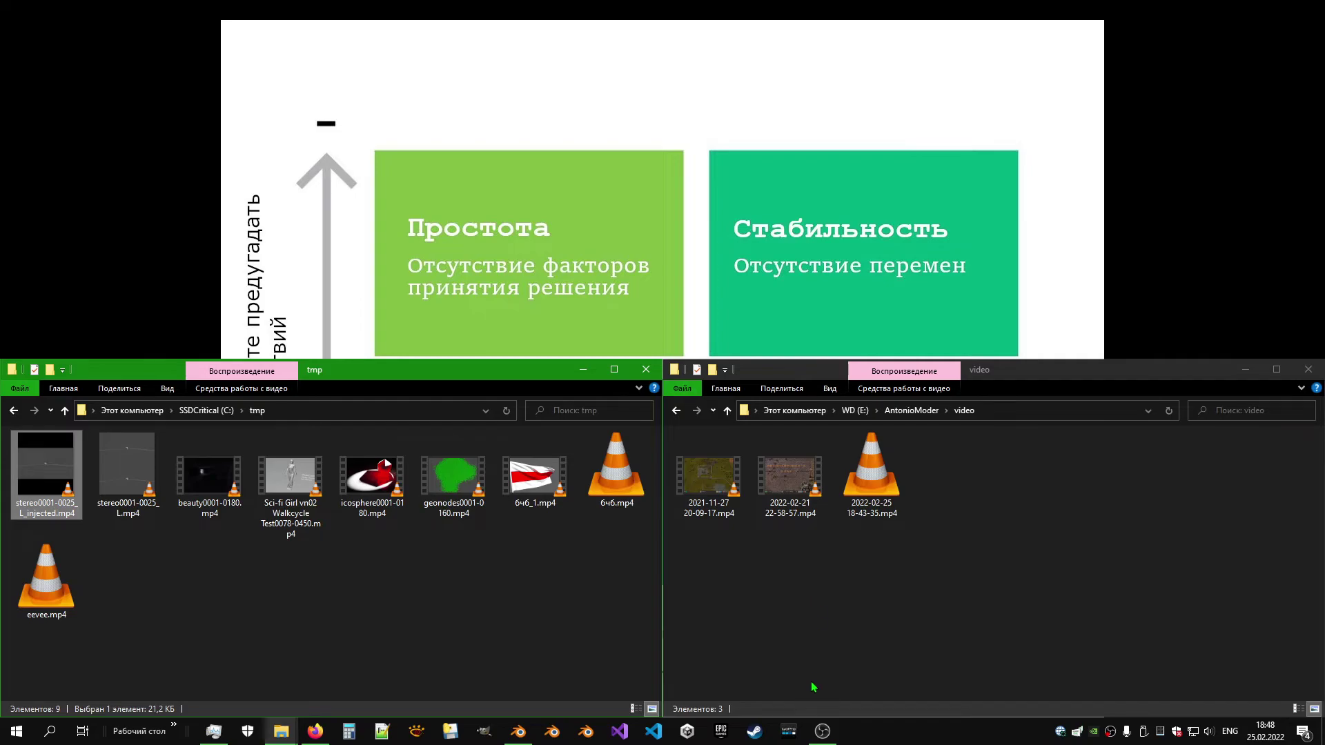
{"action": "left_click", "coordinate": [789, 731]}
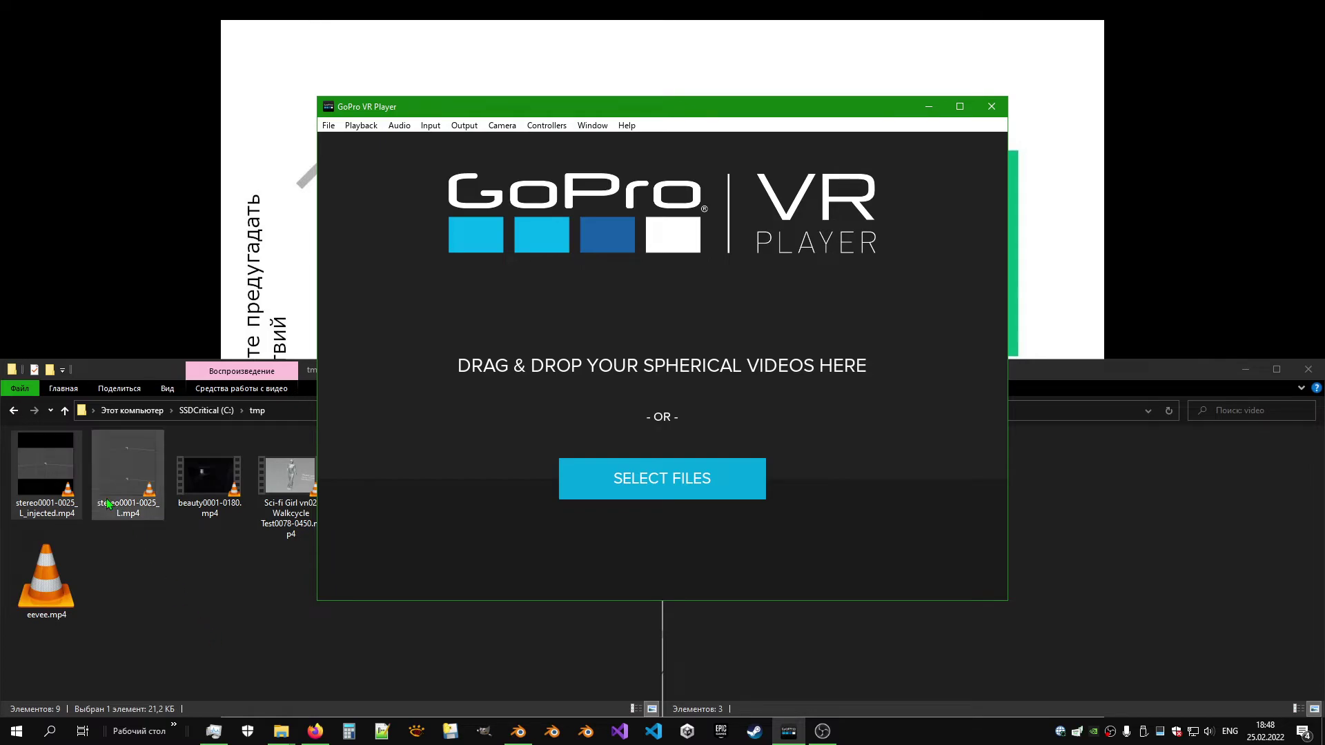
{"action": "mouse_move", "coordinate": [45, 462]}
{"action": "left_mouse_down"}
{"action": "mouse_move", "coordinate": [223, 483]}
{"action": "mouse_move", "coordinate": [524, 425]}
{"action": "left_mouse_up"}
{"action": "left_click_drag", "start_coordinate": [133, 474], "coordinate": [497, 420]}
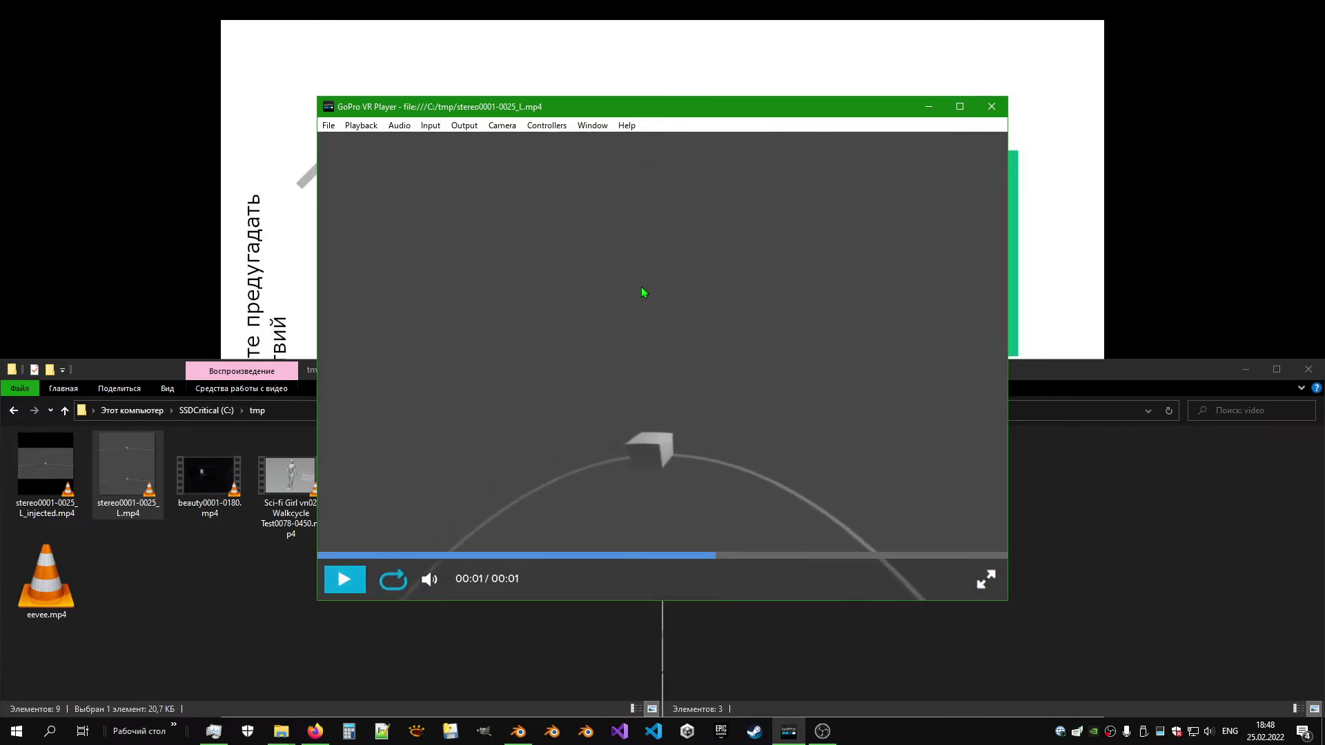
{"action": "mouse_move", "coordinate": [642, 293]}
{"action": "left_mouse_down"}
{"action": "mouse_move", "coordinate": [658, 527]}
{"action": "mouse_move", "coordinate": [647, 358]}
{"action": "left_mouse_up"}
{"action": "left_click", "coordinate": [431, 125]}
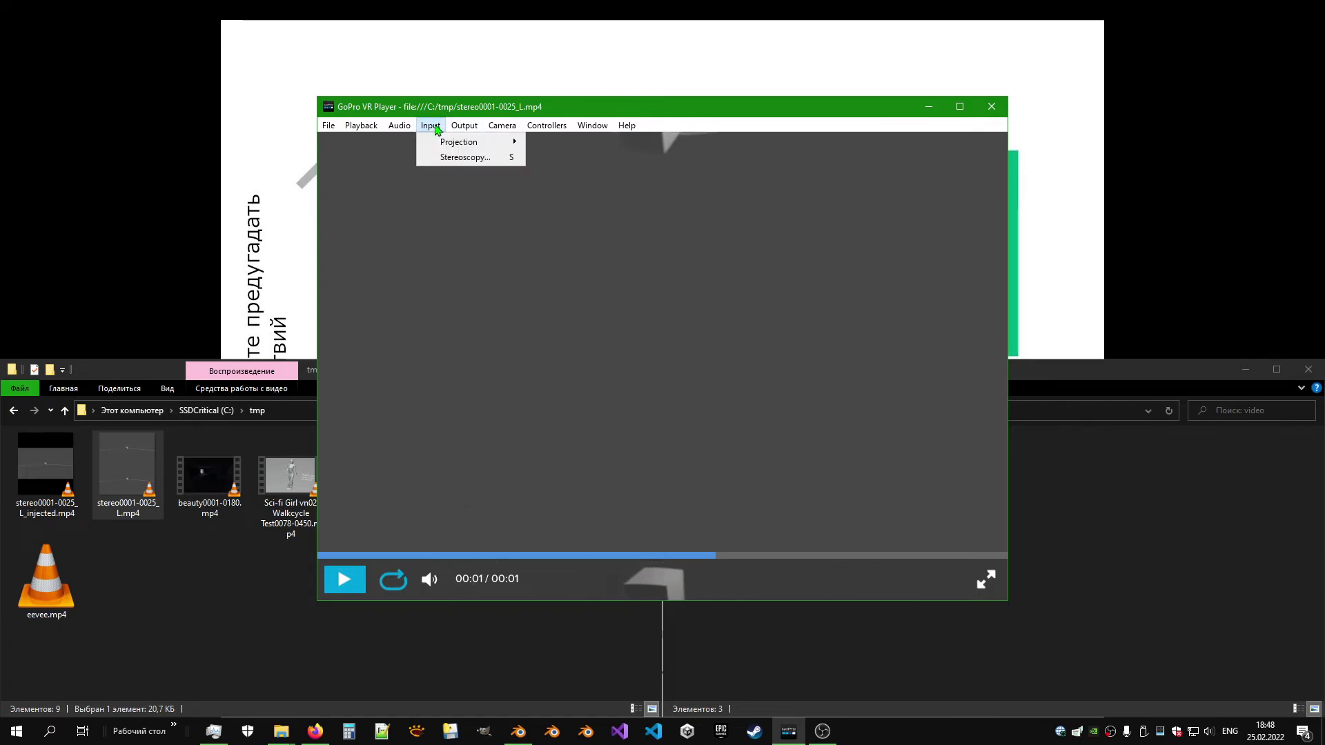
{"action": "left_click", "coordinate": [455, 158]}
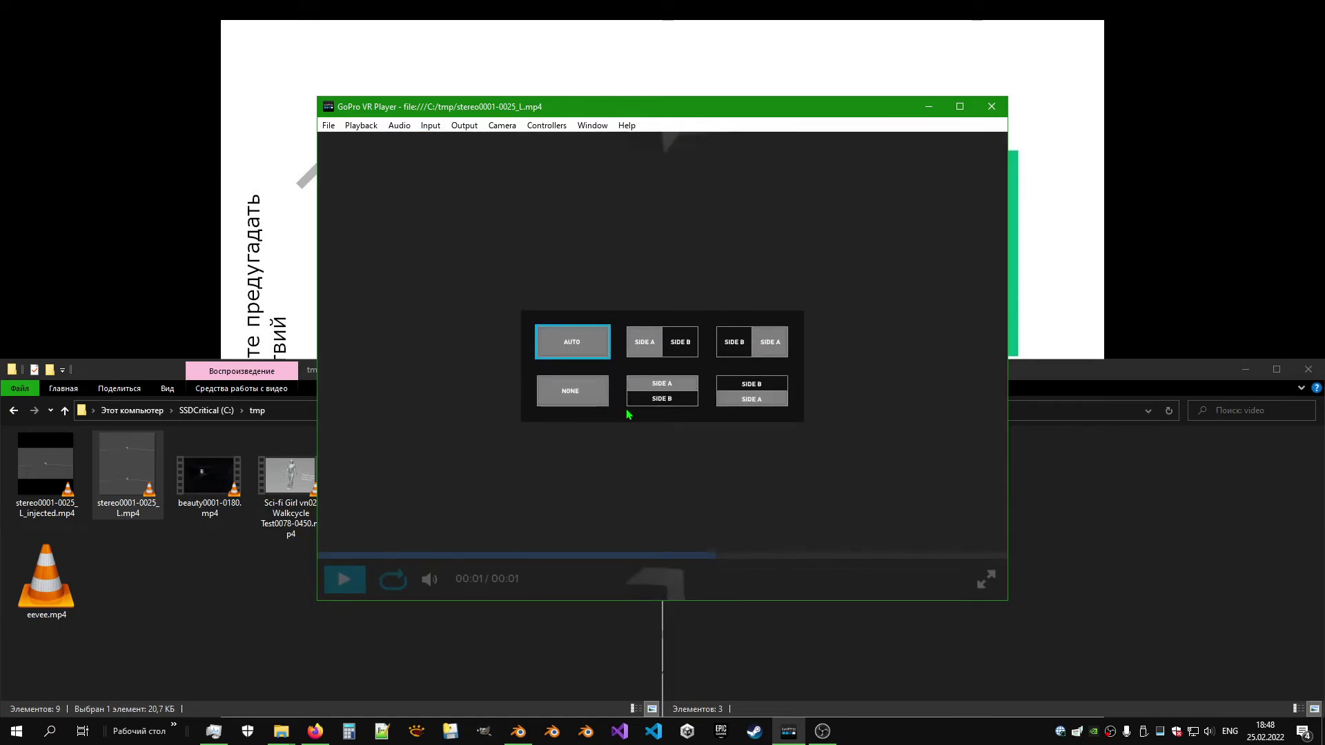
{"action": "left_click", "coordinate": [661, 408]}
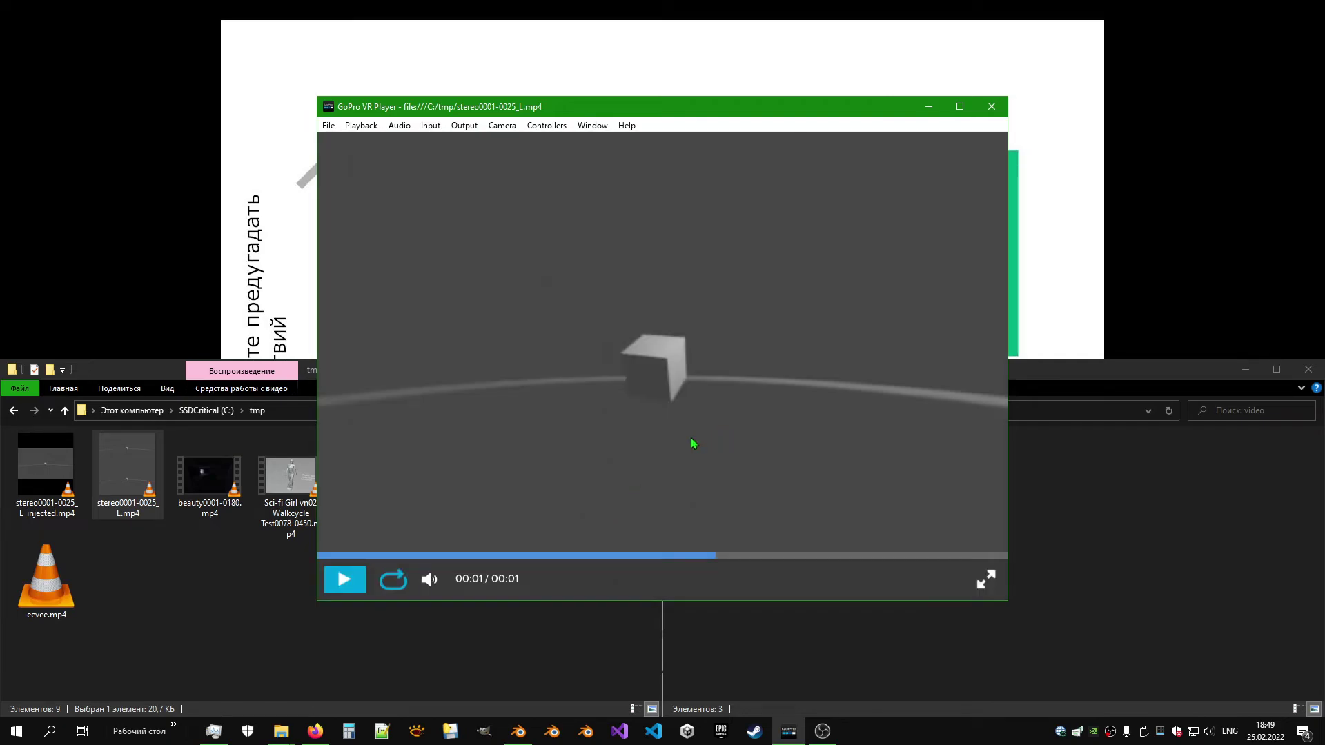
{"action": "mouse_move", "coordinate": [692, 445]}
{"action": "left_mouse_down"}
{"action": "mouse_move", "coordinate": [414, 396]}
{"action": "mouse_move", "coordinate": [741, 609]}
{"action": "left_mouse_up"}
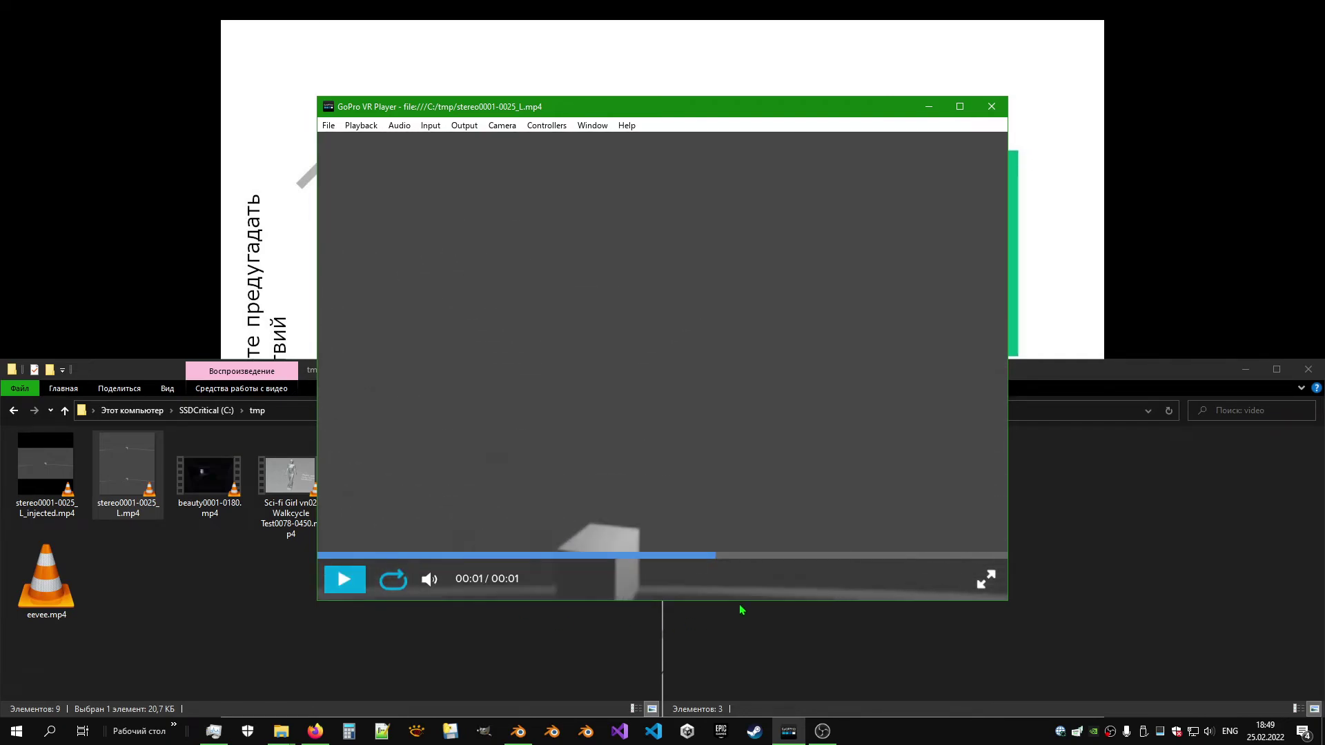
{"action": "left_click", "coordinate": [464, 125]}
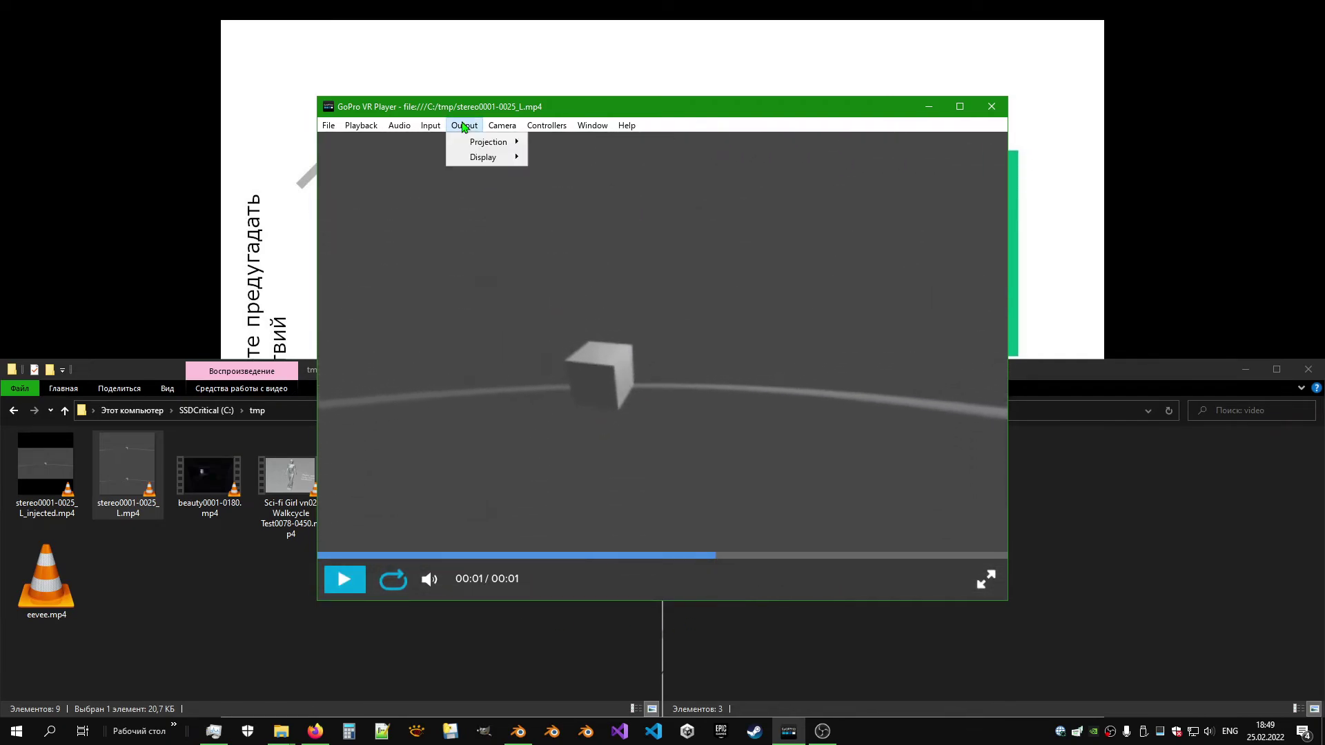
{"action": "mouse_move", "coordinate": [483, 157]}
{"action": "left_click", "coordinate": [550, 173]}
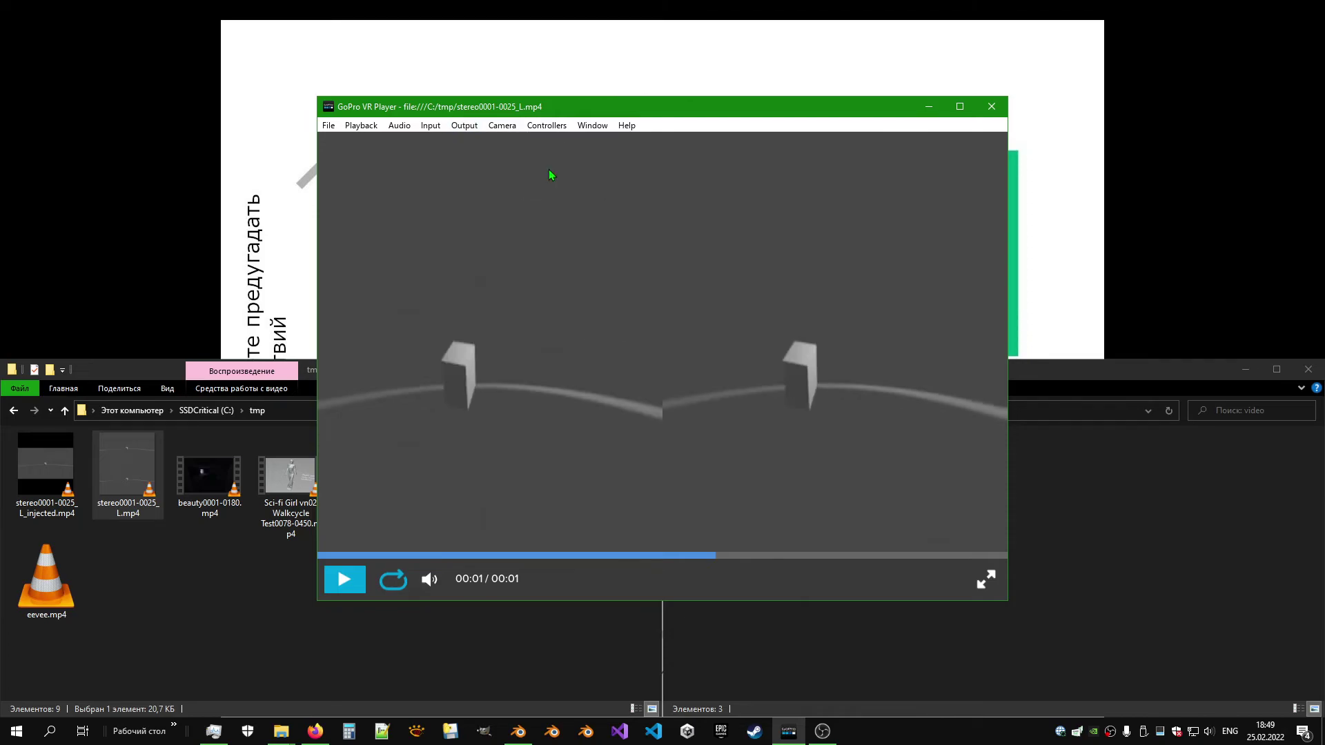
{"action": "mouse_move", "coordinate": [734, 362]}
{"action": "left_mouse_down"}
{"action": "mouse_move", "coordinate": [697, 333]}
{"action": "mouse_move", "coordinate": [896, 284]}
{"action": "mouse_move", "coordinate": [684, 290]}
{"action": "left_mouse_up"}
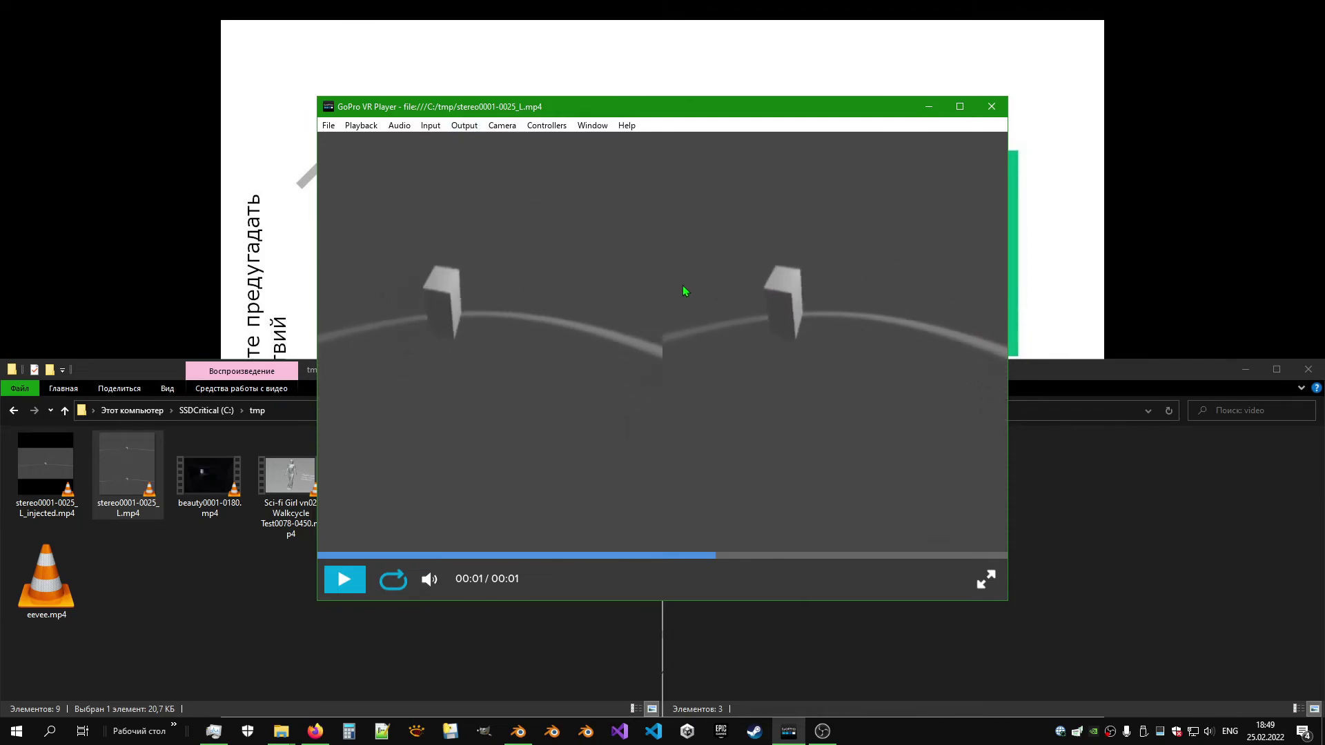
{"action": "left_click", "coordinate": [991, 107]}
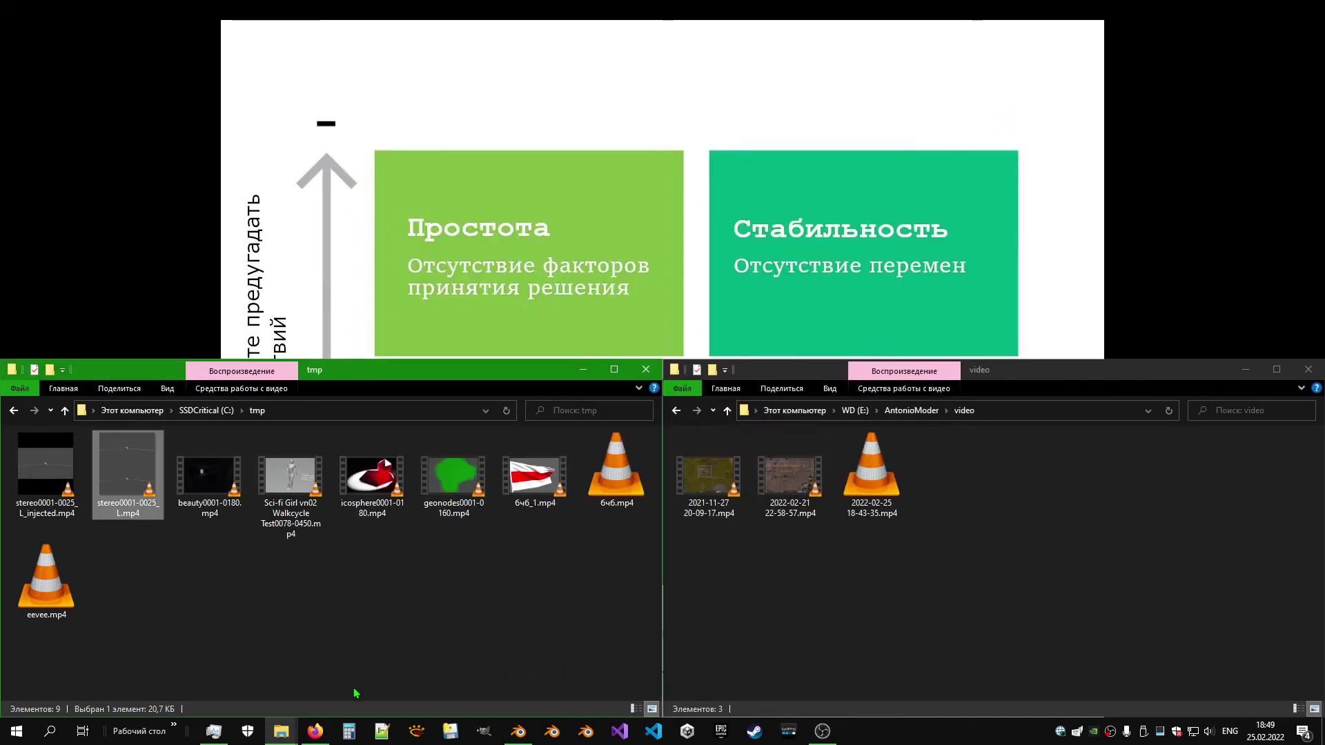
Step: Start a new upload from the Content page and drop in stereo0001-0025_L_injected.mp4
{"action": "left_click", "coordinate": [322, 732]}
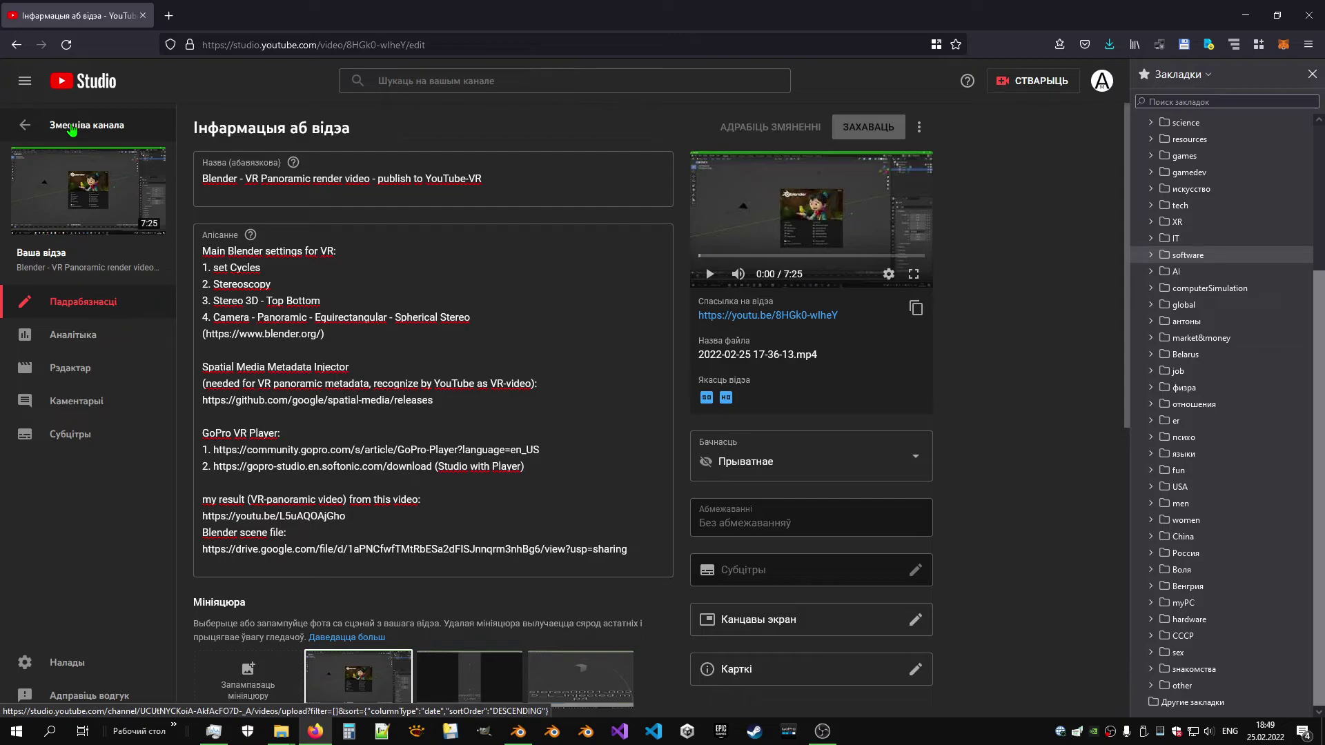
{"action": "left_click", "coordinate": [72, 127]}
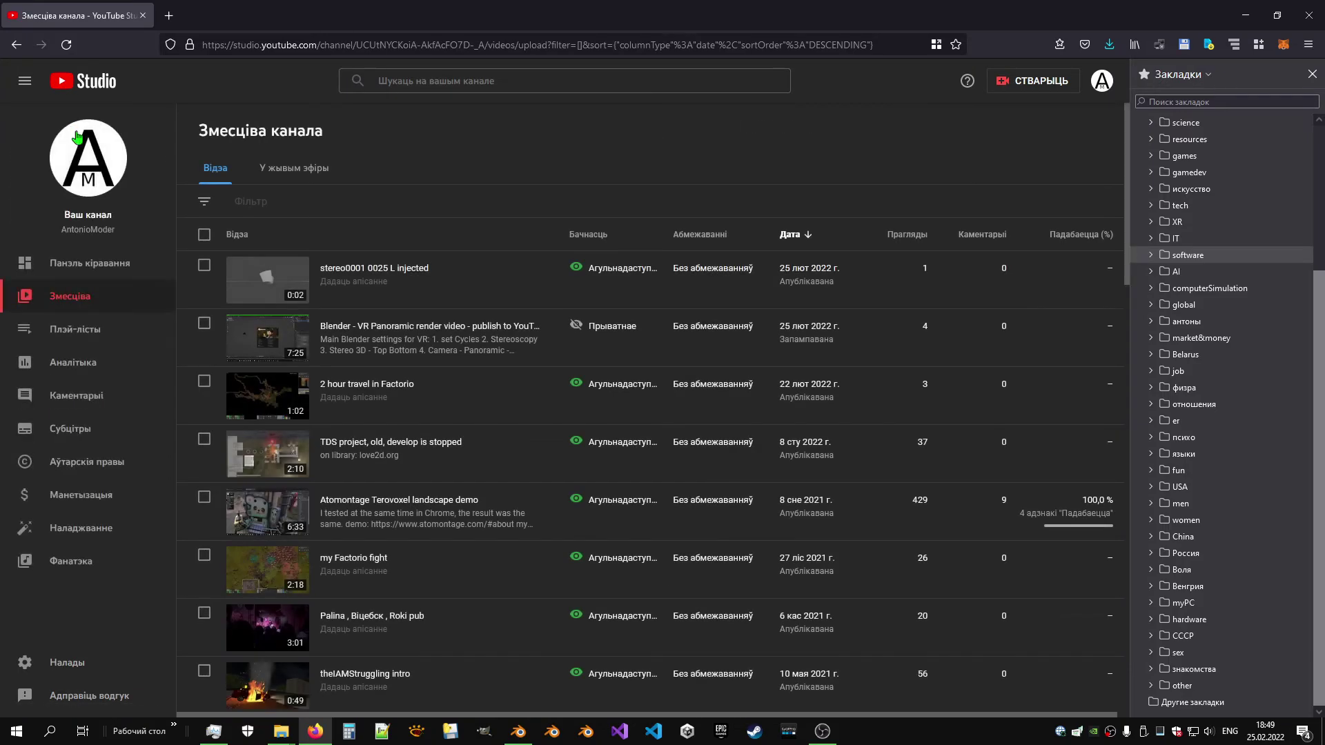
{"action": "left_click", "coordinate": [1030, 94]}
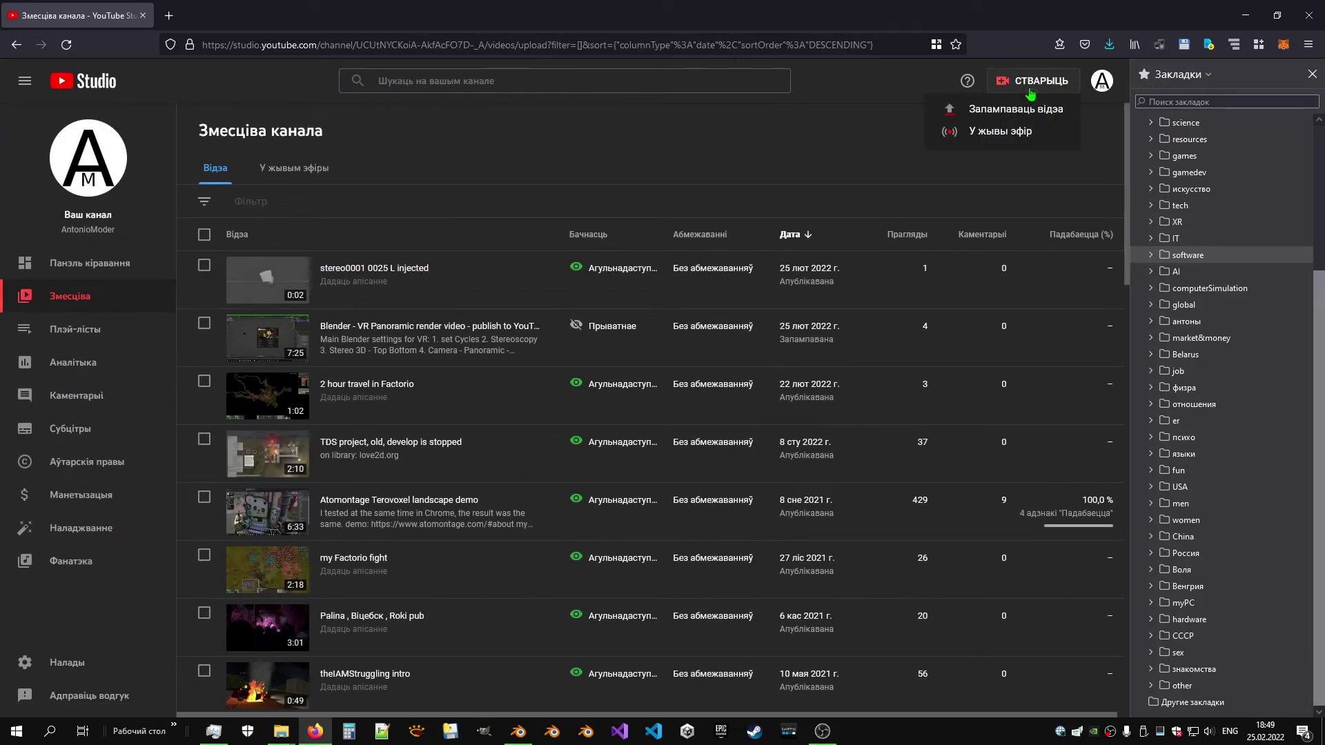
{"action": "left_click", "coordinate": [1030, 109]}
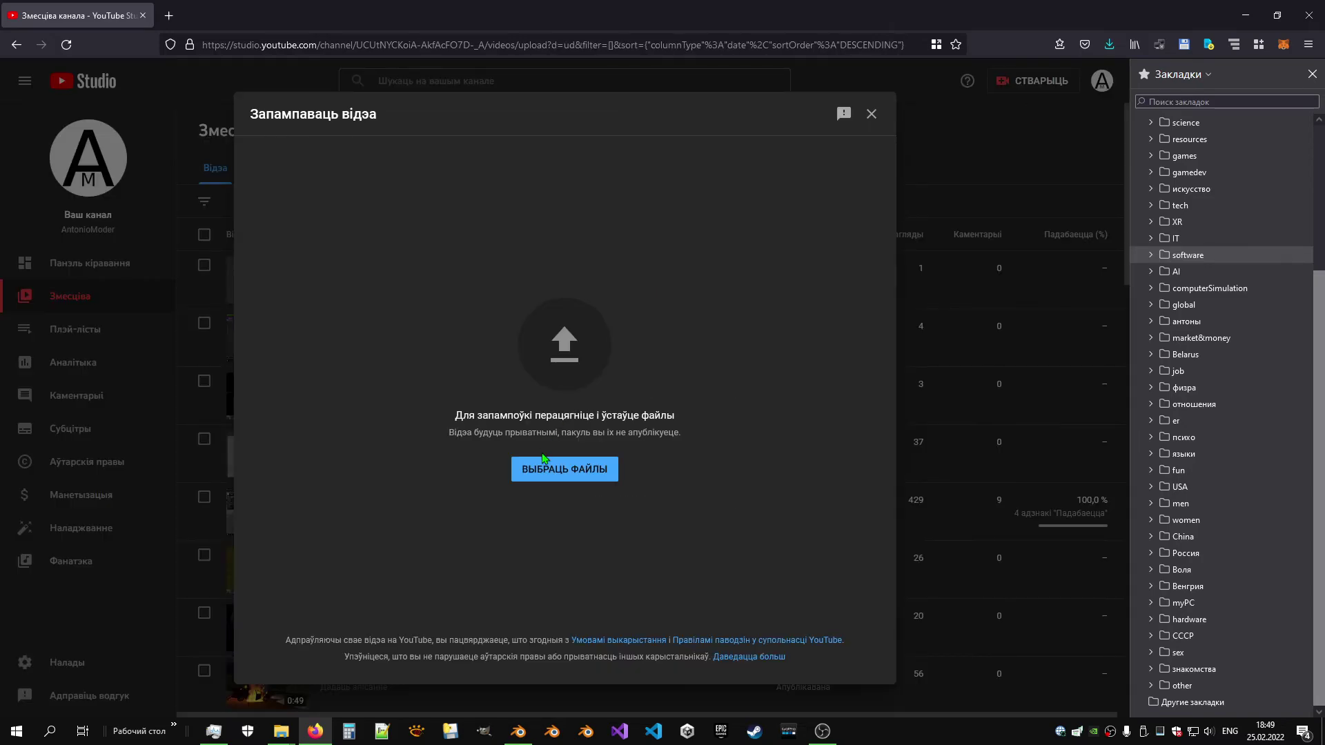
{"action": "left_click", "coordinate": [326, 734]}
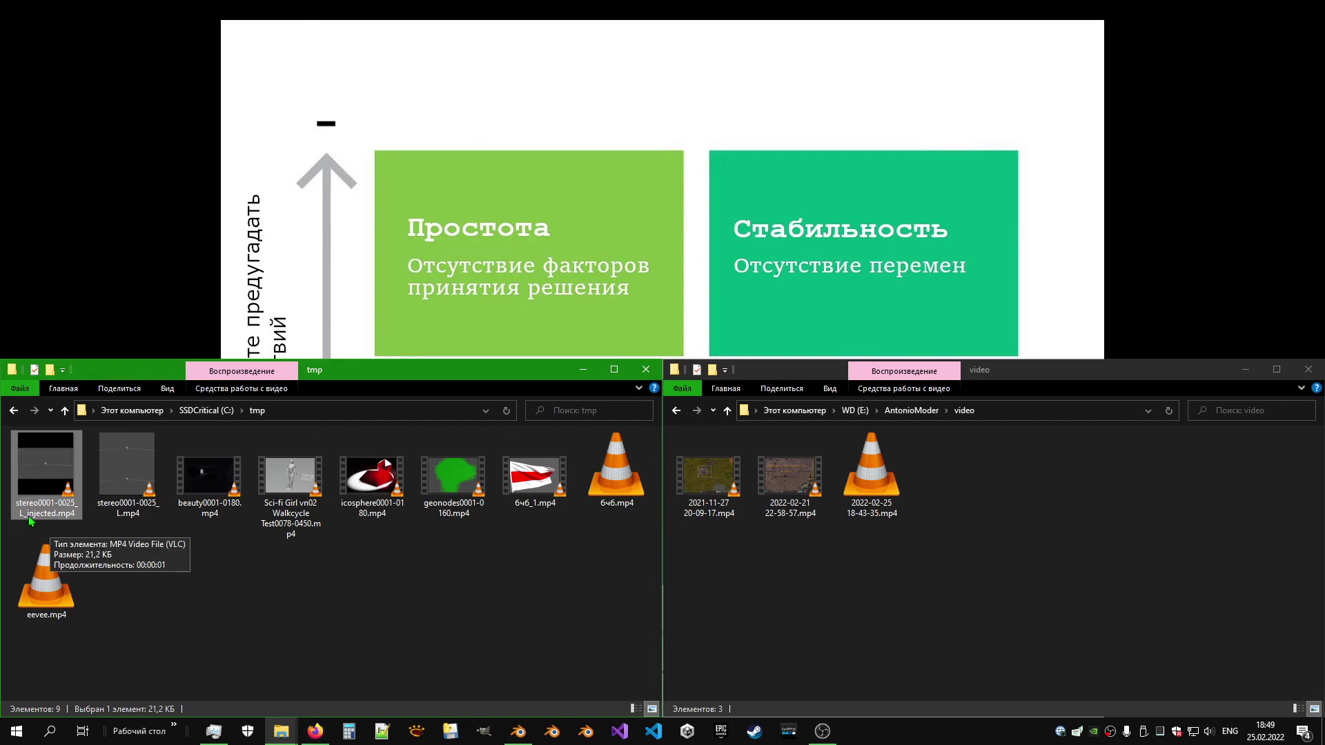
{"action": "mouse_move", "coordinate": [46, 465]}
{"action": "left_mouse_down"}
{"action": "mouse_move", "coordinate": [323, 703]}
{"action": "mouse_move", "coordinate": [572, 411]}
{"action": "left_mouse_up"}
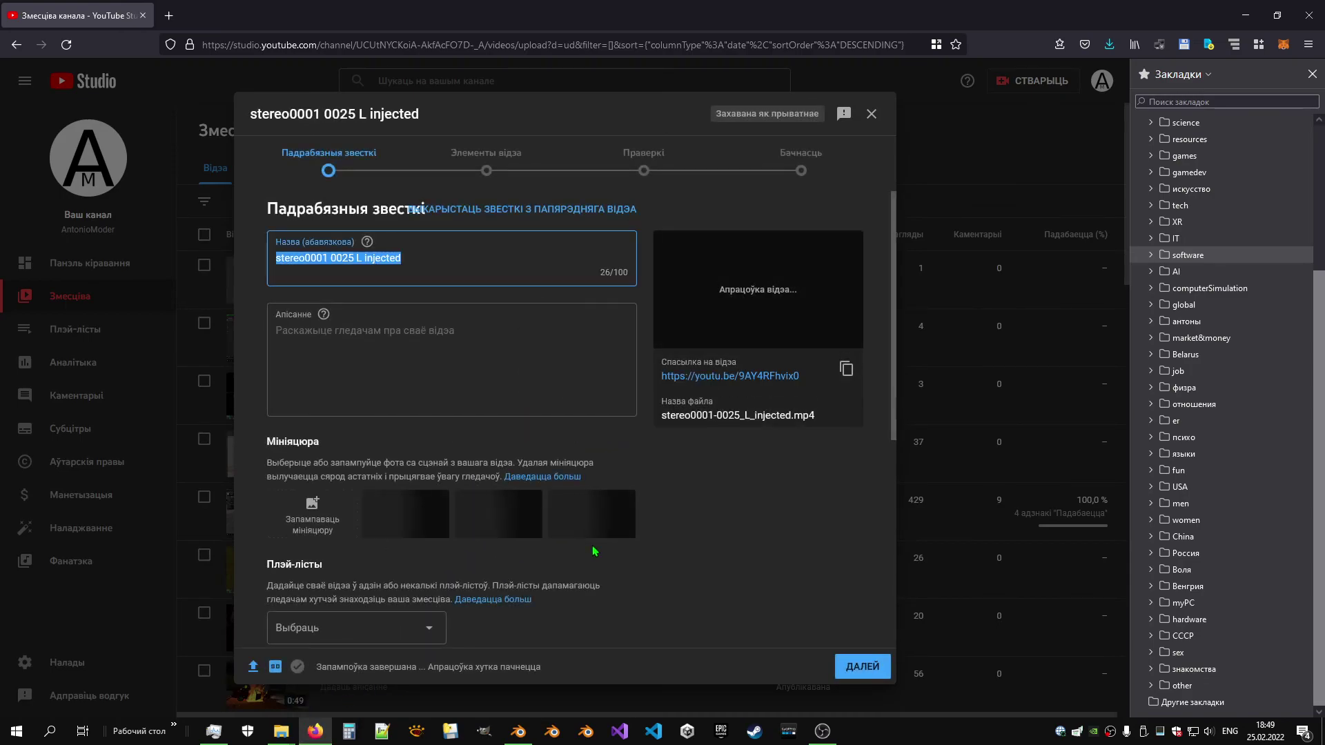
Step: Mark the video as not made for kids and advance to the Visibility step
{"action": "left_click", "coordinate": [858, 667]}
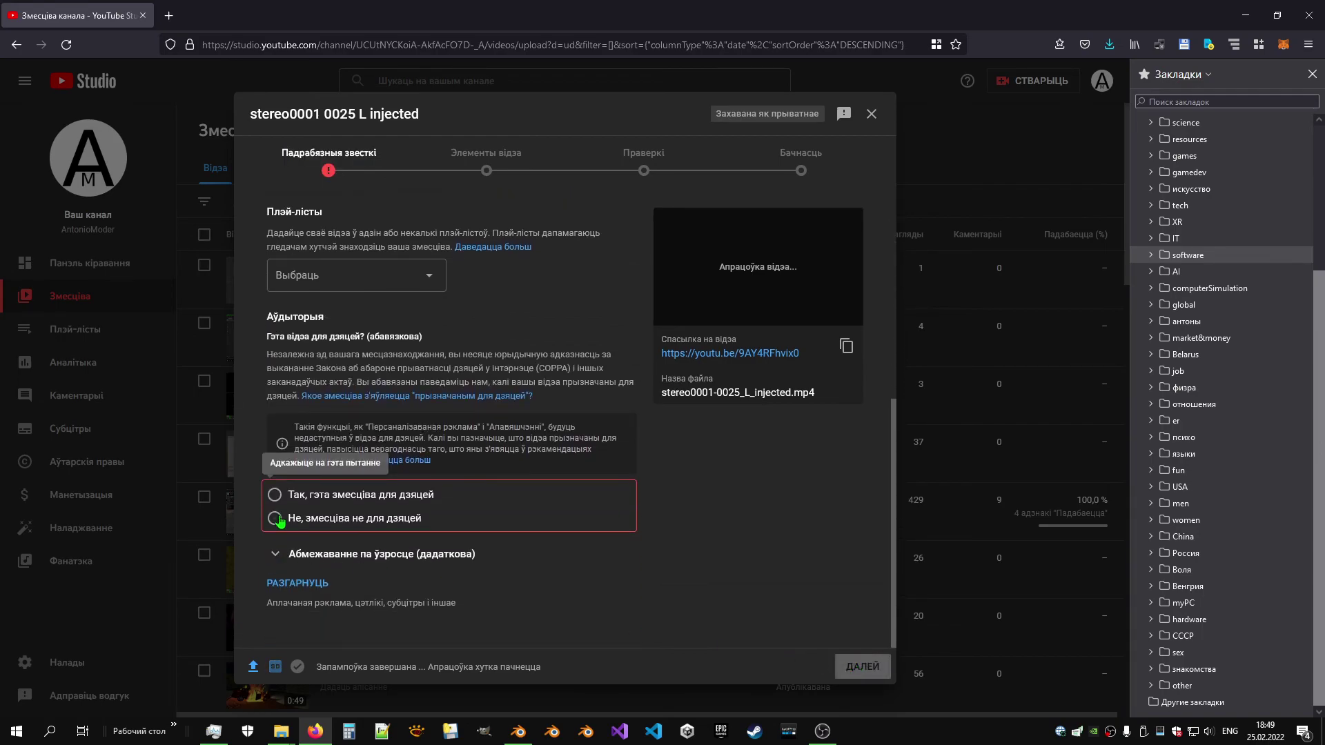
{"action": "left_click", "coordinate": [276, 518]}
{"action": "left_click", "coordinate": [851, 668]}
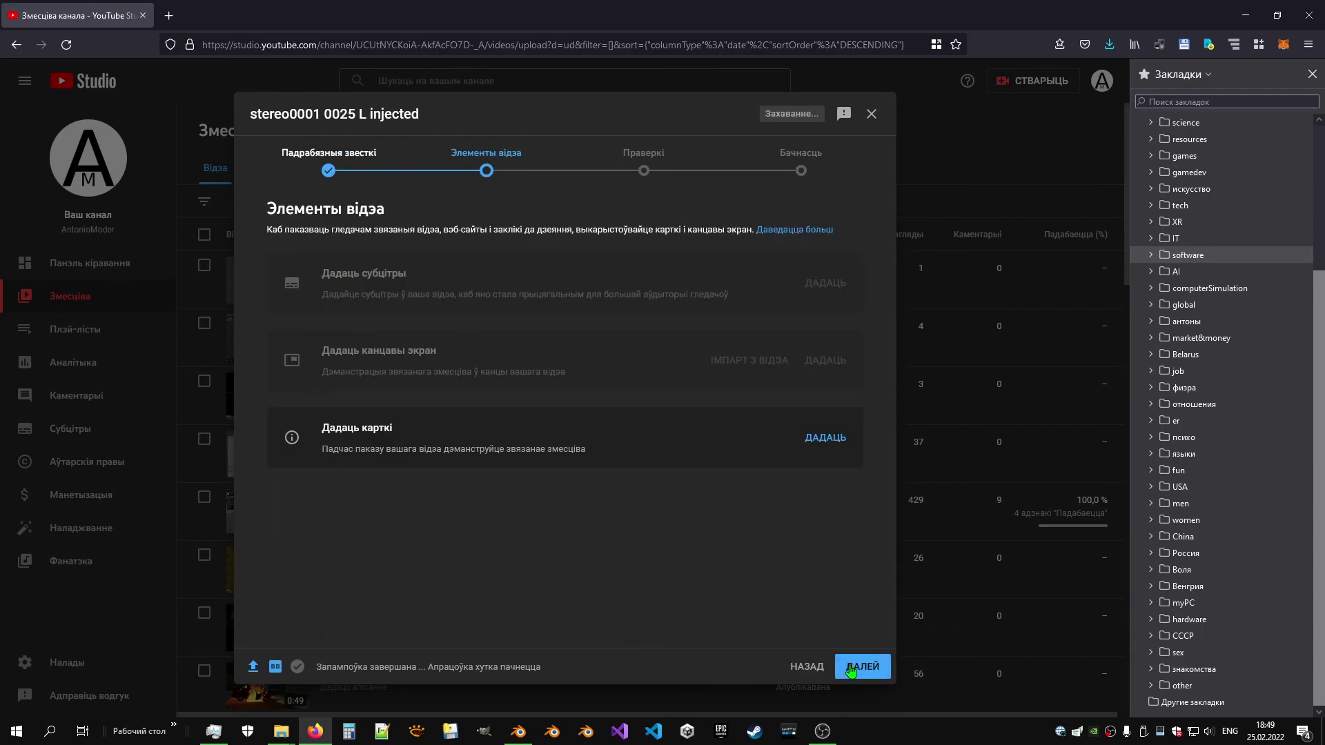
{"action": "left_click", "coordinate": [851, 668]}
{"action": "left_click", "coordinate": [851, 668]}
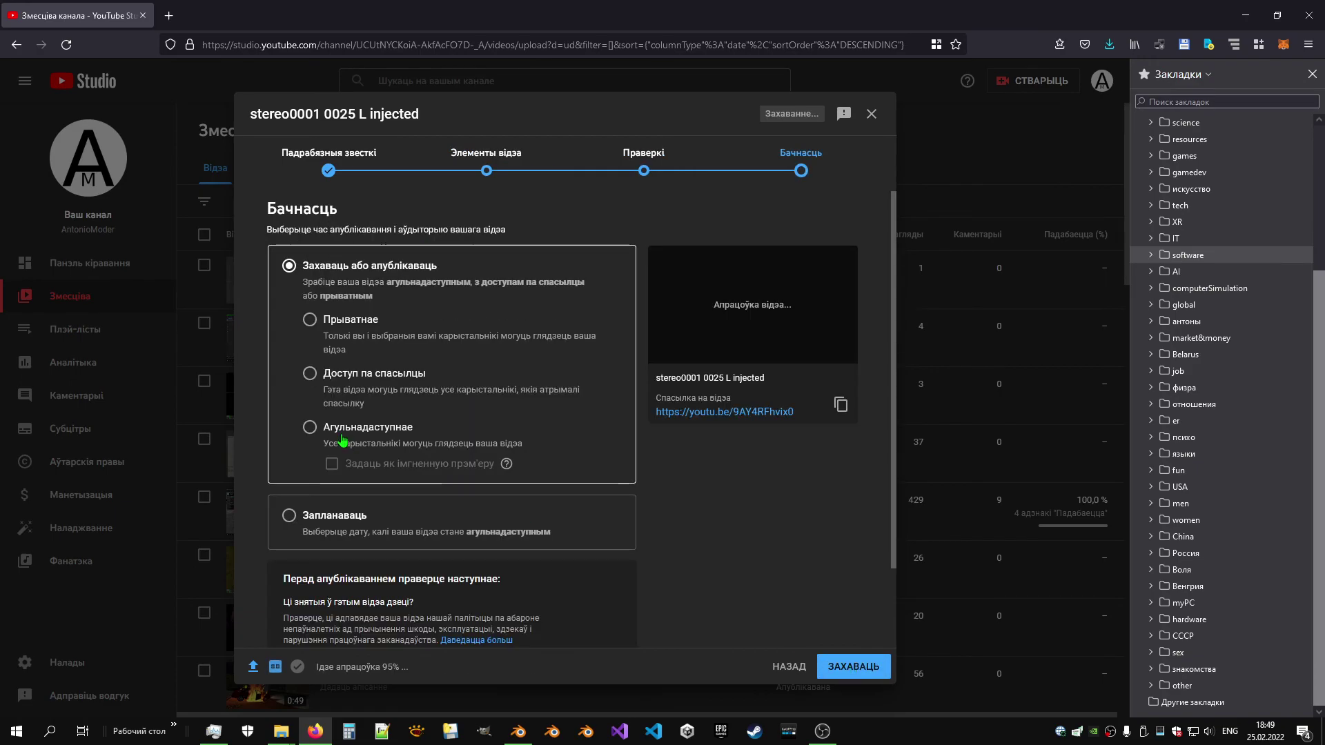
Step: Publish the video as Public and close the processing notice
{"action": "left_click", "coordinate": [309, 427]}
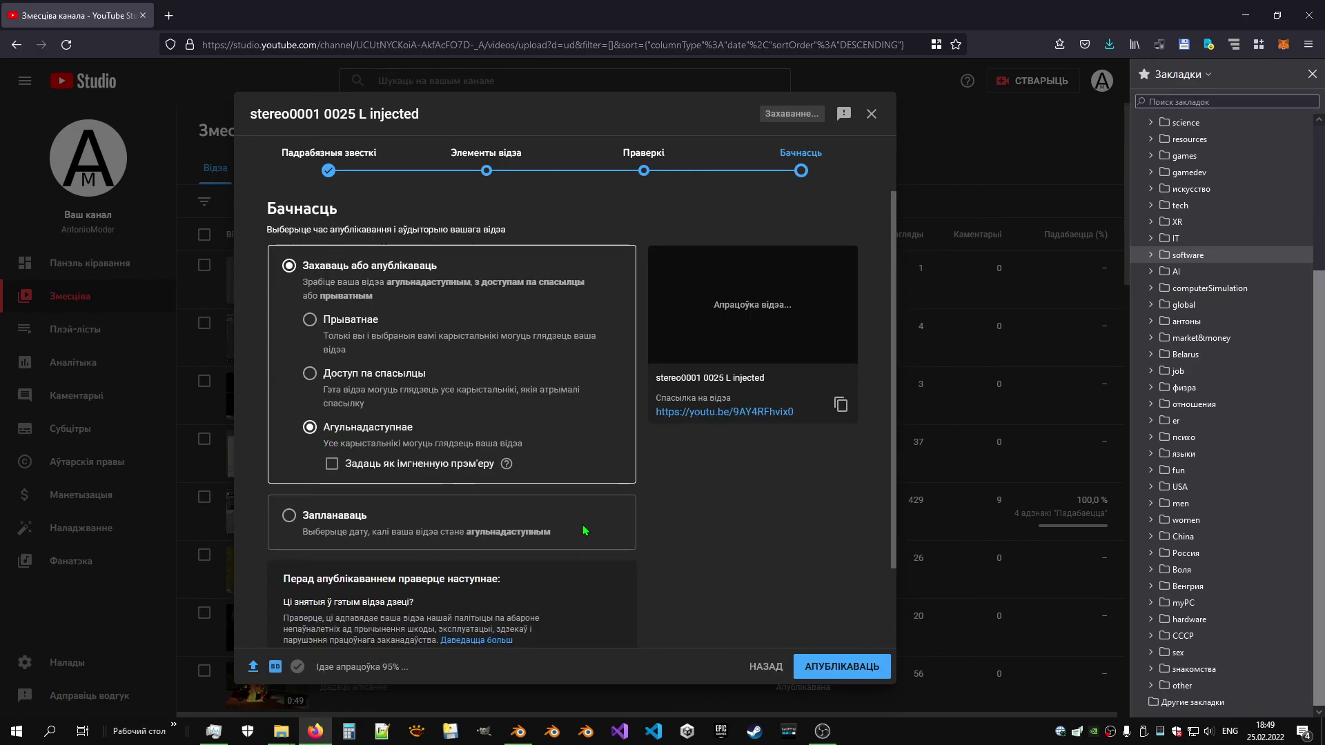
{"action": "left_click", "coordinate": [824, 666]}
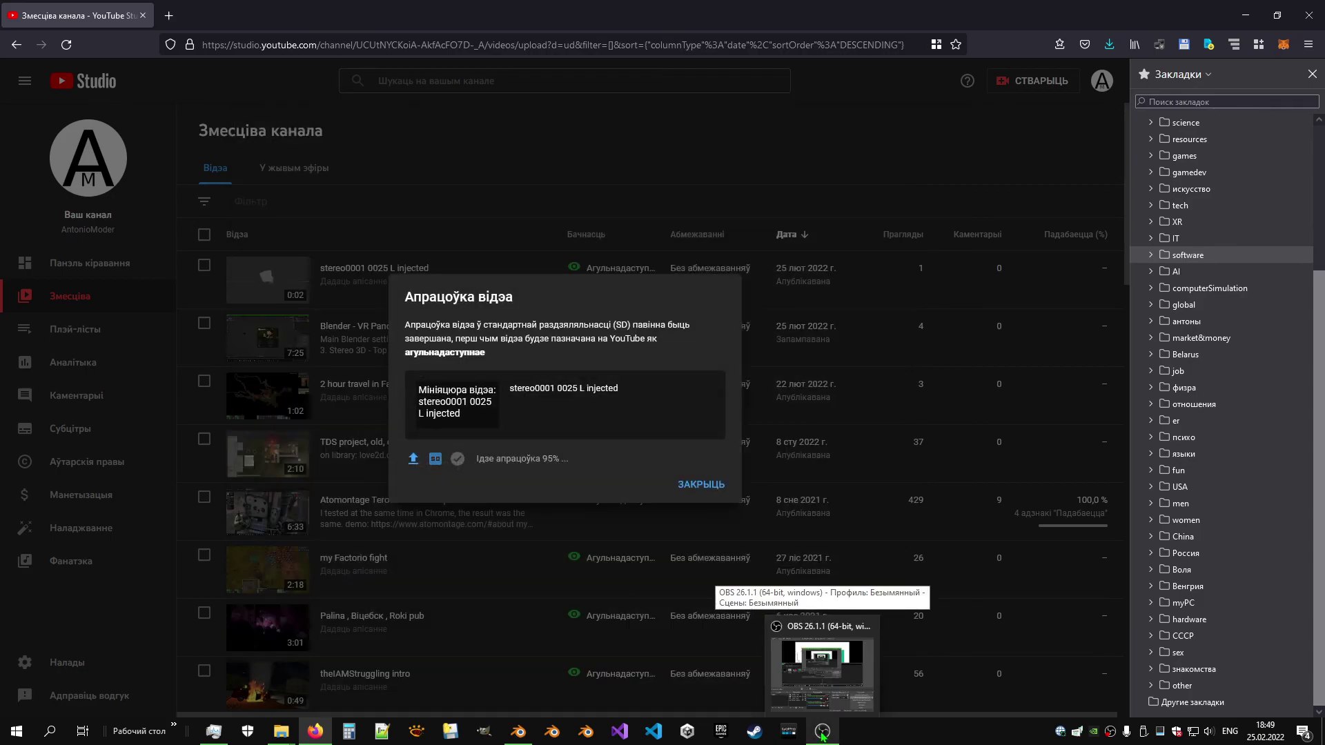
{"action": "left_click", "coordinate": [709, 492]}
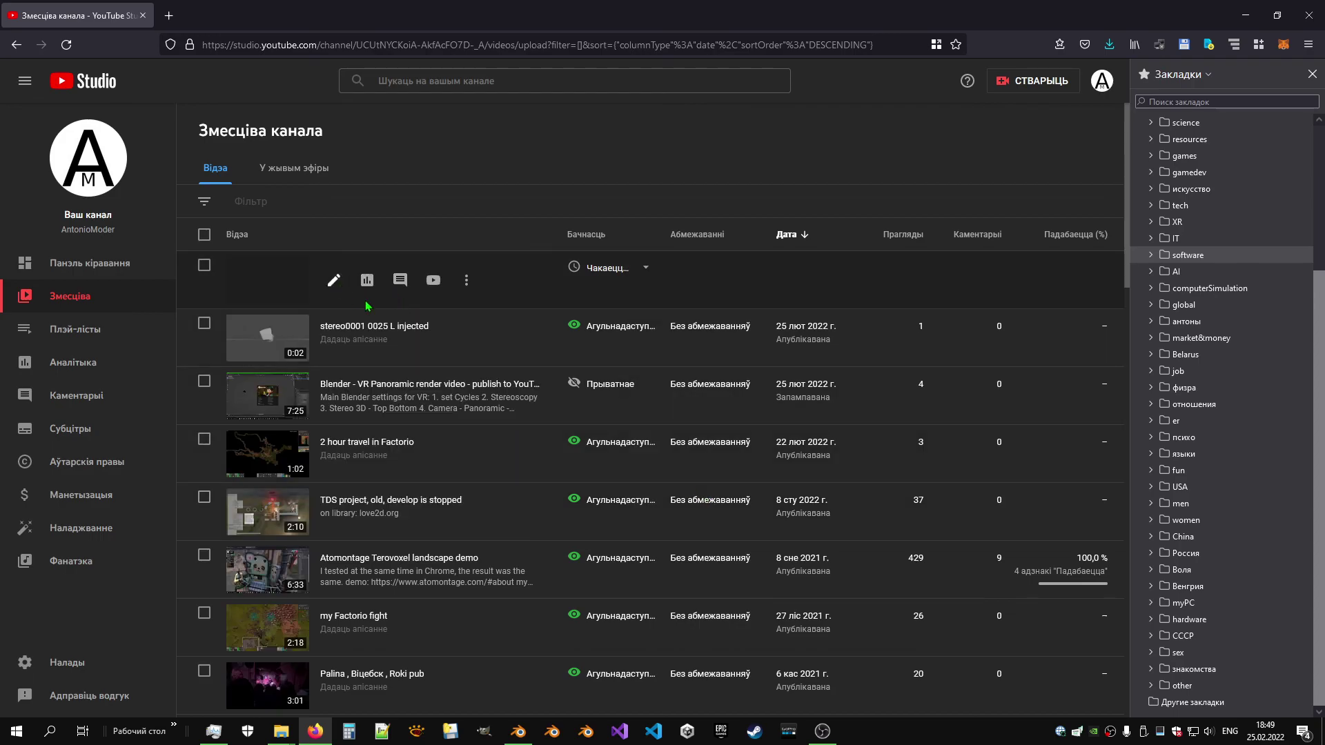
{"action": "left_click", "coordinate": [823, 732]}
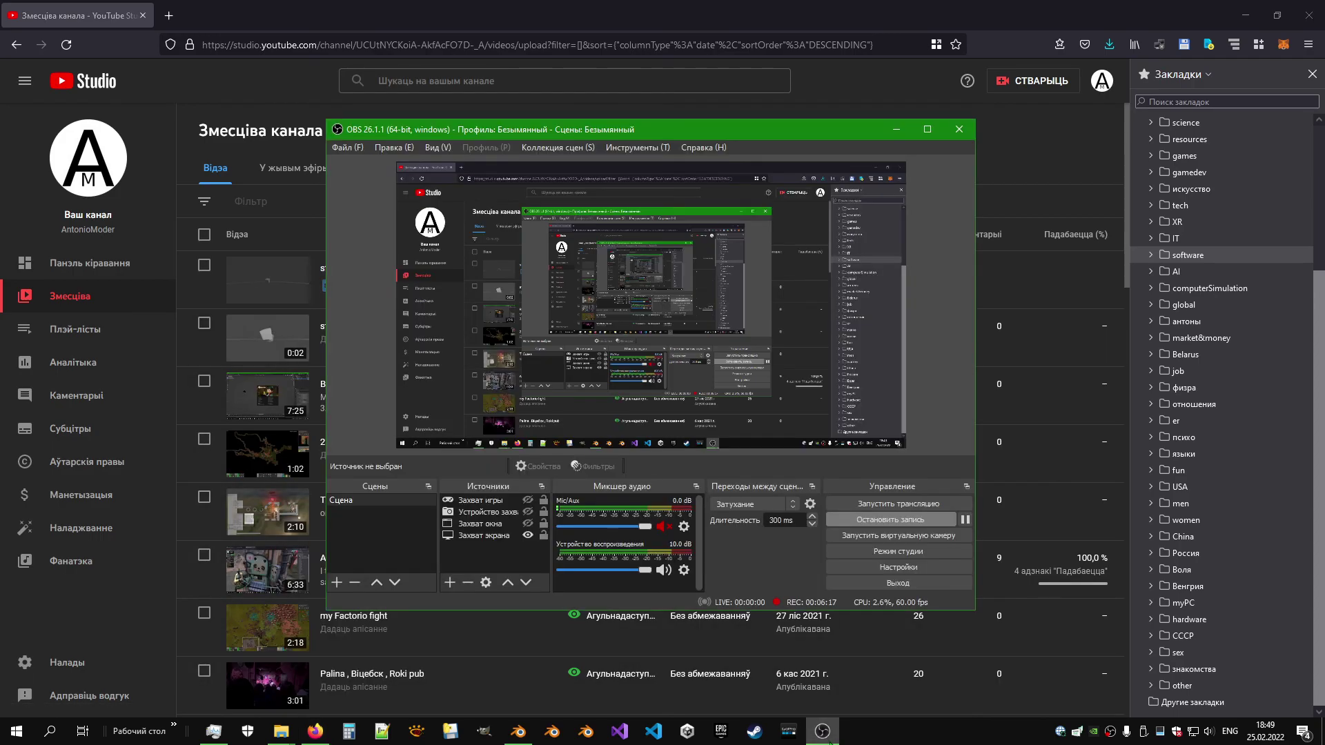